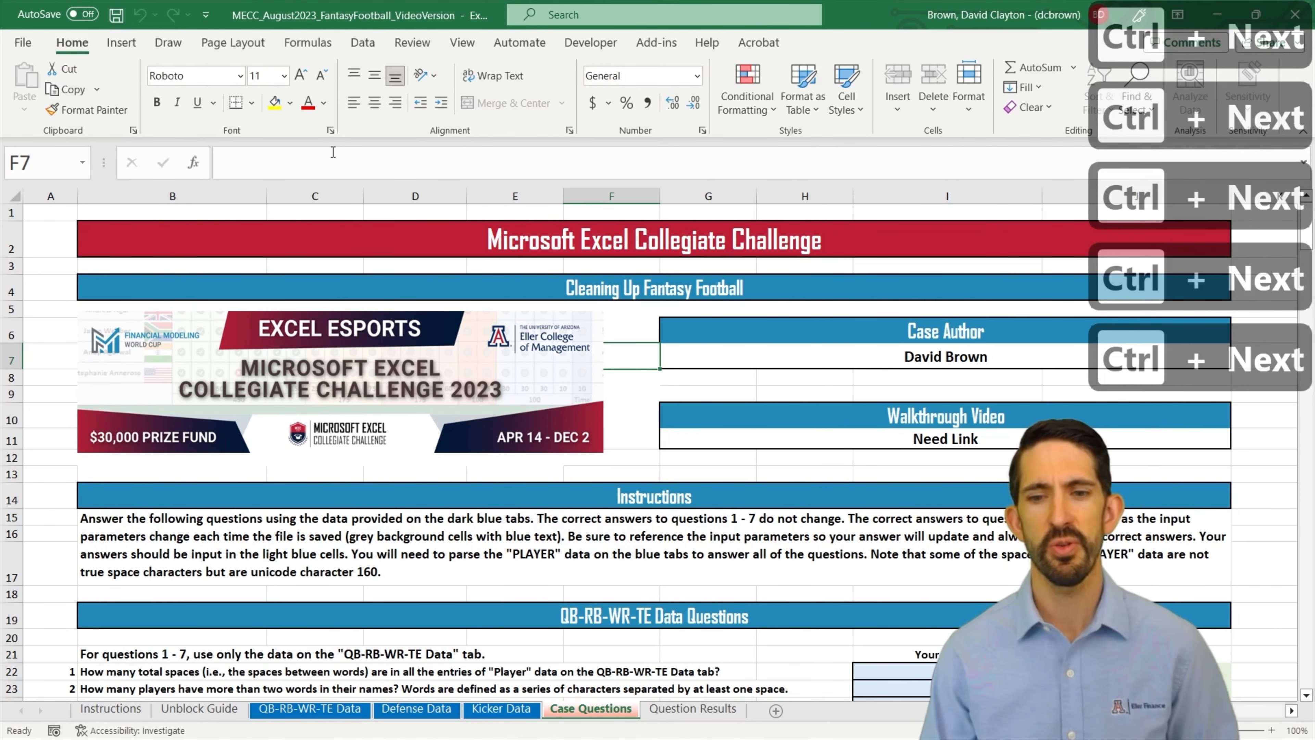
# Step: Review the instructions, questions 1–7 and their correct answers on the Case Questions sheet
pyautogui.scroll(-3, 838, 475)
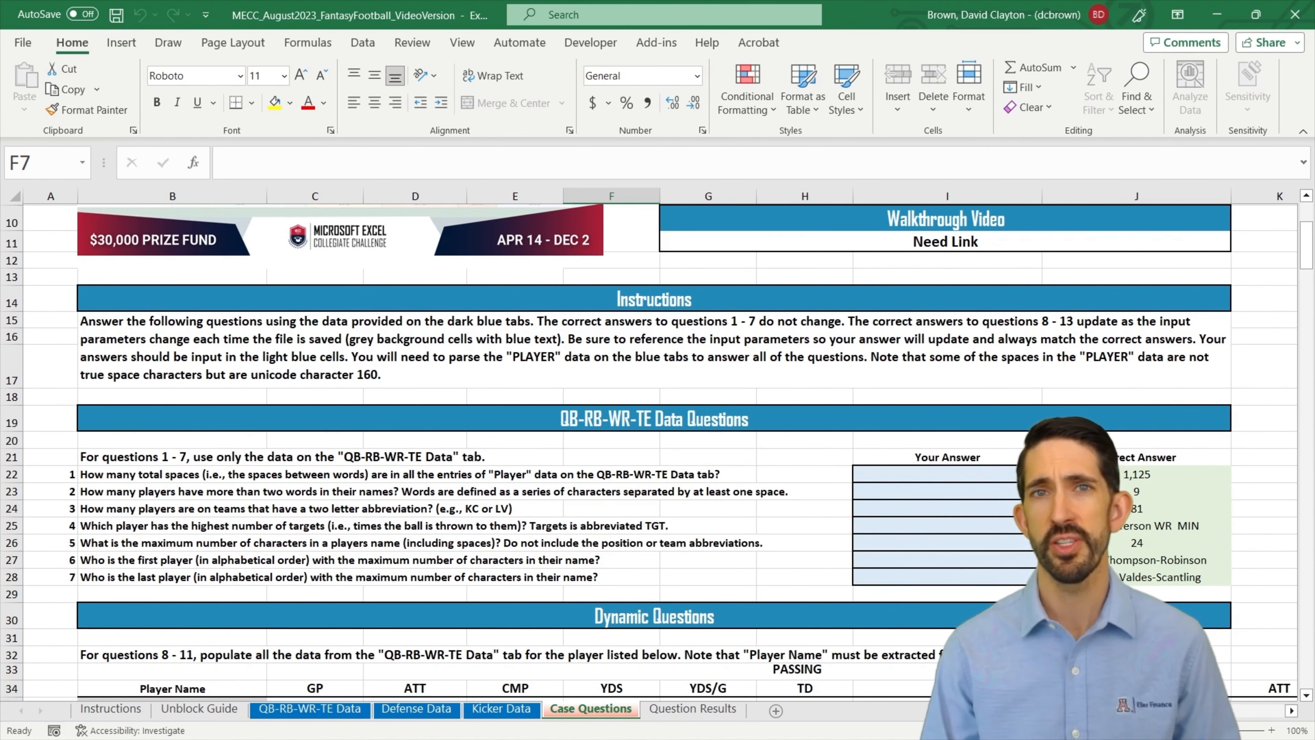
pyautogui.scroll(-1, 951, 434)
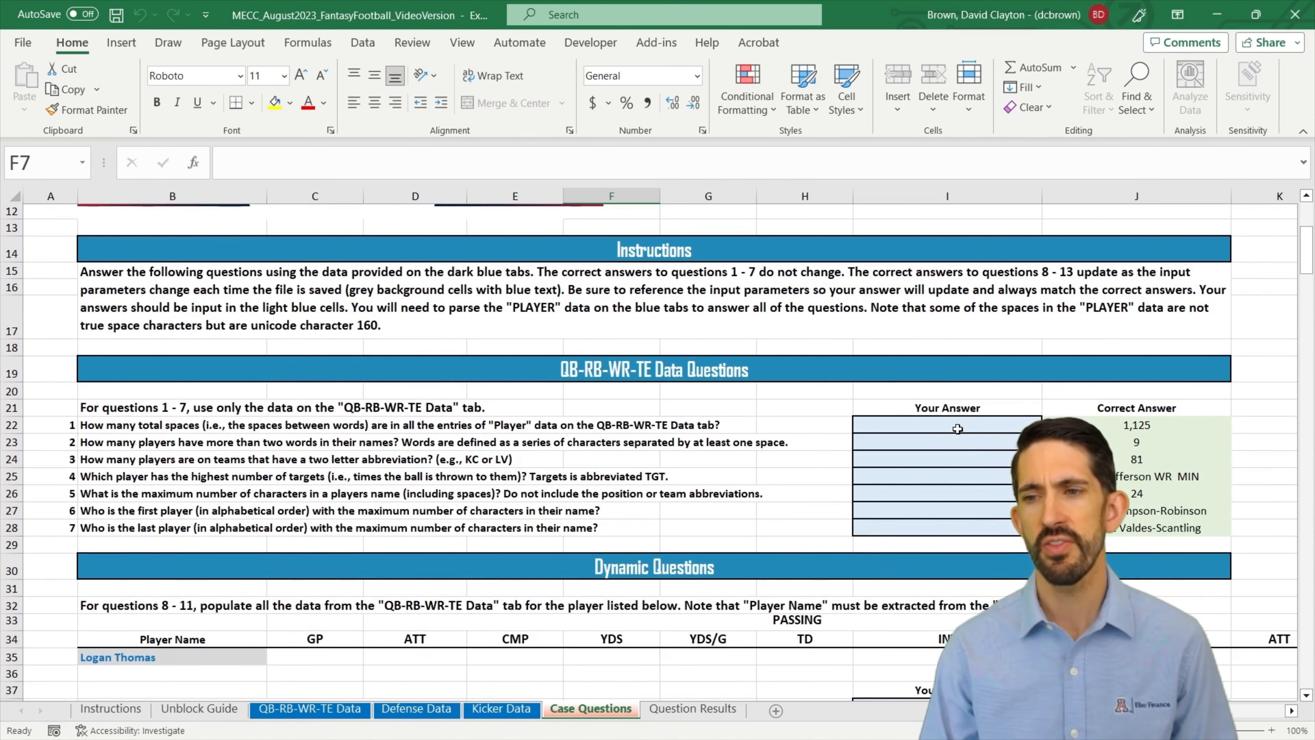
pyautogui.moveTo(139, 427); pyautogui.dragTo(133, 527)
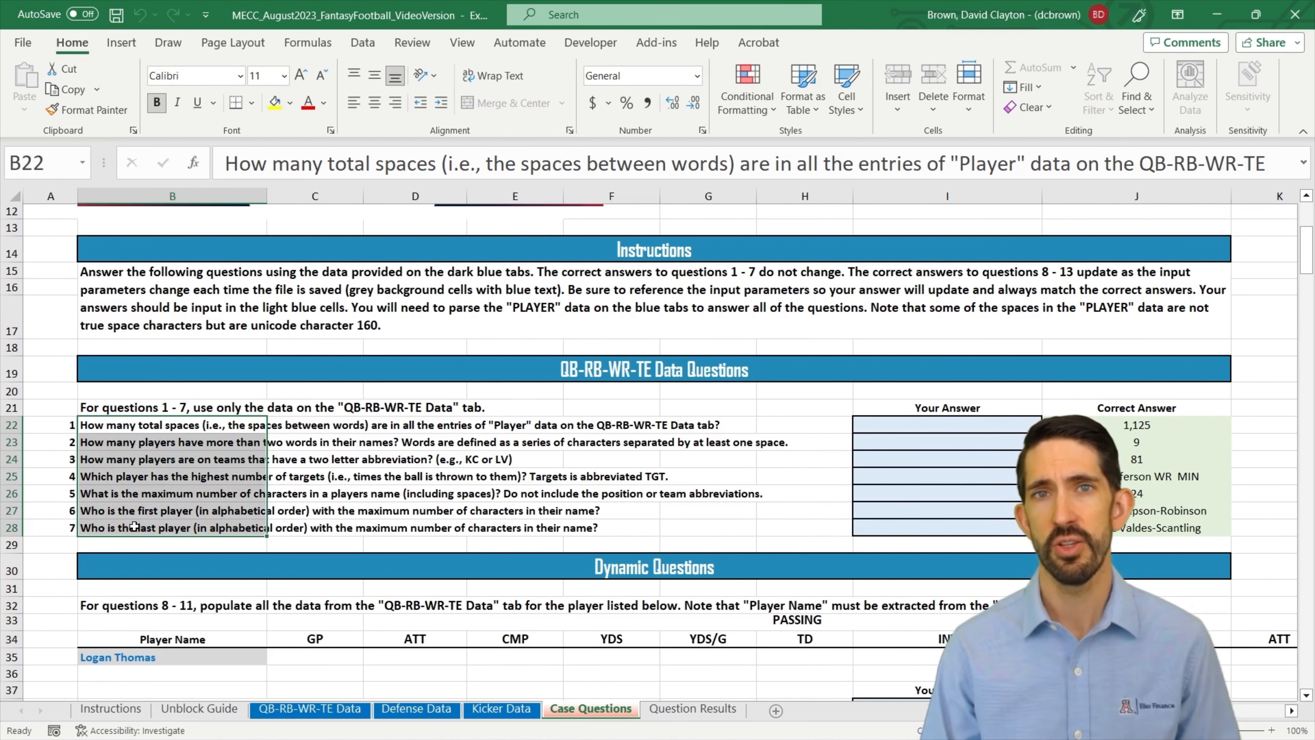
pyautogui.moveTo(1147, 425); pyautogui.dragTo(1156, 534)
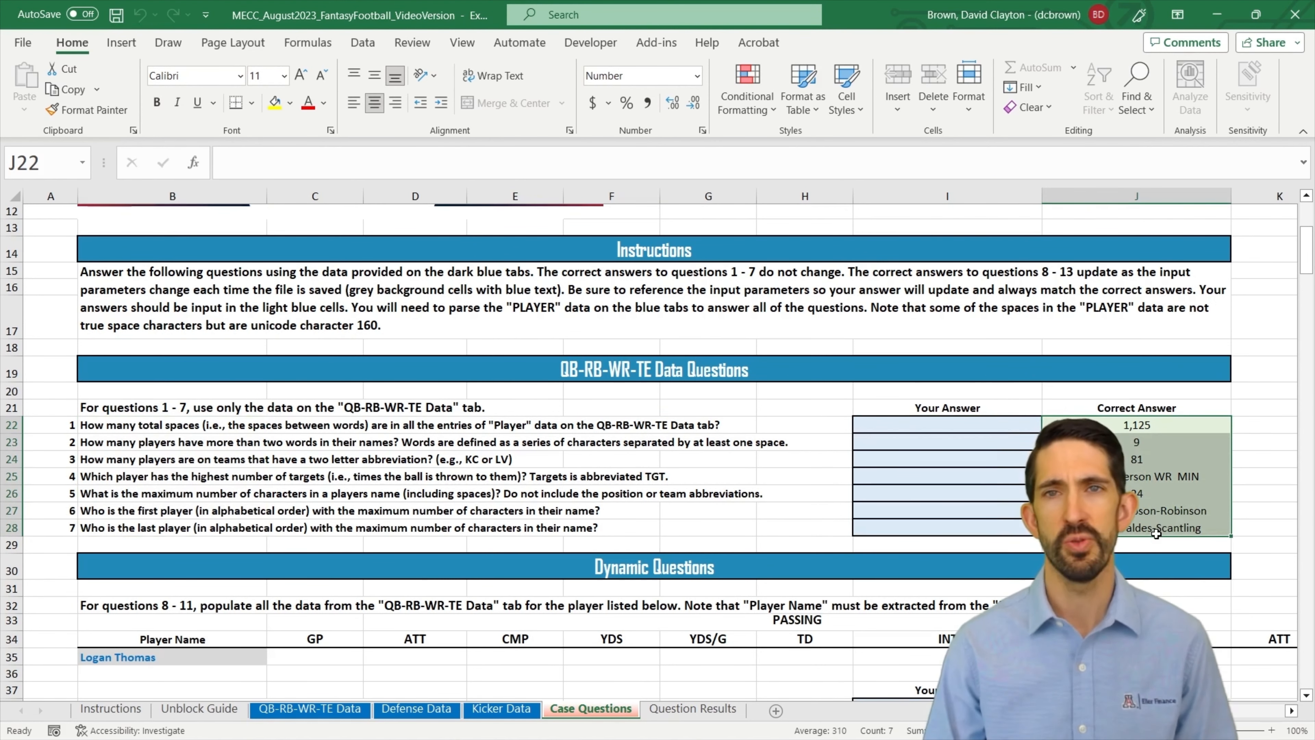
# Step: Review the Dynamic Questions 8–13 on the Case Questions sheet, including the player, team abbreviation and position input parameters
pyautogui.scroll(-1, 1156, 534)
pyautogui.scroll(-1, 510, 399)
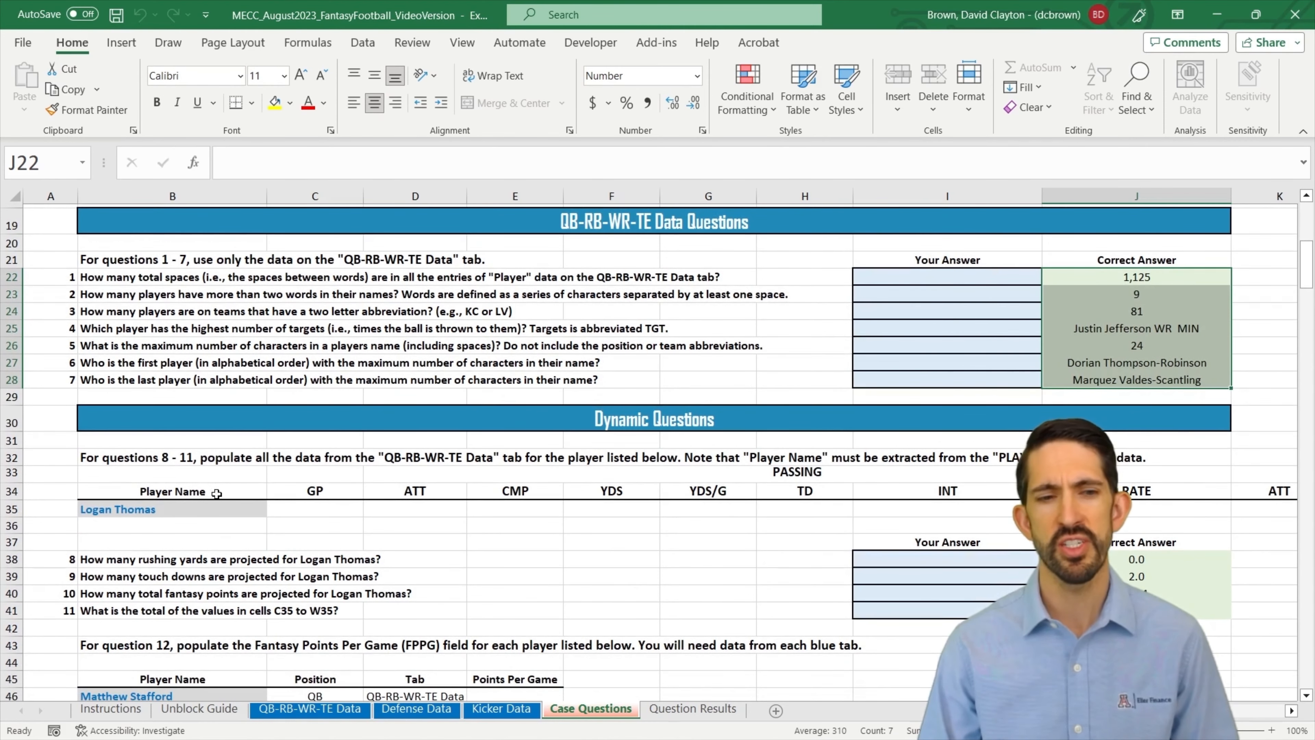
pyautogui.click(132, 510)
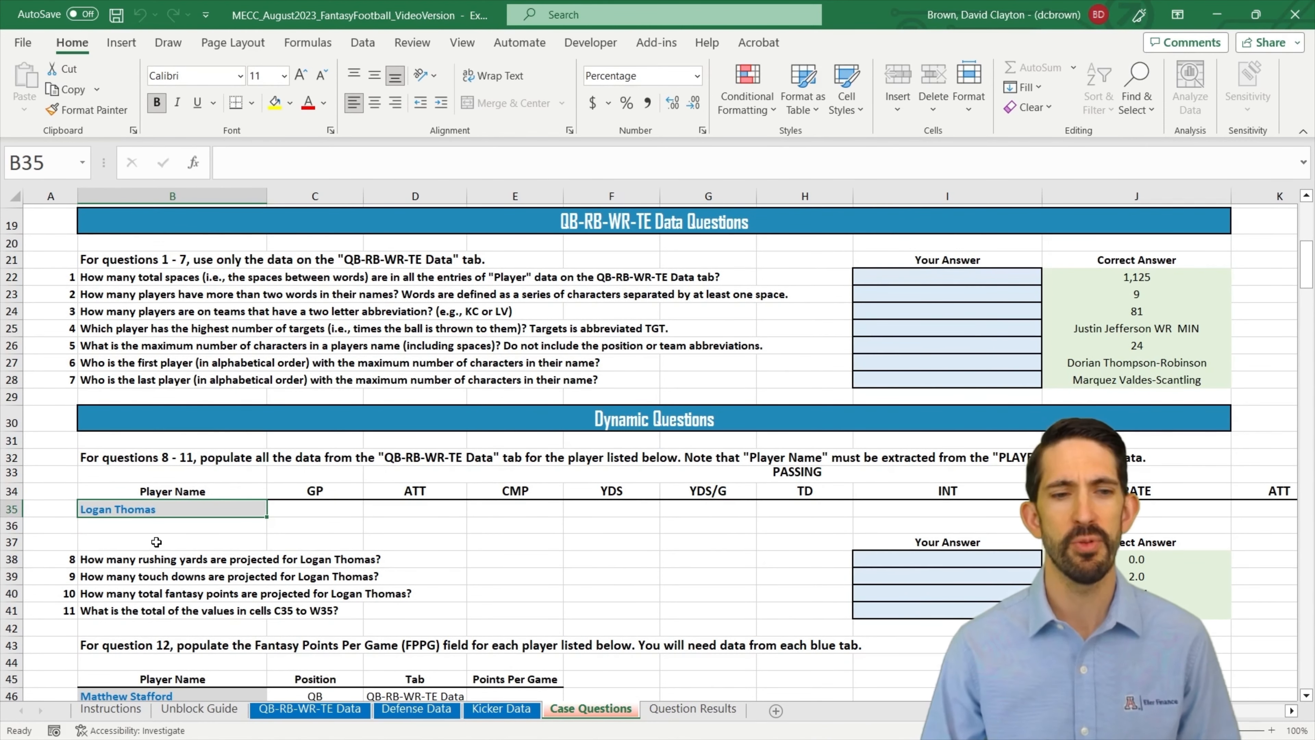
pyautogui.scroll(-3, 201, 537)
pyautogui.moveTo(130, 499); pyautogui.dragTo(168, 616)
pyautogui.scroll(-4, 310, 551)
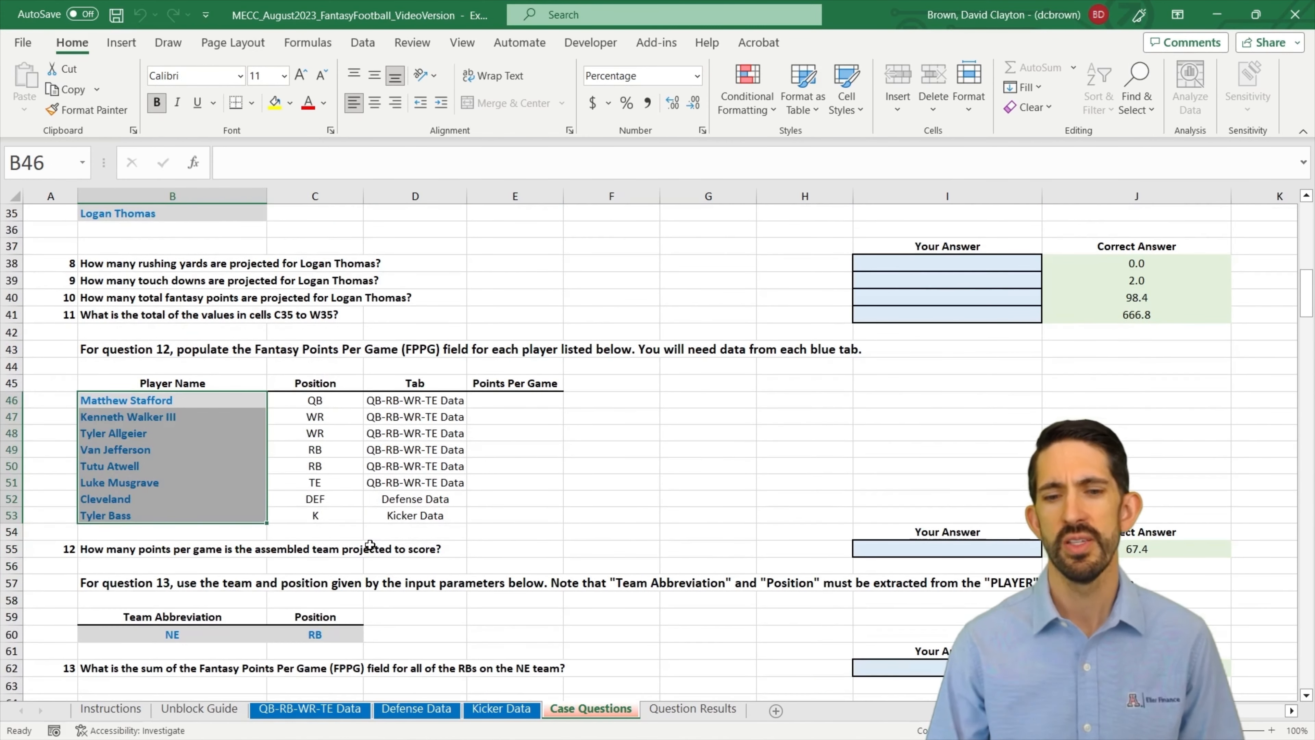
pyautogui.moveTo(254, 537); pyautogui.dragTo(319, 538)
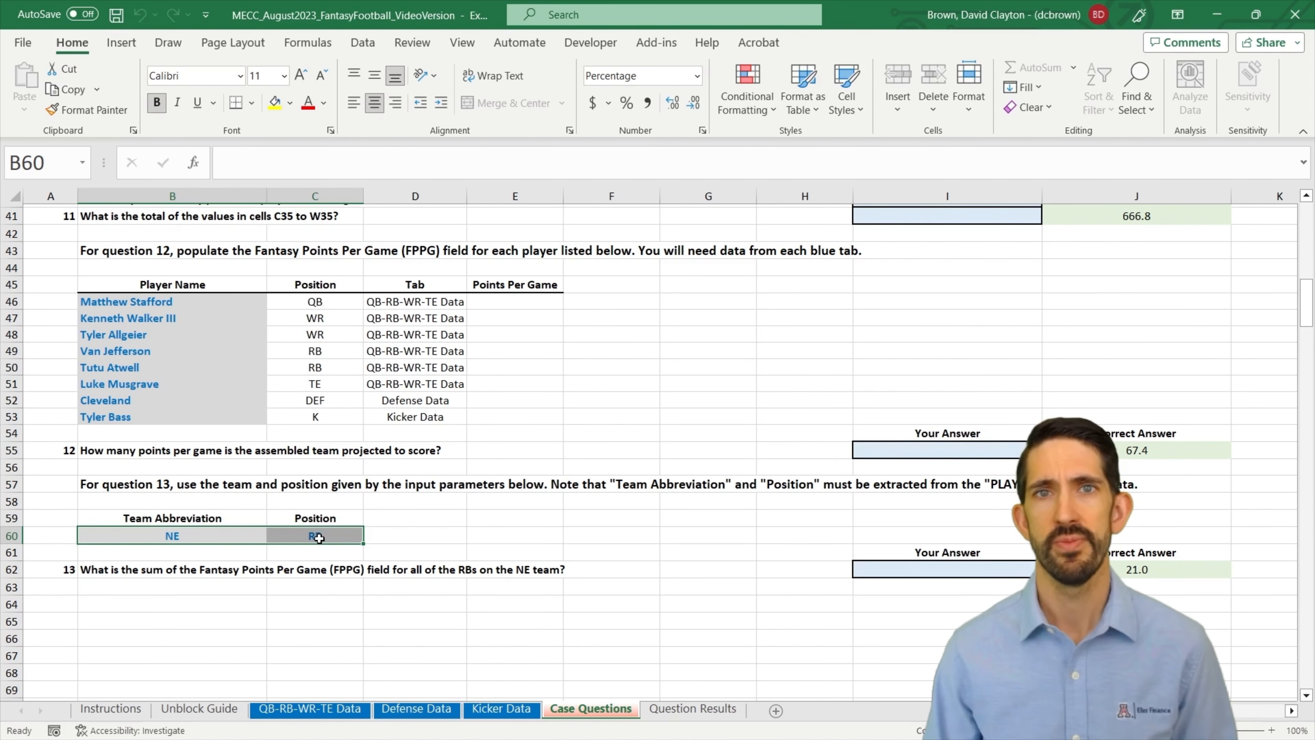
pyautogui.scroll(13, 421, 535)
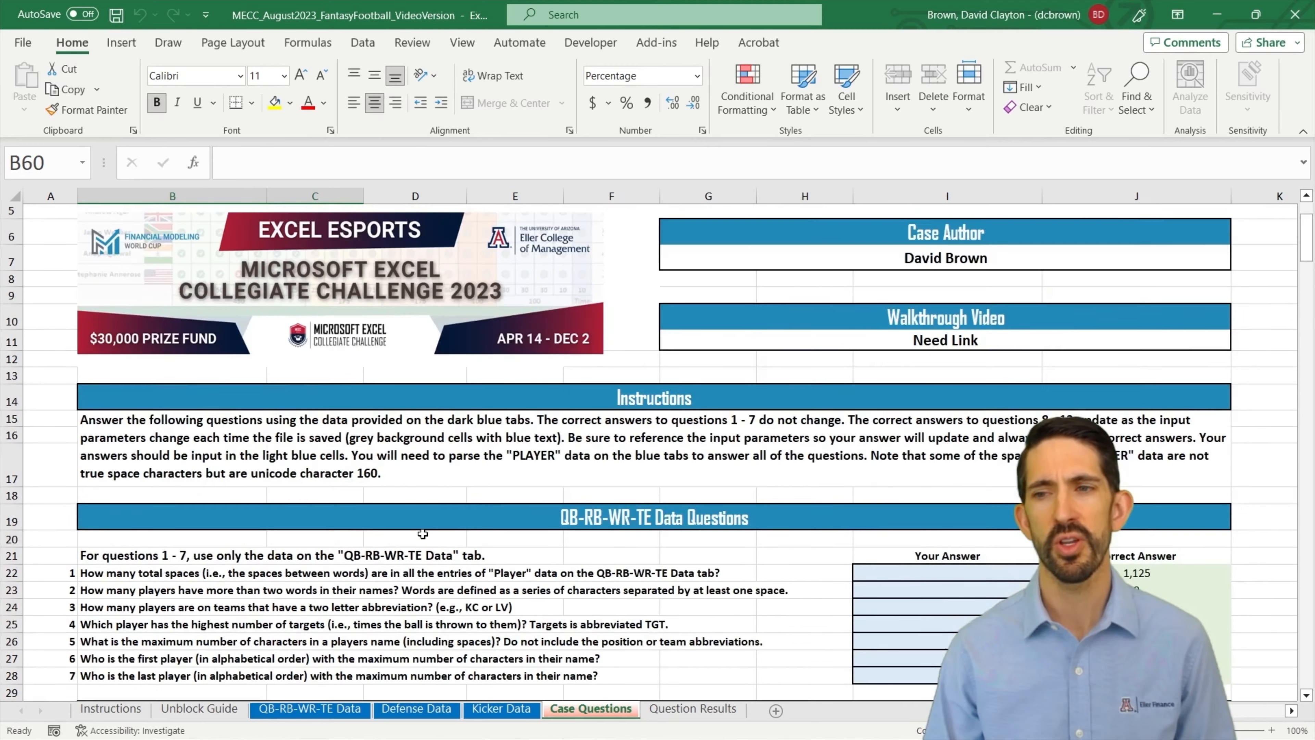
pyautogui.scroll(1, 422, 533)
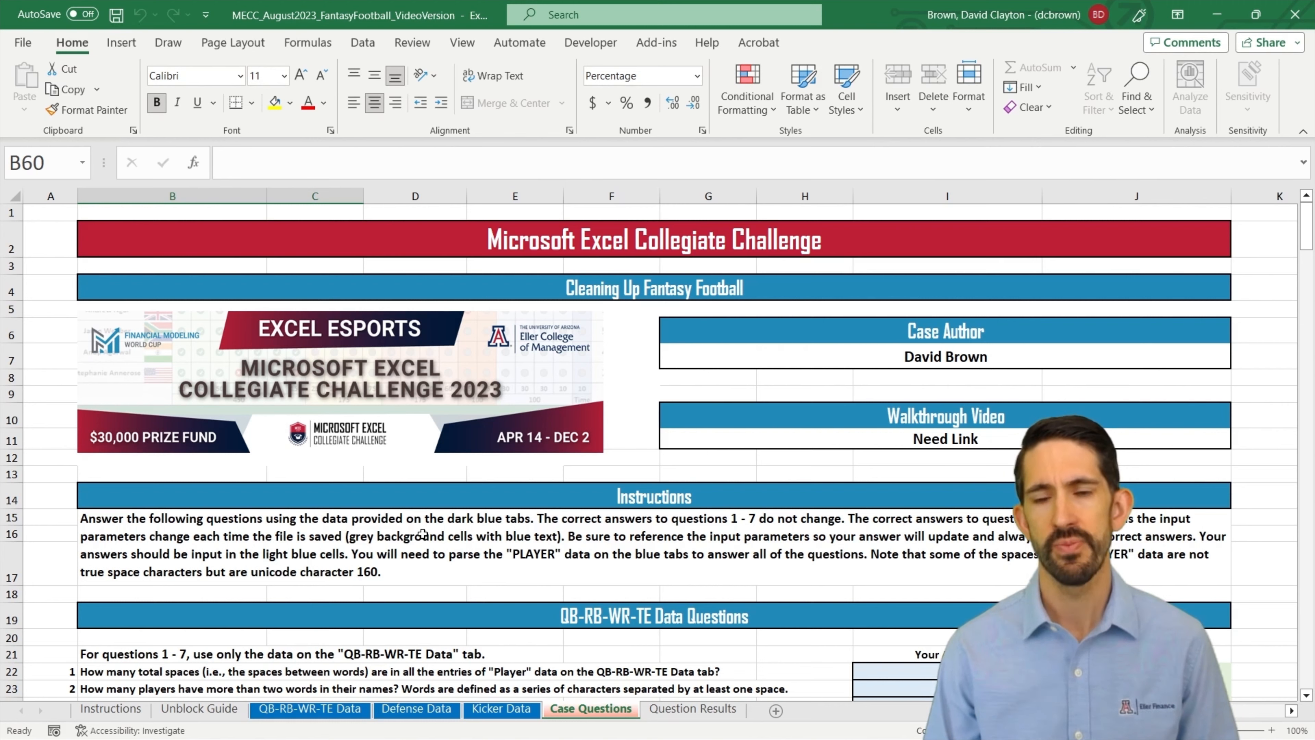
# Step: Look through the Kicker Data, Defense Data and QB-RB-WR-TE Data sheets, and return to question 1 on Case Questions
pyautogui.hotkey('ctrl', 'pageup')
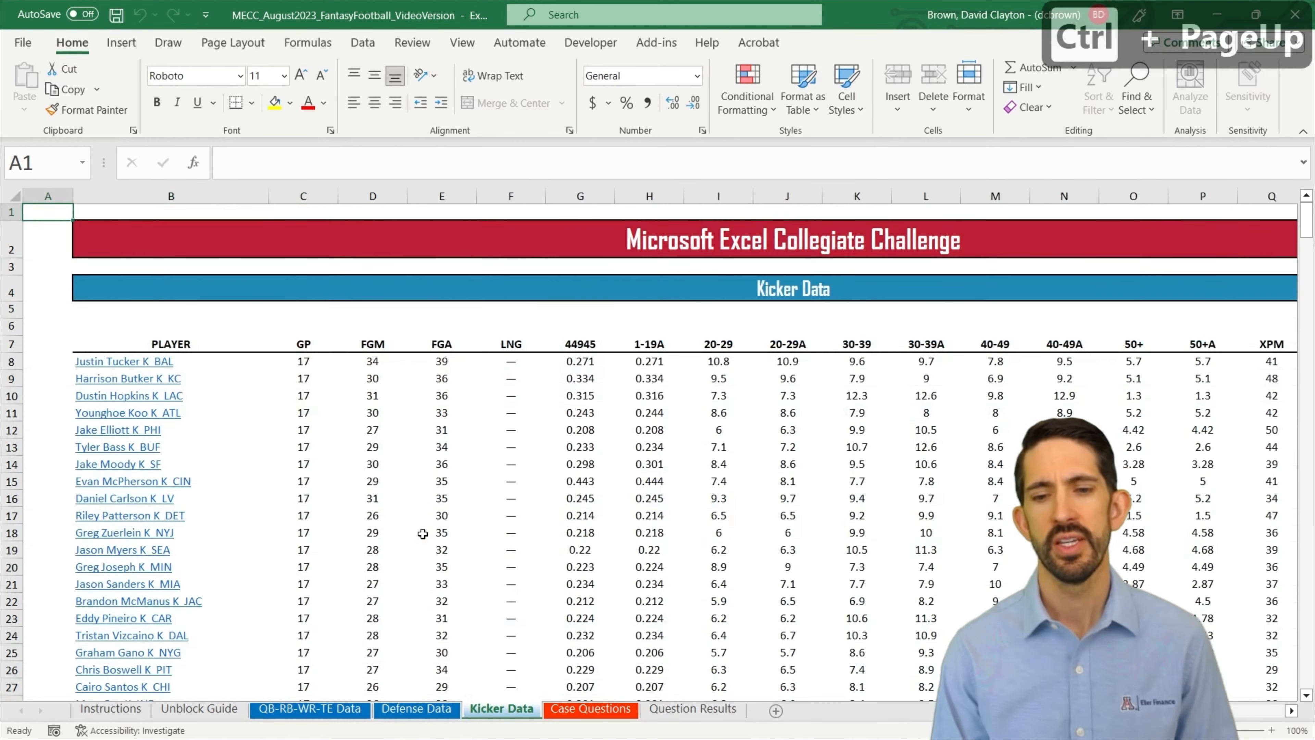
pyautogui.hotkey('ctrl', 'pageup')
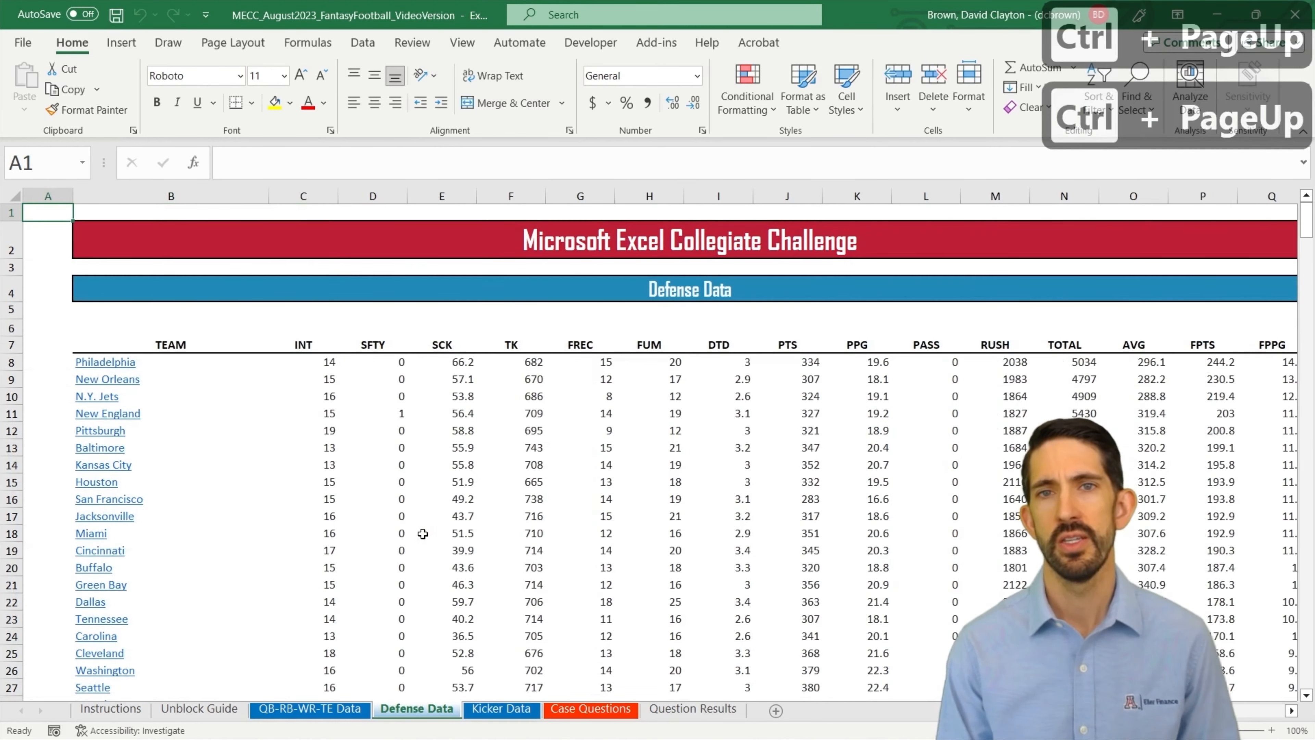
pyautogui.hotkey('ctrl', 'pageup')
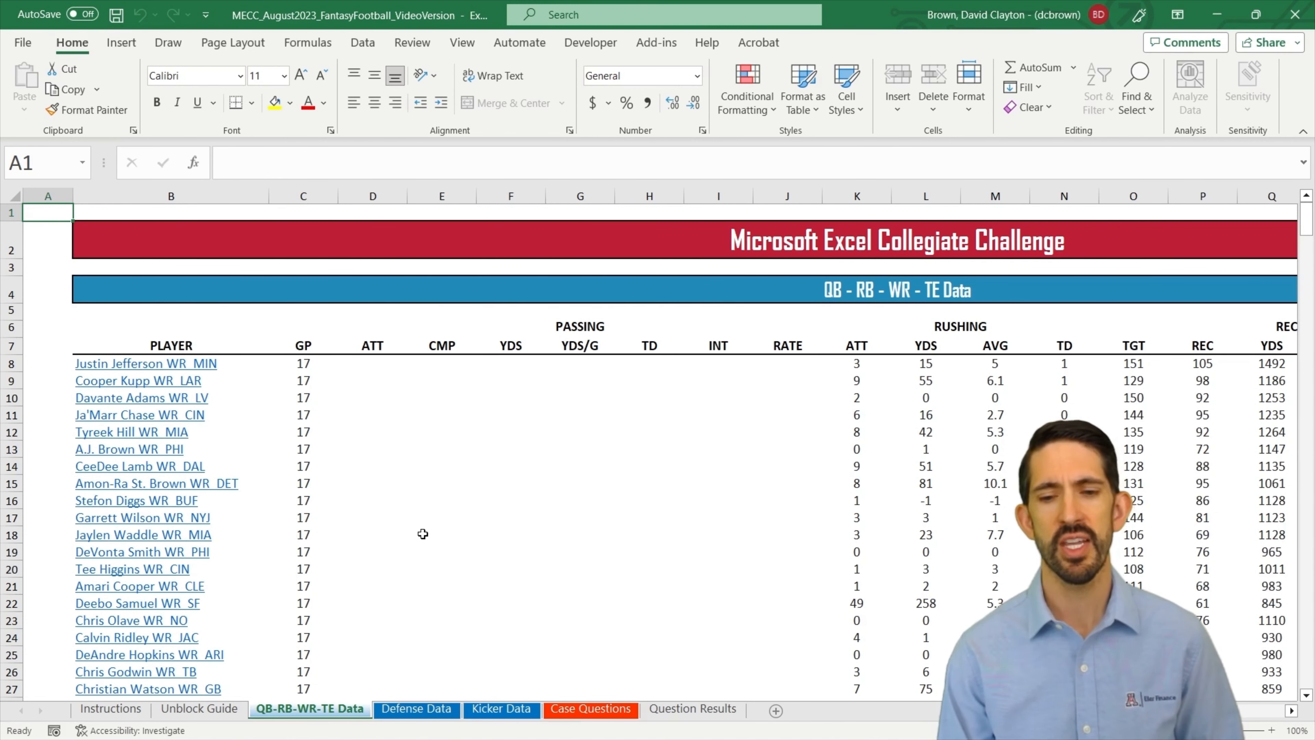
pyautogui.hotkey('ctrl', 'pagedown')
pyautogui.hotkey('ctrl', 'pagedown')
pyautogui.hotkey('ctrl', 'pagedown')
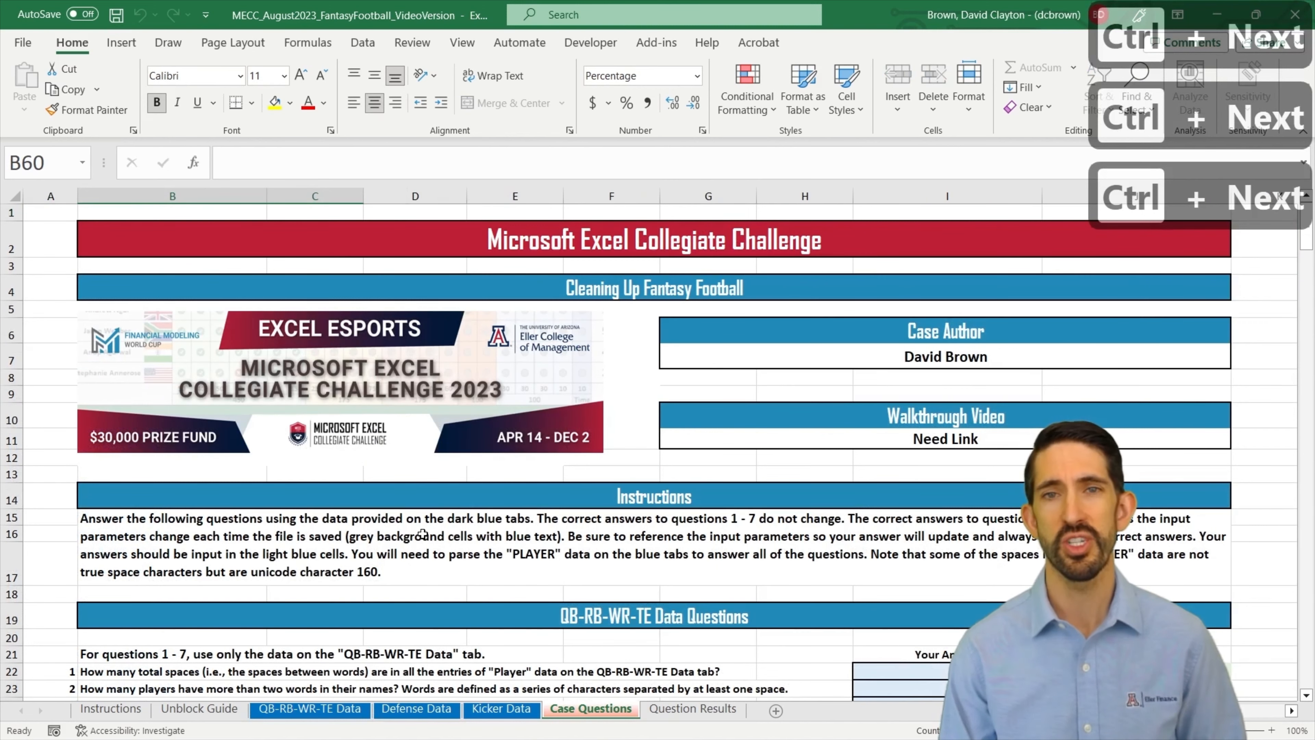
pyautogui.scroll(-2, 530, 567)
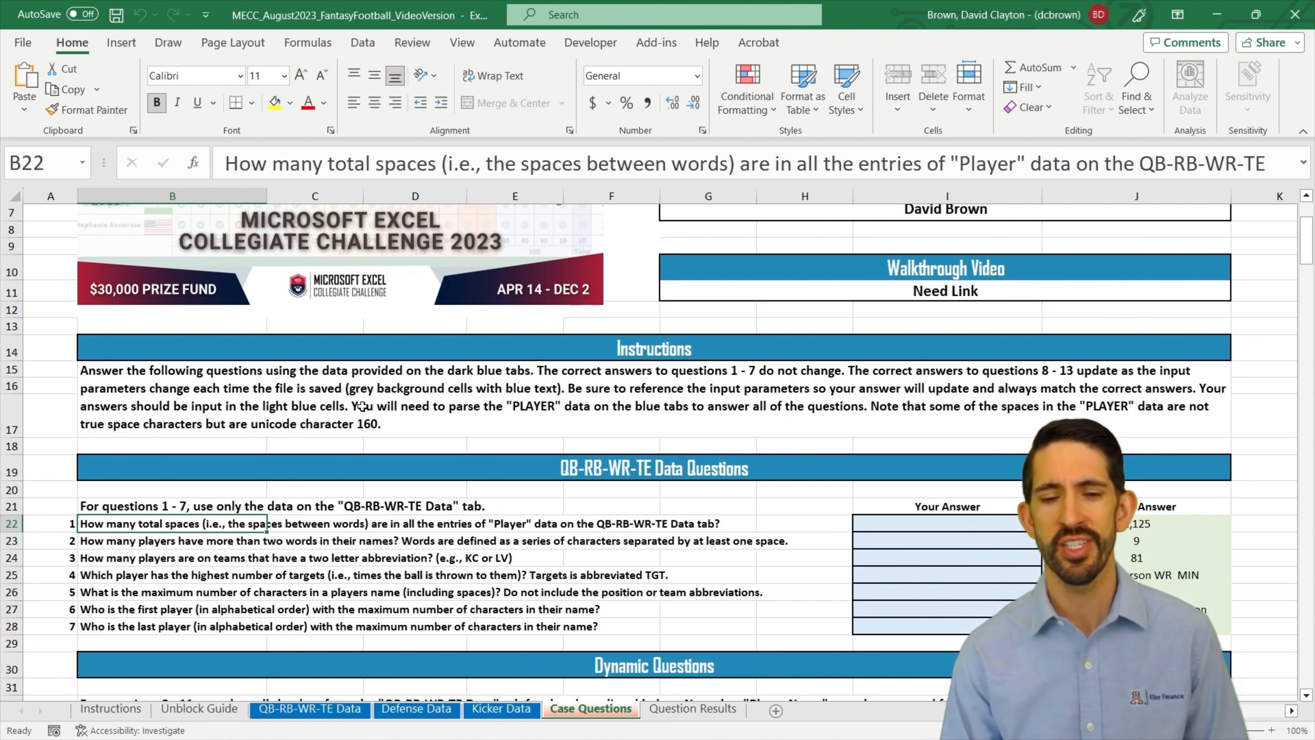
# Step: Hide columns D through V on the QB-RB-WR-TE Data sheet
pyautogui.hotkey('ctrl', 'pageup')
pyautogui.hotkey('ctrl', 'pageup')
pyautogui.hotkey('ctrl', 'pageup')
pyautogui.hotkey('ctrl', 'pageup')
pyautogui.hotkey('ctrl', 'pagedown')
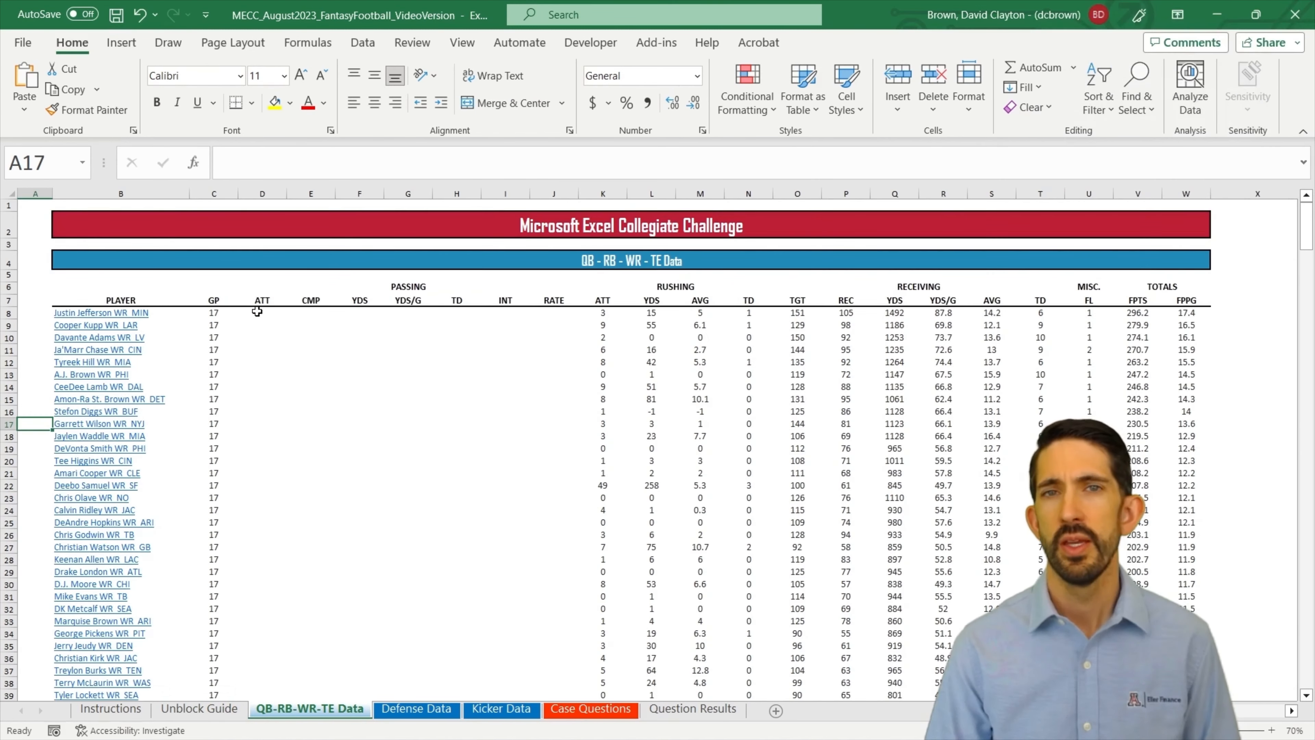
pyautogui.click(267, 193)
pyautogui.moveTo(267, 193); pyautogui.dragTo(1131, 193)
pyautogui.rightClick(1131, 193)
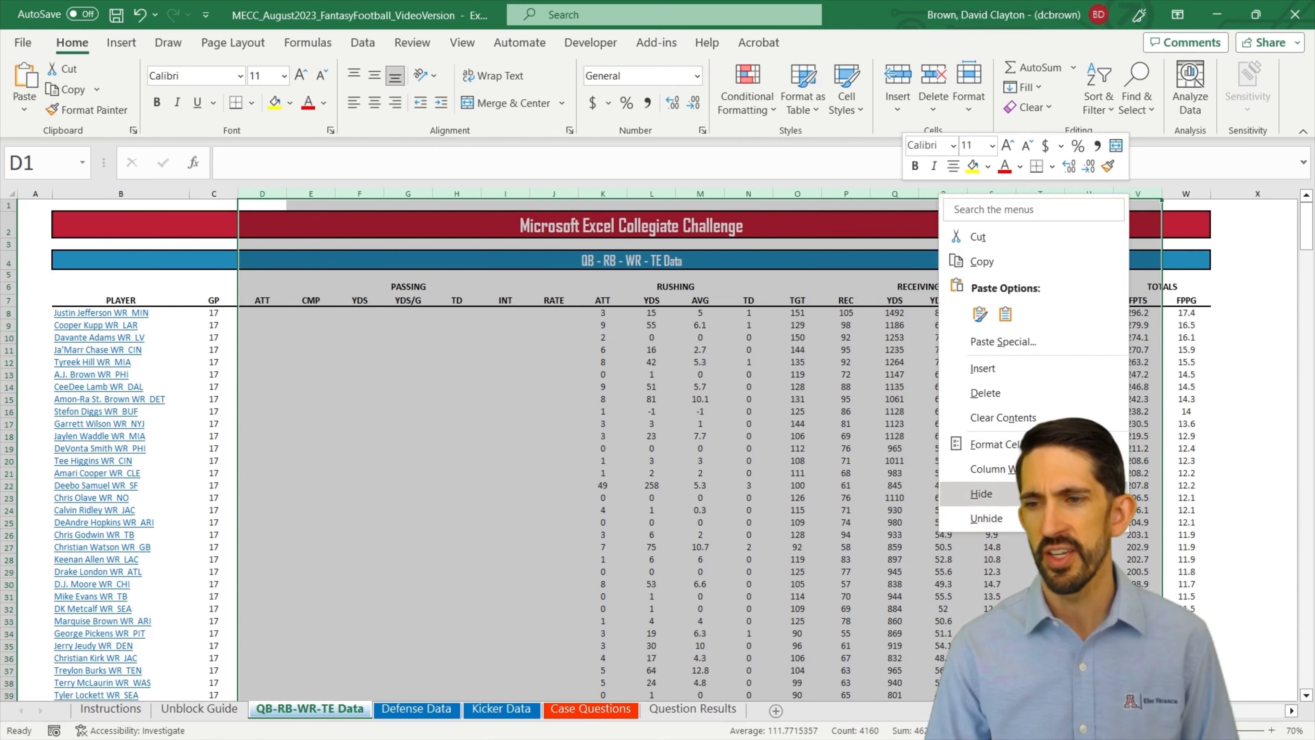
pyautogui.click(957, 493)
# Step: Enter =SUBSTITUTE(B8," ","") in cell X8 to remove the regular spaces from the first player entry
pyautogui.press('Right')
pyautogui.press('Down')
pyautogui.press('Down')
pyautogui.press('Down')
pyautogui.press('Down')
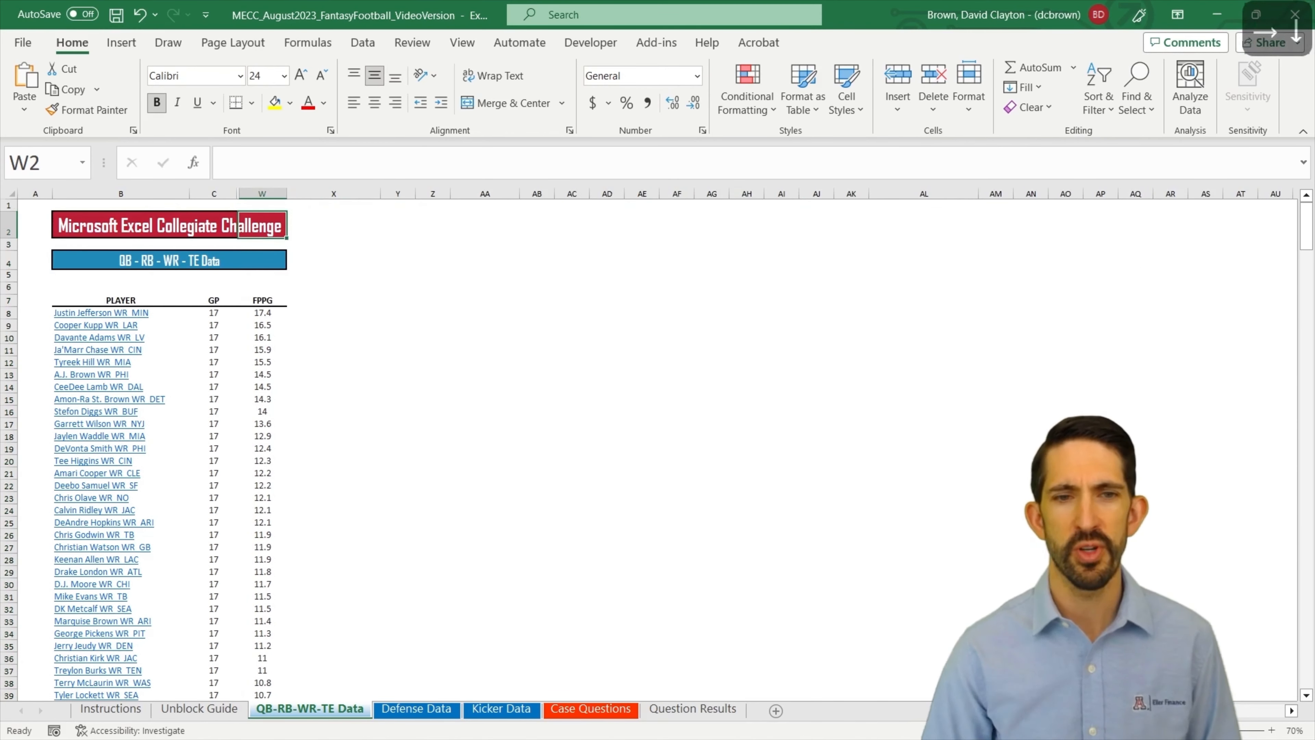
pyautogui.press('Down')
pyautogui.press('Down')
pyautogui.press('Down')
pyautogui.press('Right')
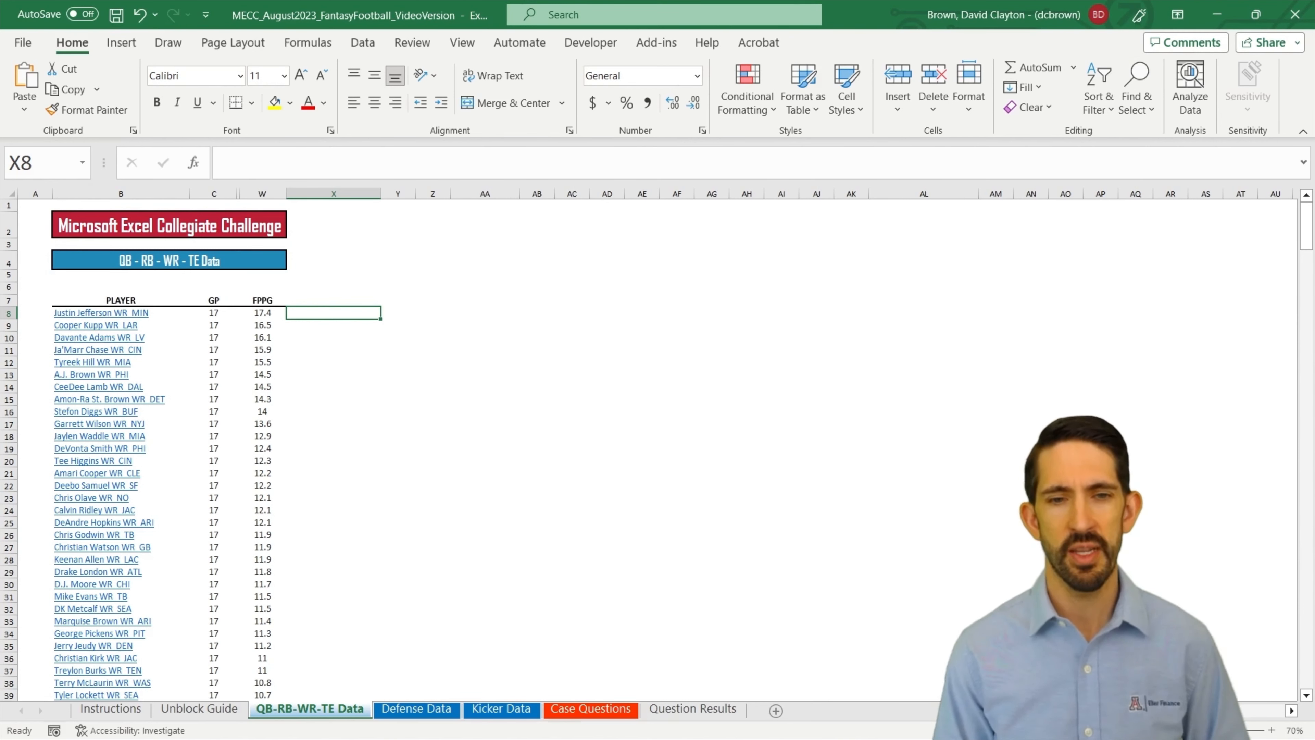
pyautogui.write('=s')
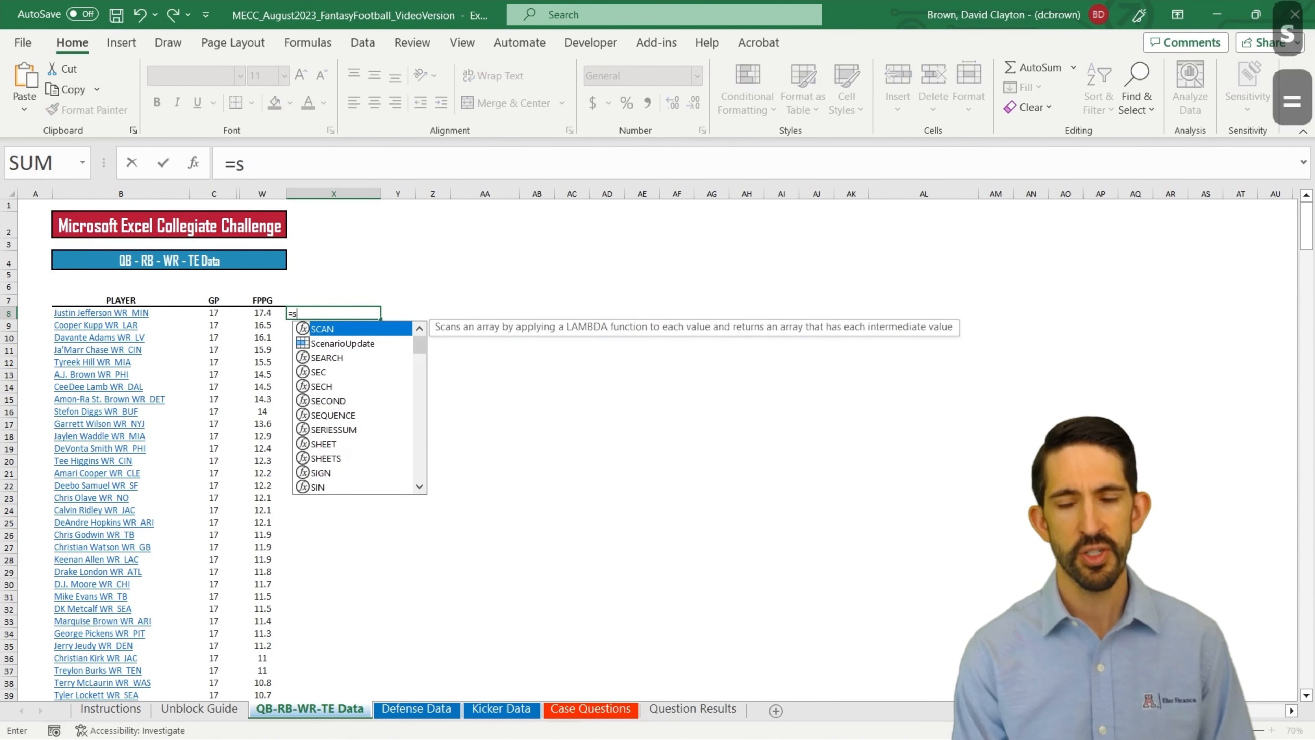
pyautogui.write('ubstitute(')
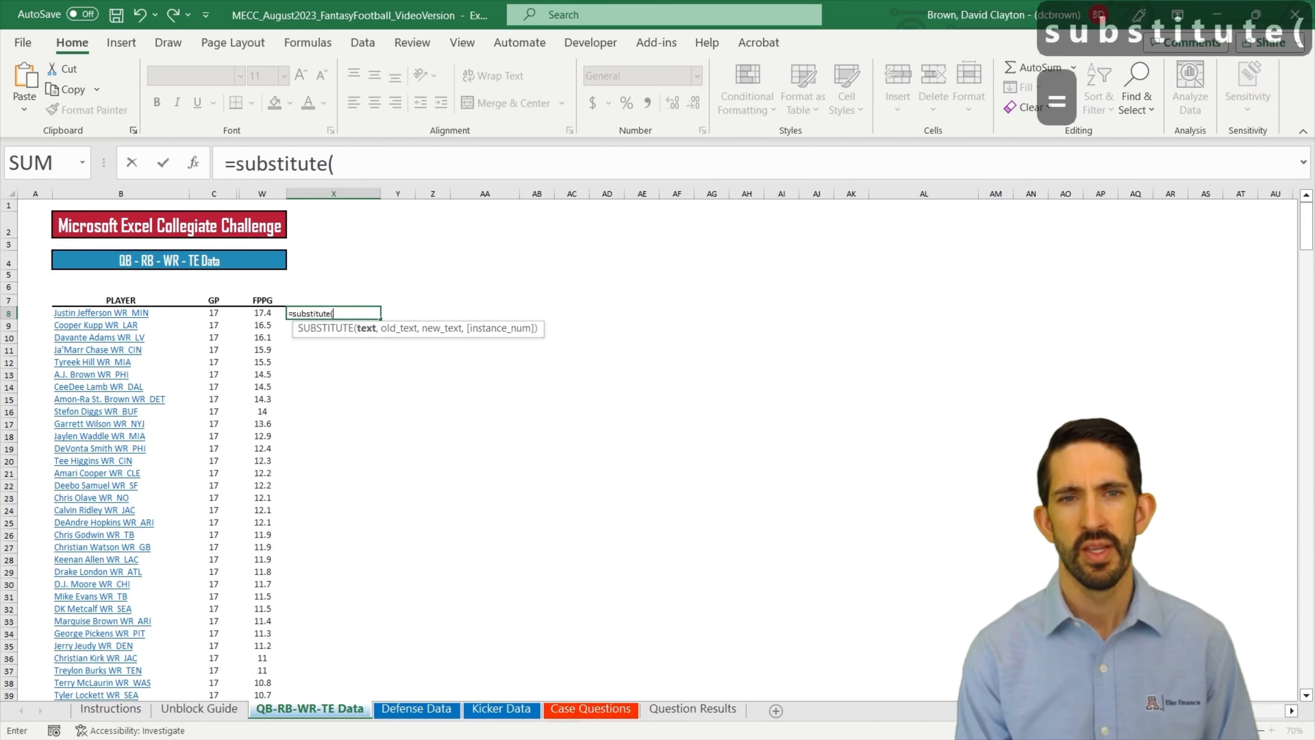
pyautogui.press('Left')
pyautogui.press('Left')
pyautogui.press('Left')
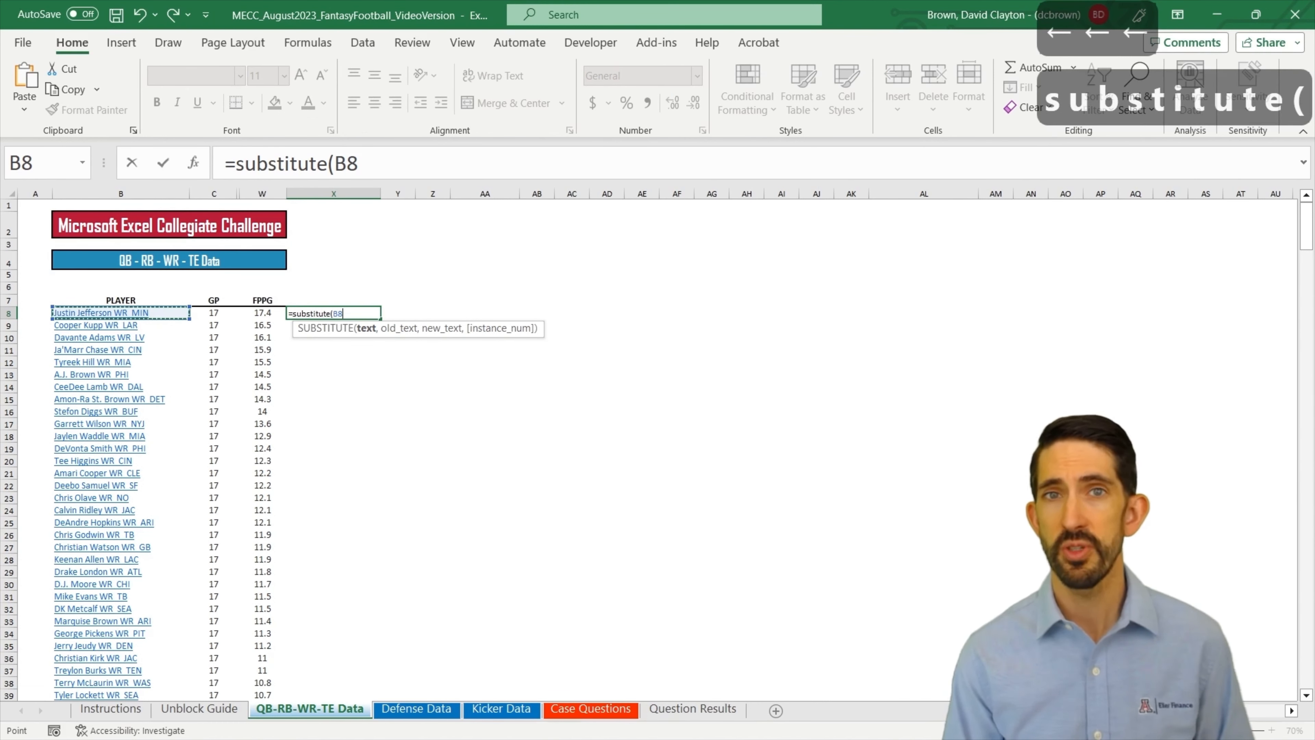
pyautogui.write('," "')
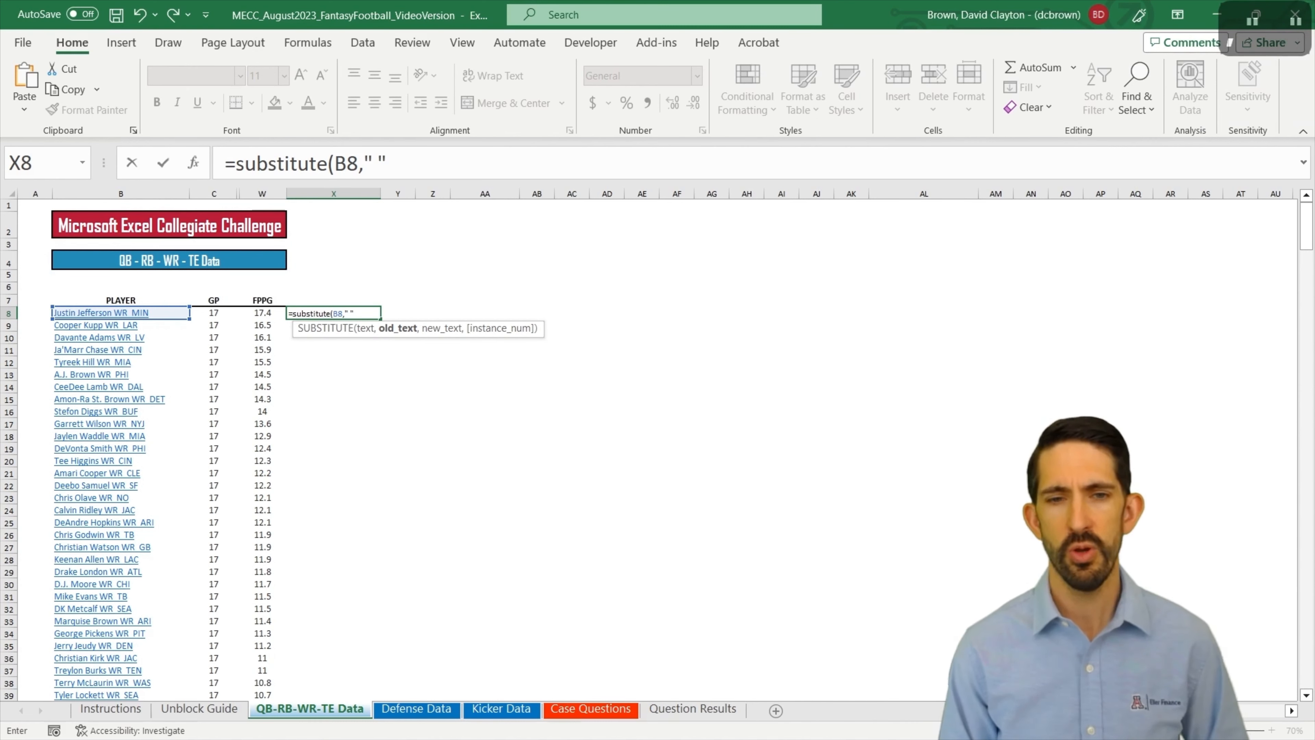
pyautogui.write(',""')
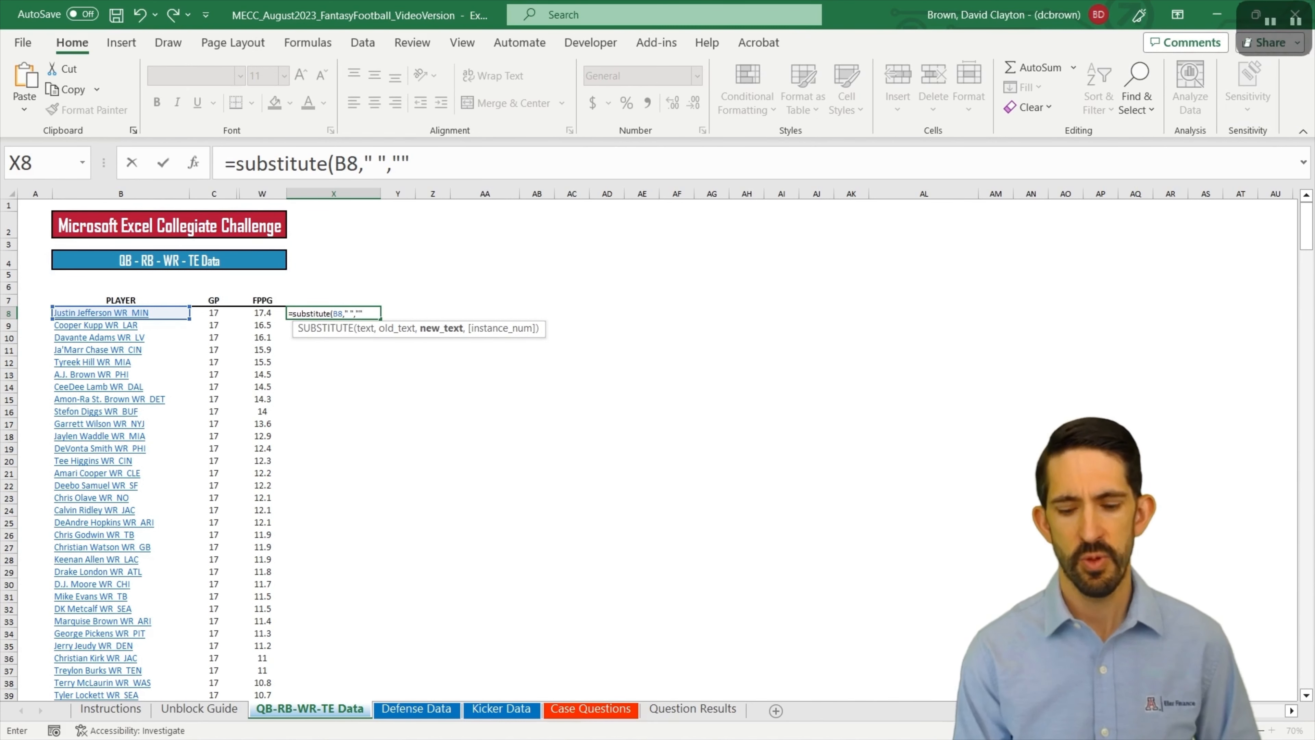
pyautogui.write(')')
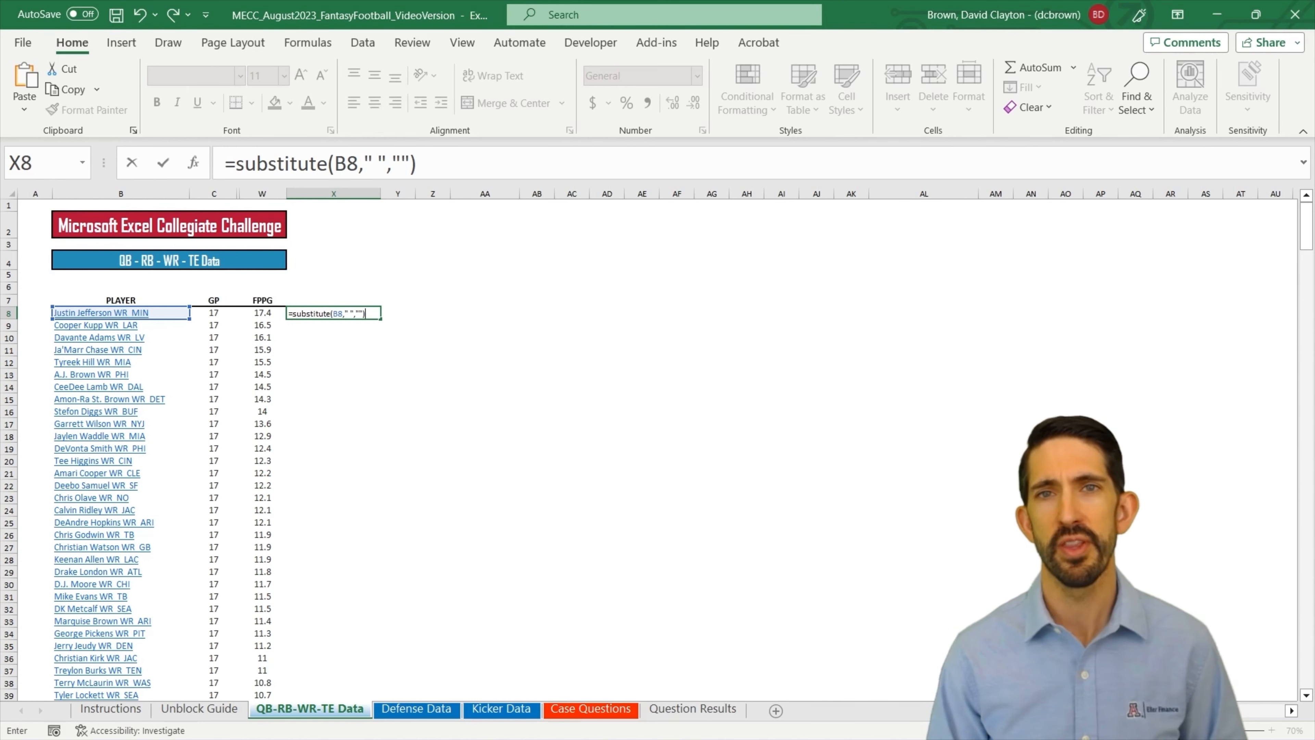
pyautogui.press('Return')
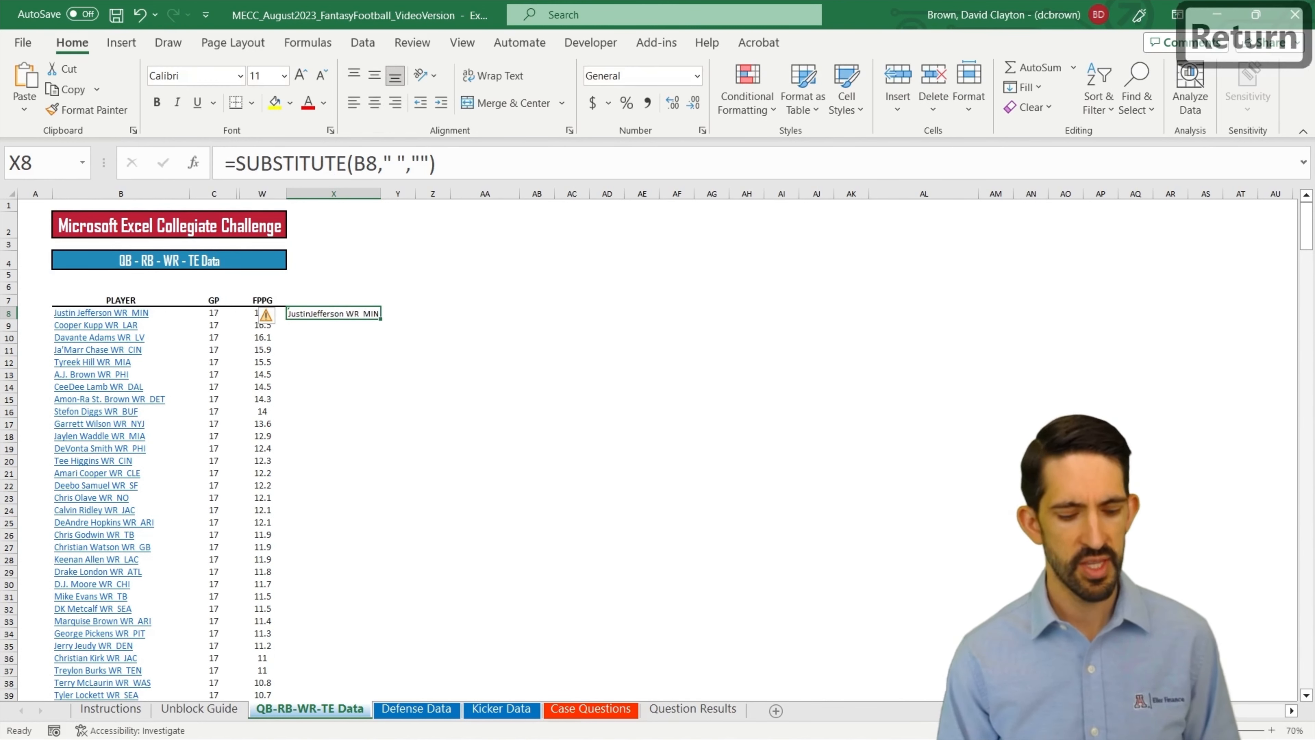
# Step: Enlarge the sheet view to 100% and enter =CHAR(160) in cell Y8
pyautogui.hotkey('ctrl', 'alt', '=')
pyautogui.hotkey('ctrl', 'alt', '=')
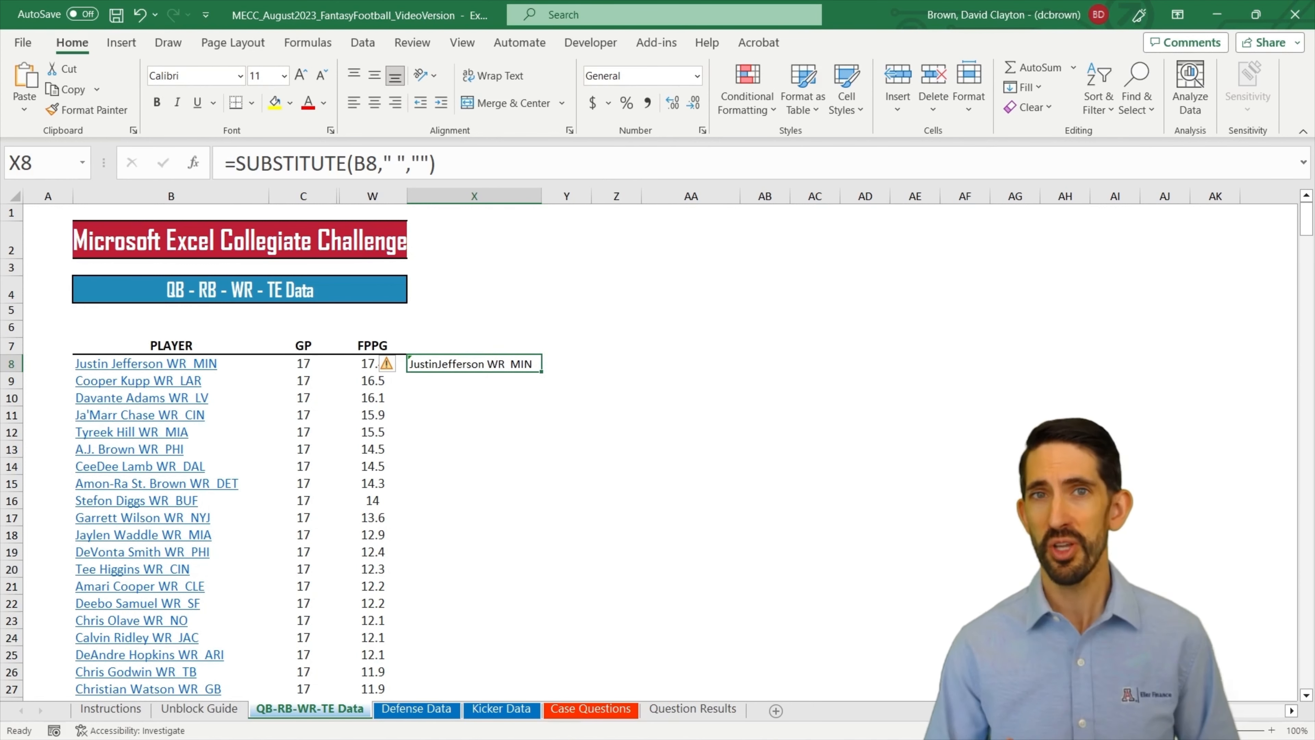
pyautogui.press('Right')
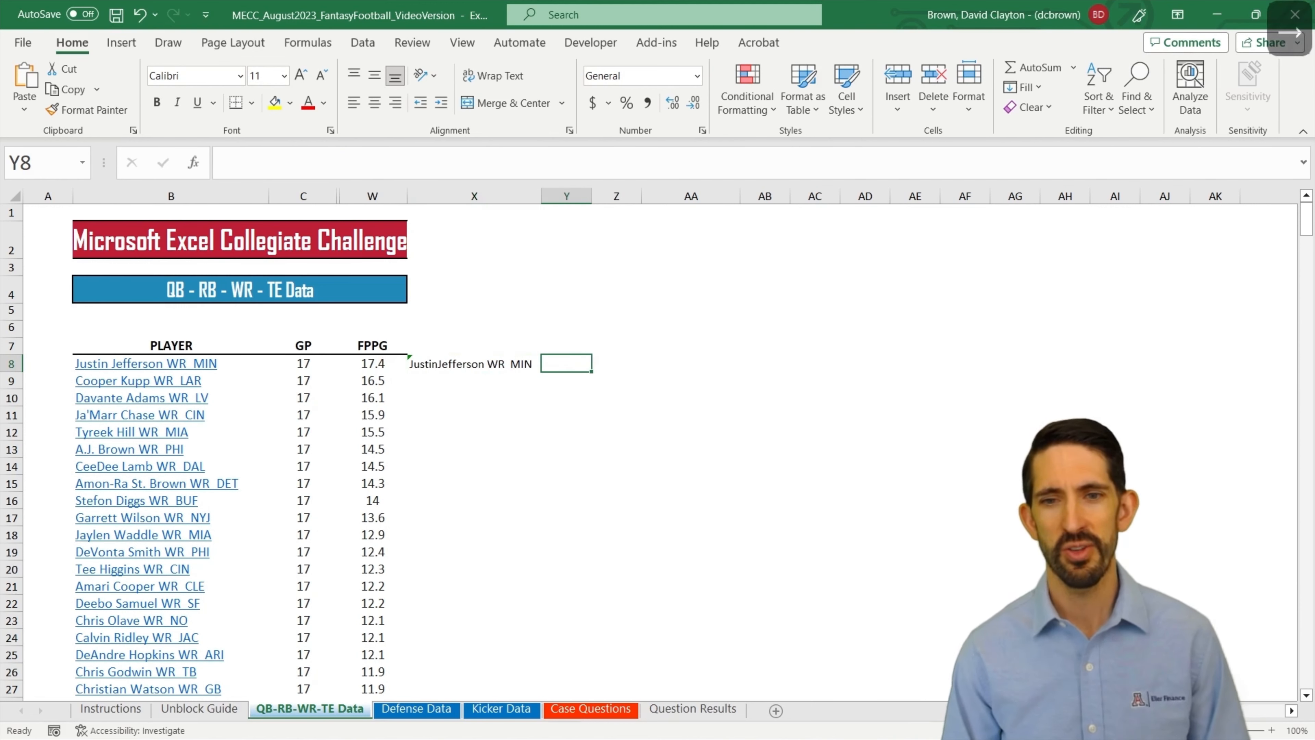
pyautogui.write('=char(')
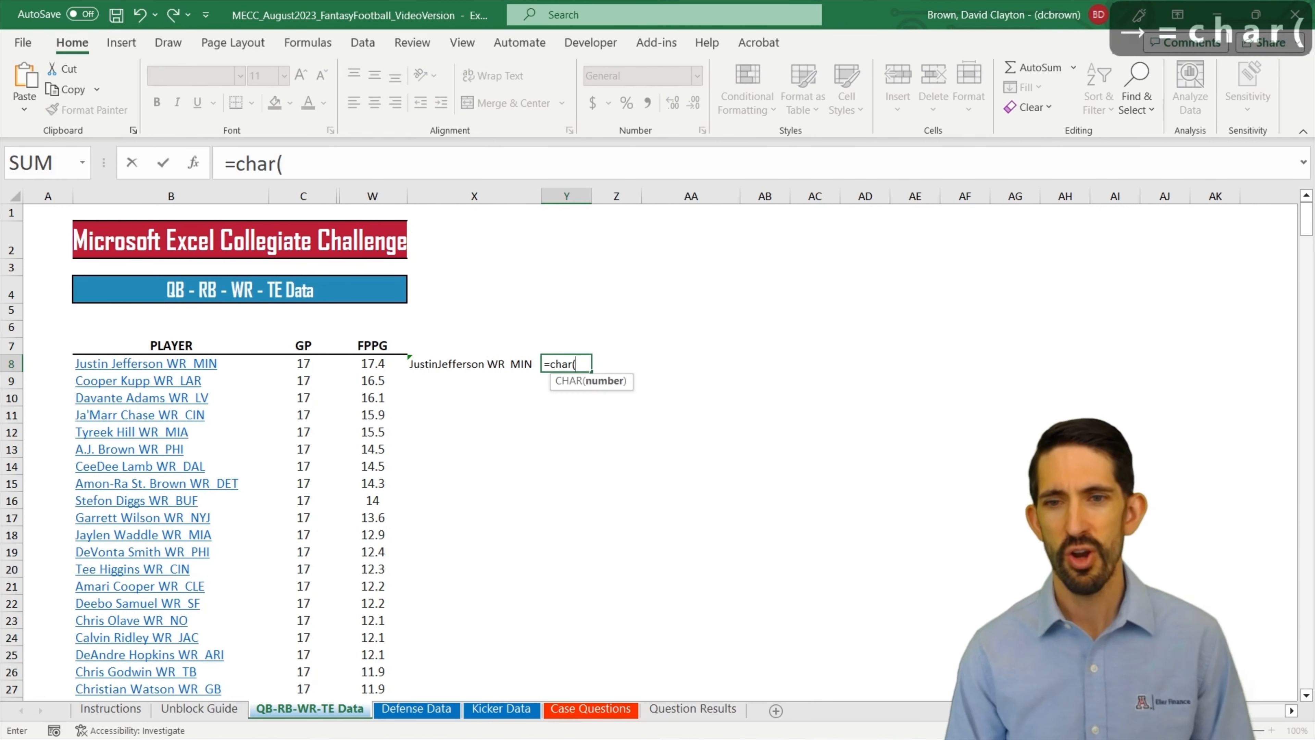
pyautogui.write('160)')
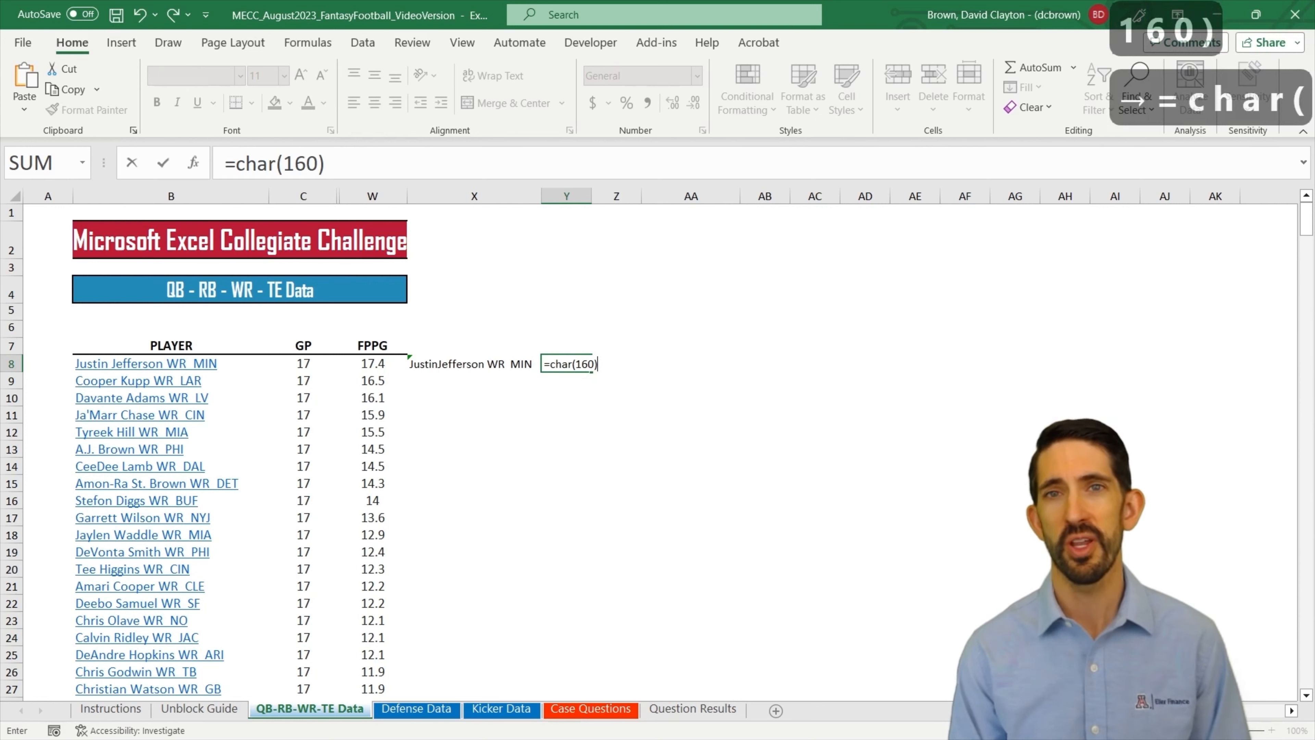
pyautogui.press('Return')
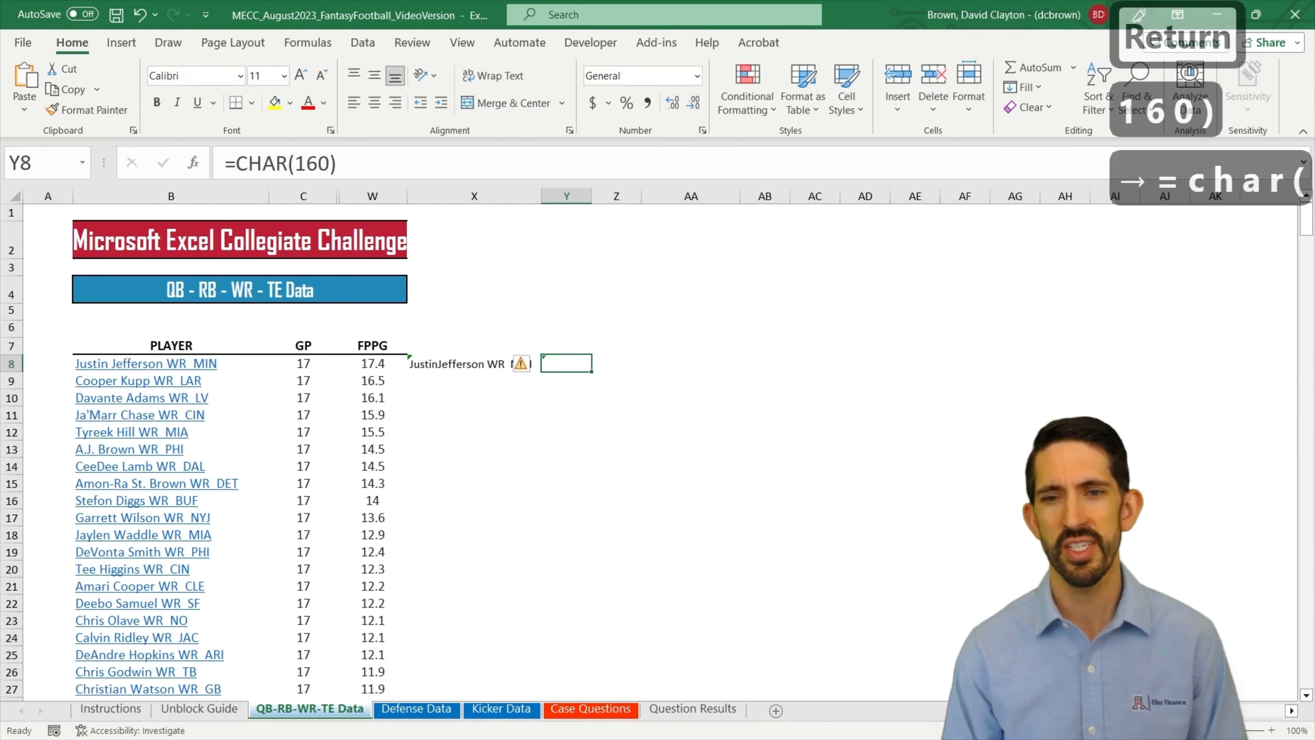
pyautogui.press('Down')
pyautogui.press('Up')
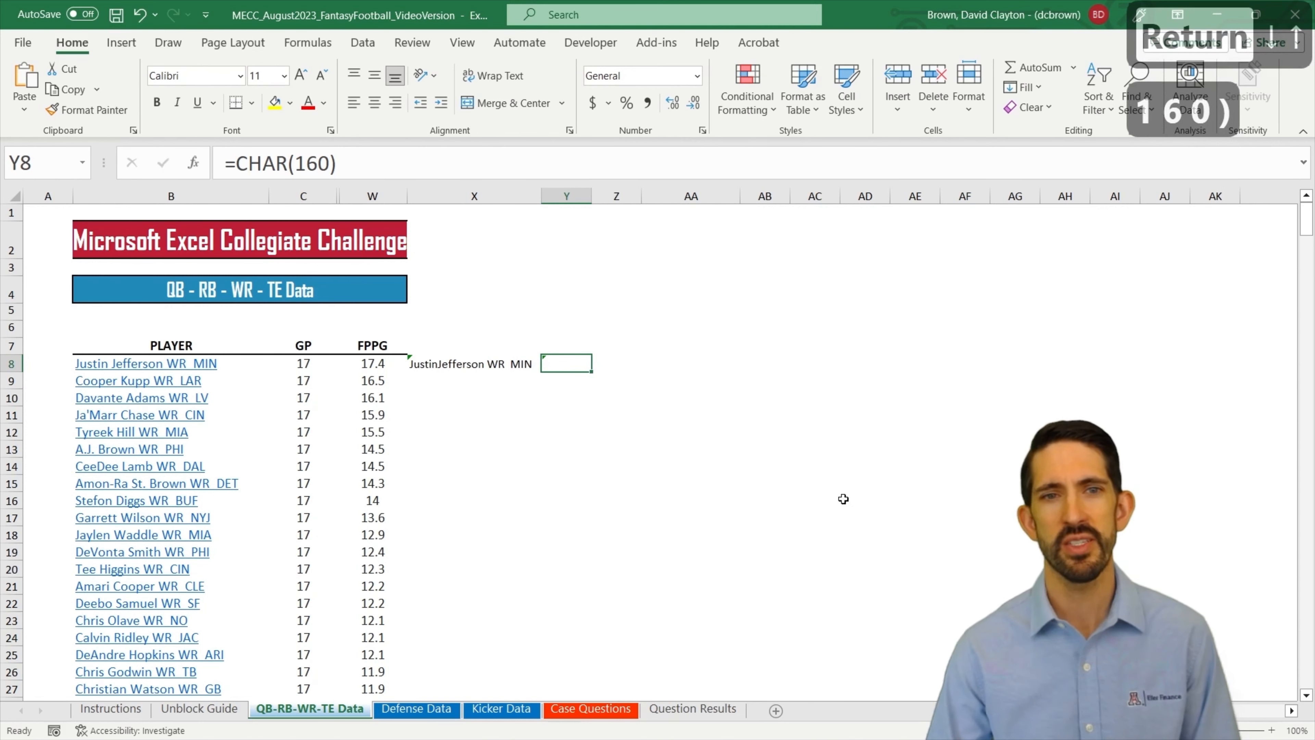
# Step: Change the formula in cell Y8 to ="D"&CHAR(160)&"B" to show character 160 between two letters
pyautogui.click(237, 164)
pyautogui.write('"')
pyautogui.press('Return')
pyautogui.press('Return')
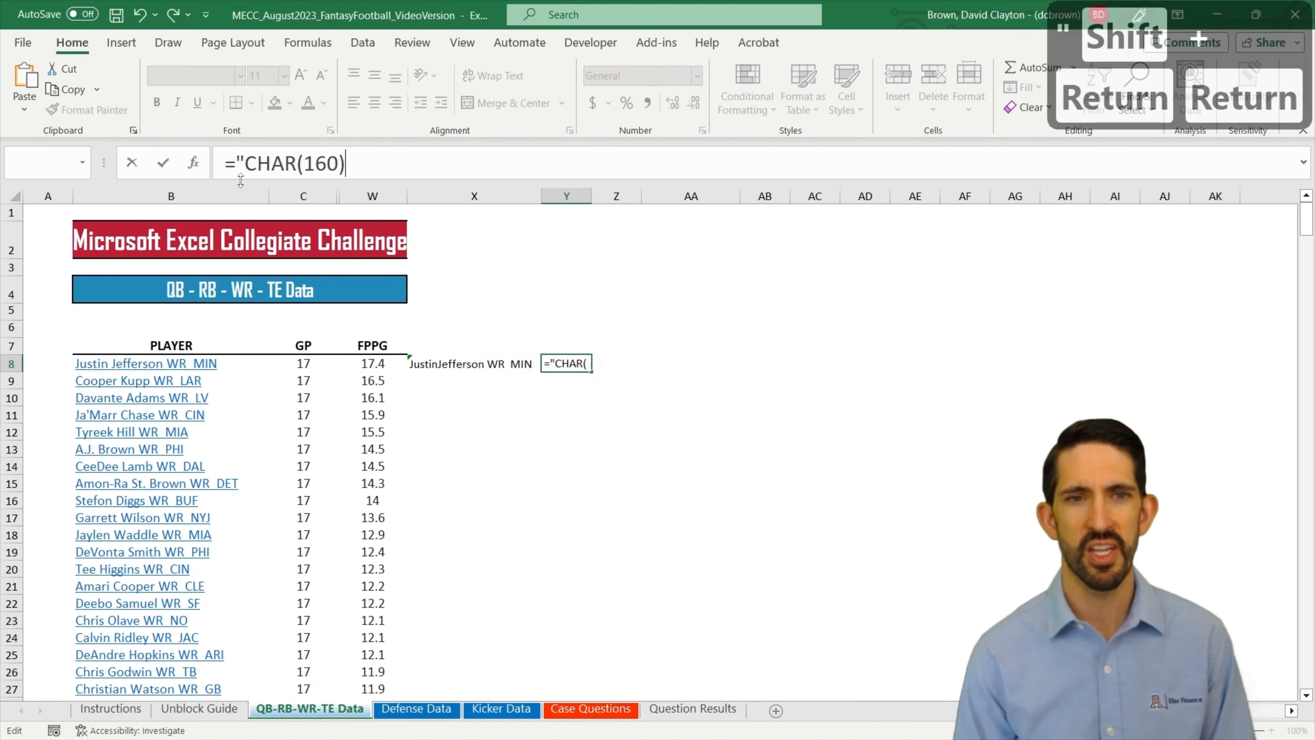
pyautogui.click(244, 164)
pyautogui.write('D"')
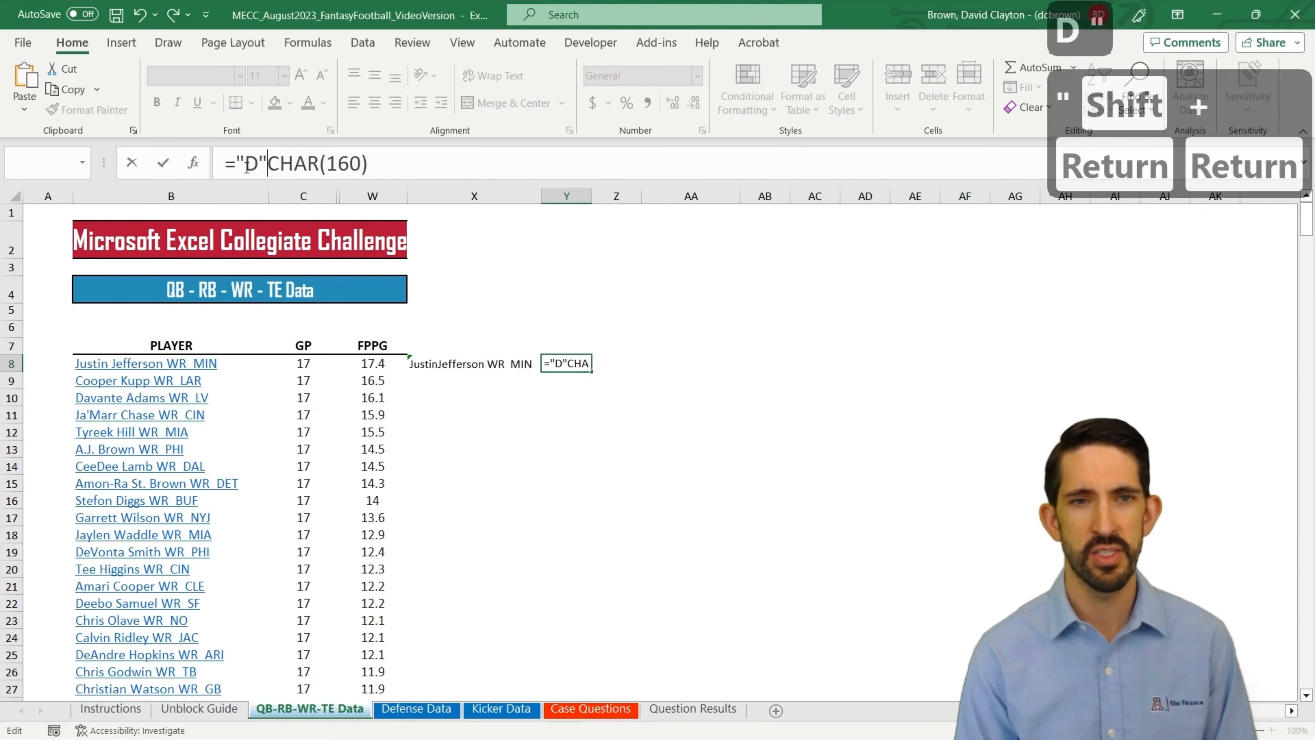
pyautogui.write('&')
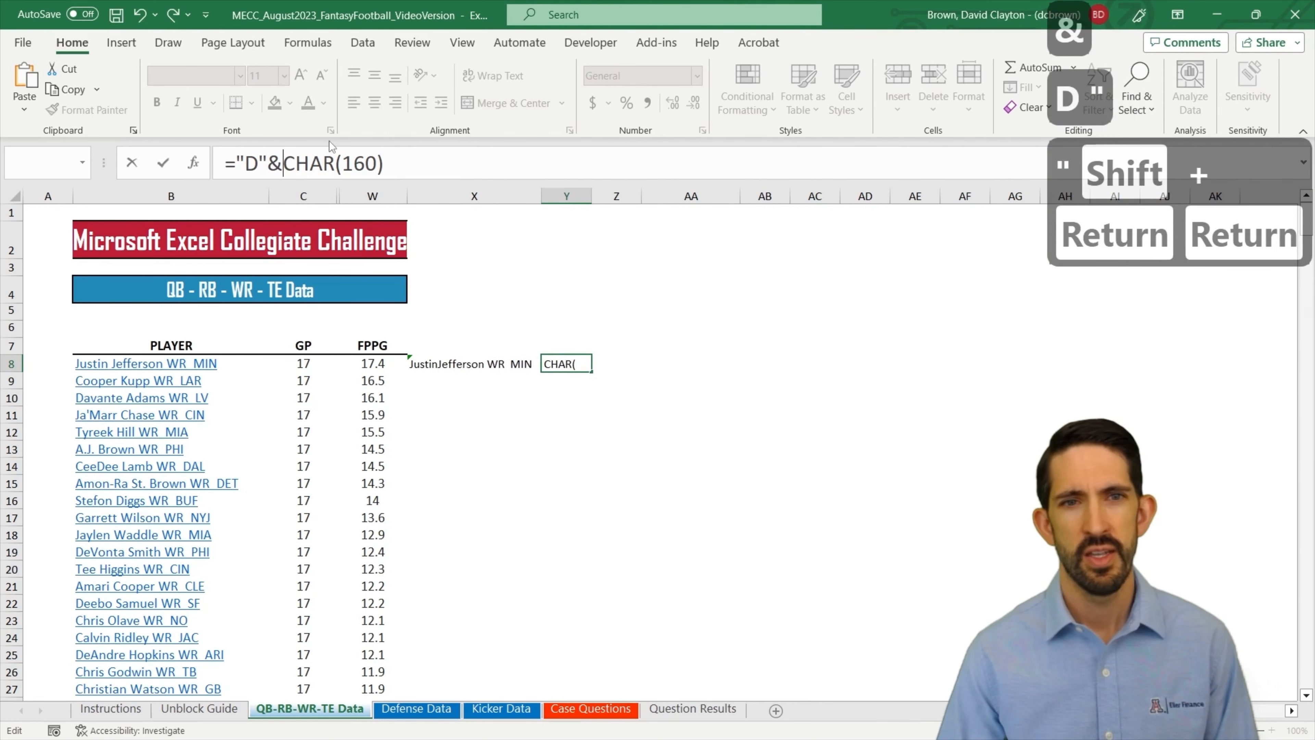
pyautogui.click(407, 167)
pyautogui.write('&"B"')
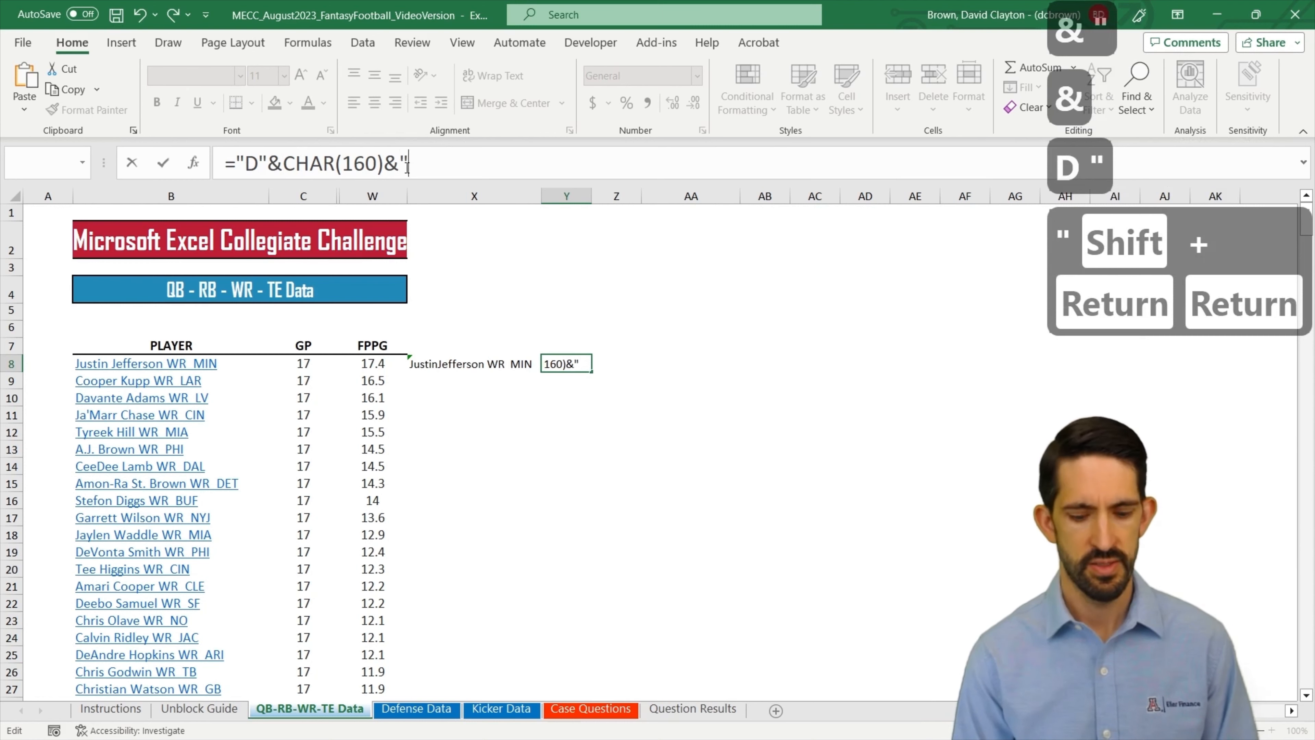
pyautogui.press('Return')
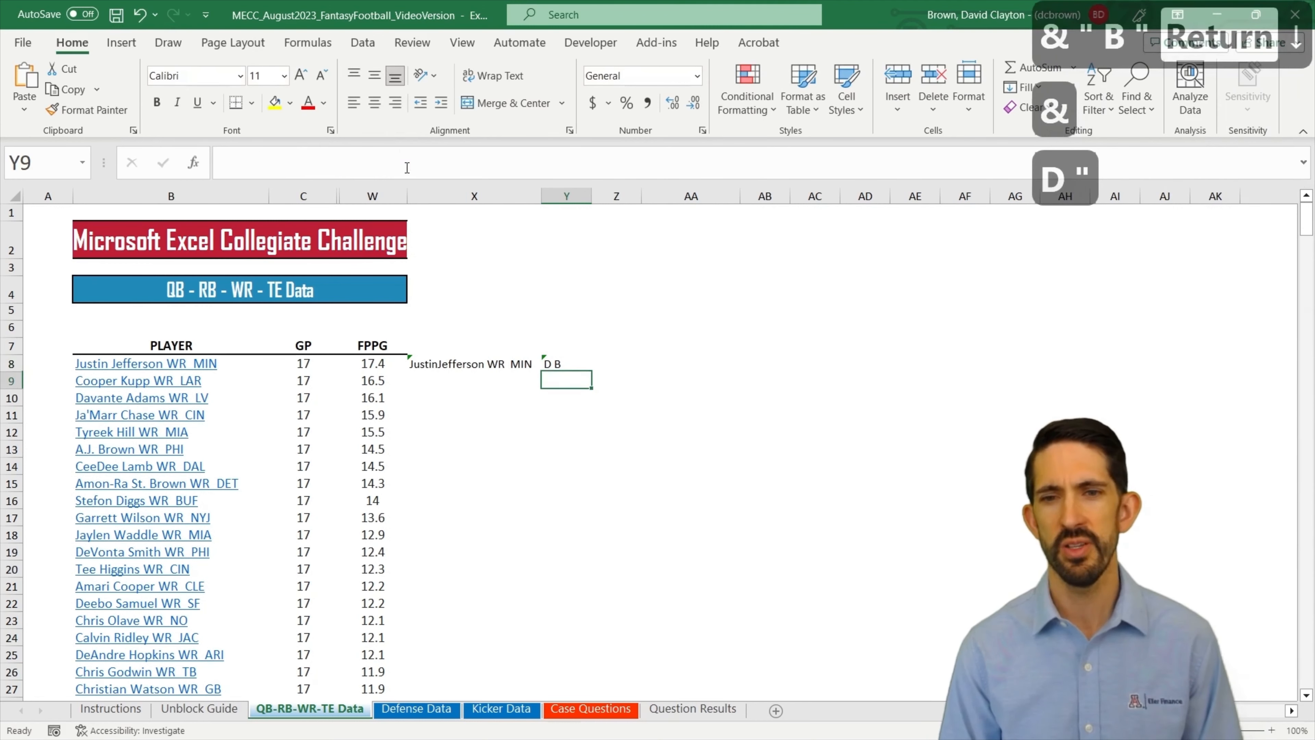
pyautogui.press('Up')
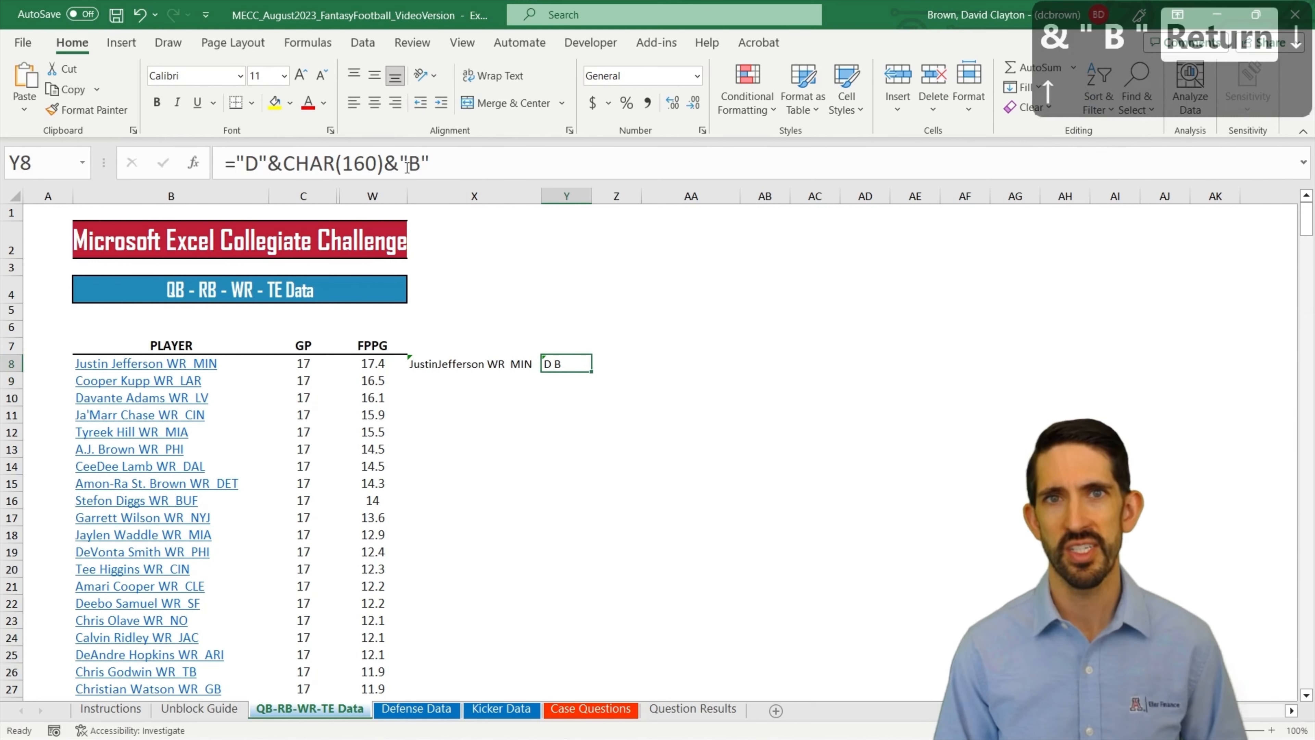
# Step: Change the formula in cell X8 to =SUBSTITUTE(B8,CHAR(160)," ") to turn each character 160 into a regular space
pyautogui.press('Left')
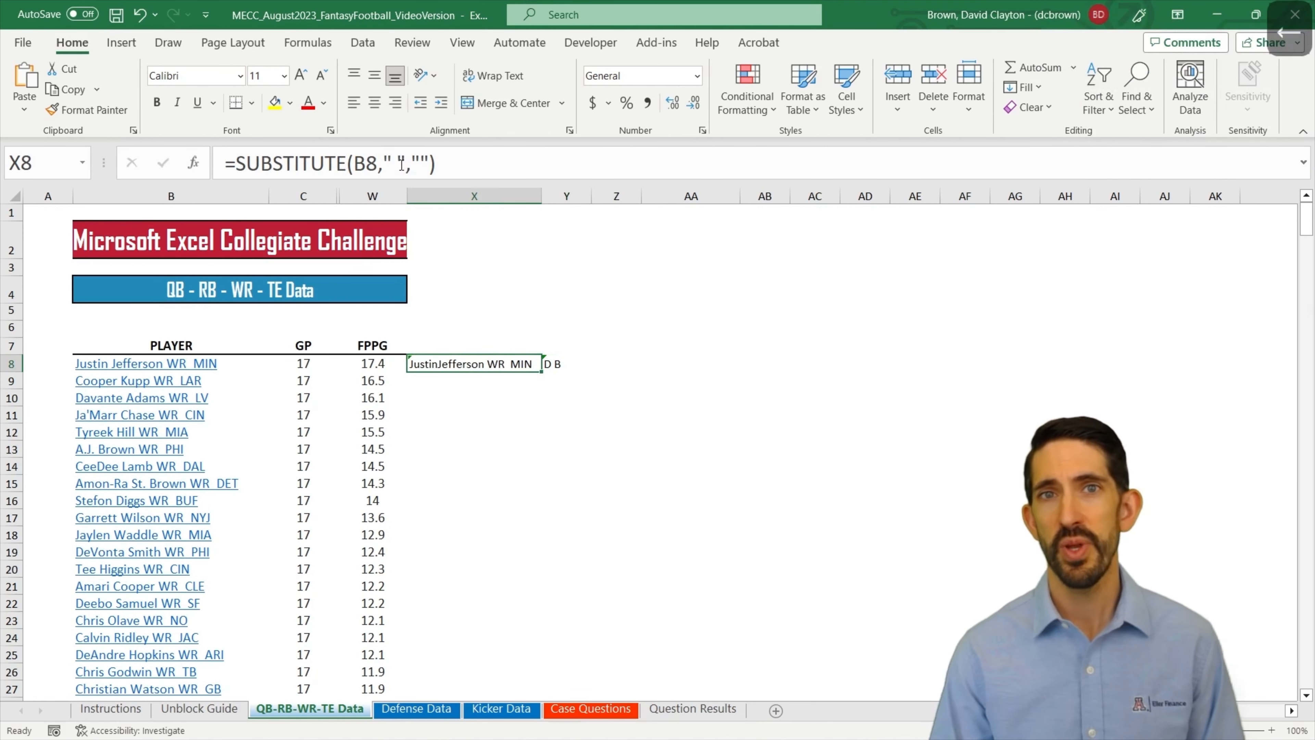
pyautogui.click(408, 158)
pyautogui.press('BackSpace')
pyautogui.press('BackSpace')
pyautogui.press('BackSpace')
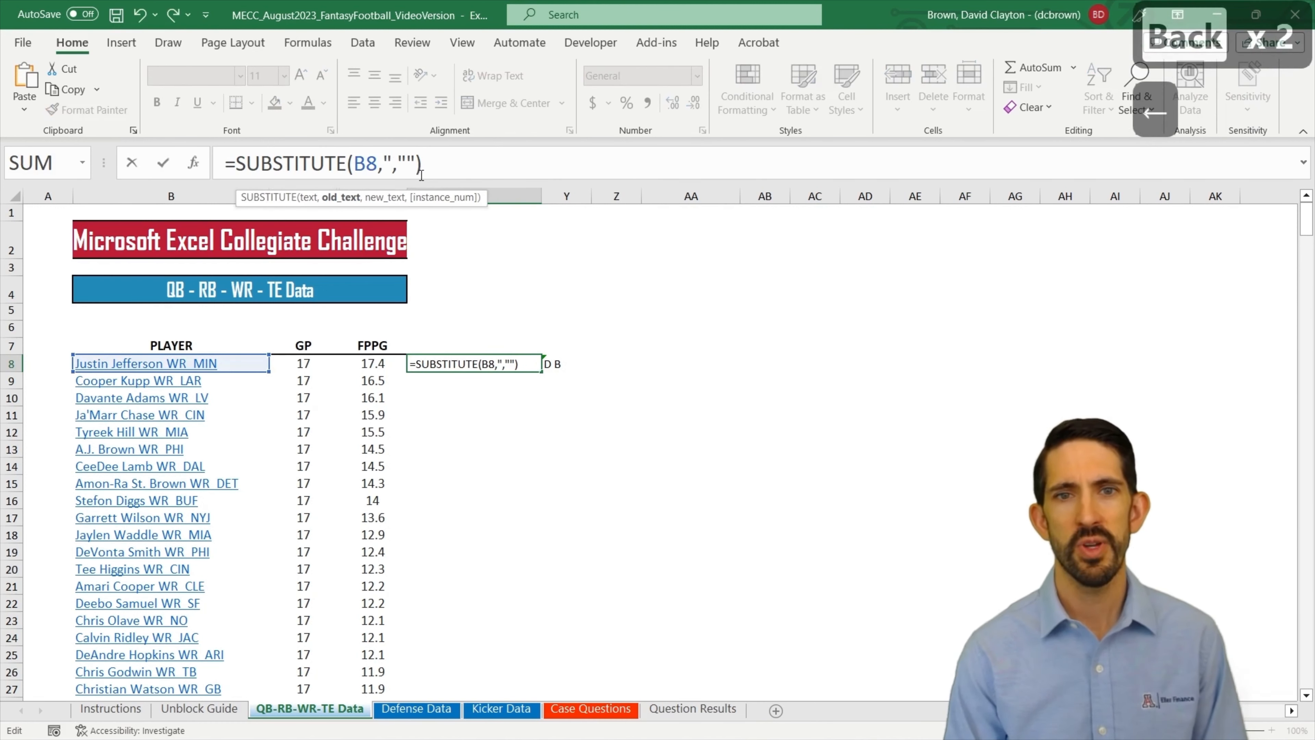
pyautogui.write('Char')
pyautogui.write('(160)')
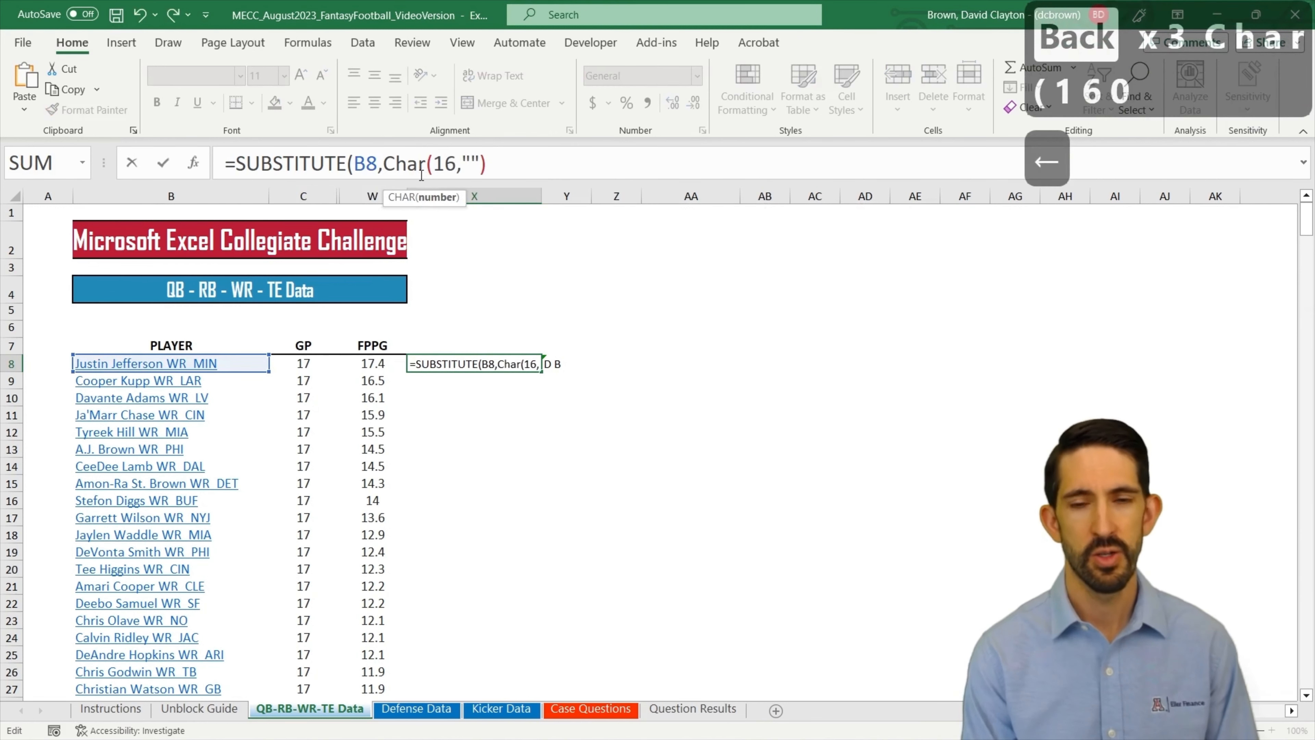
pyautogui.press('Right')
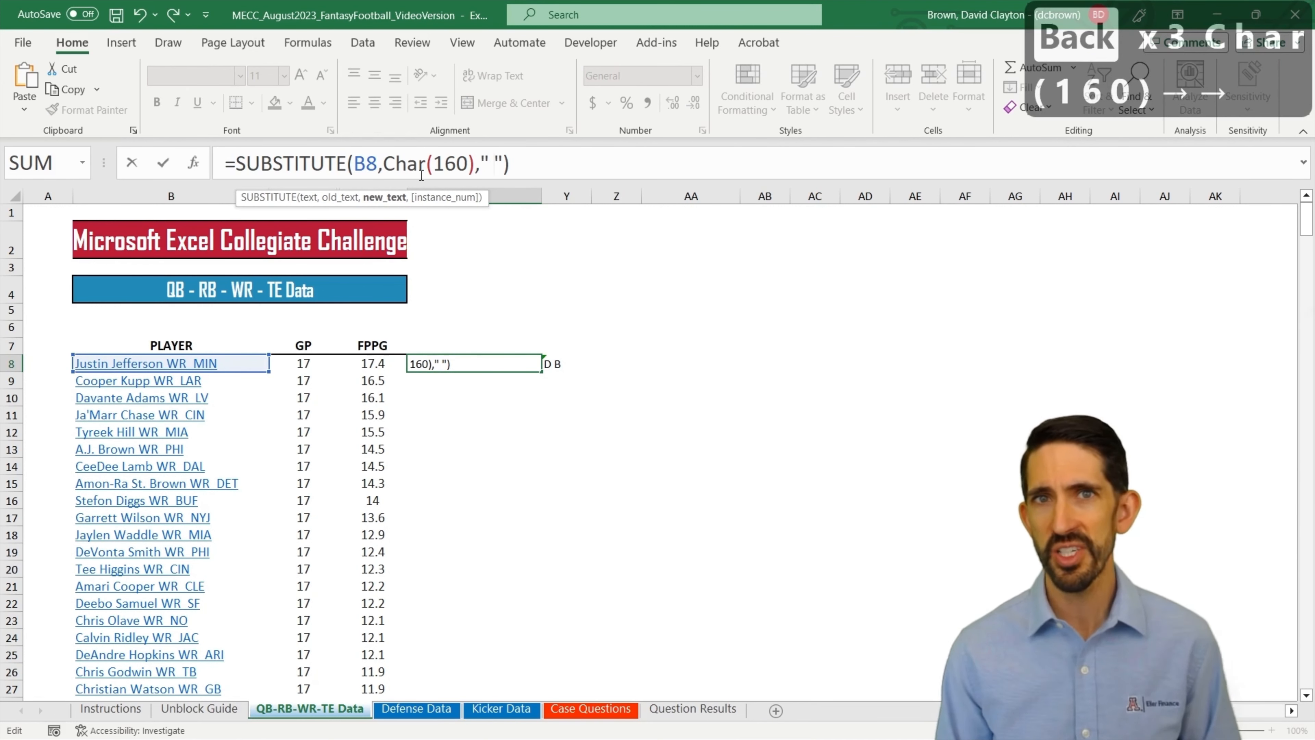
pyautogui.press('Return')
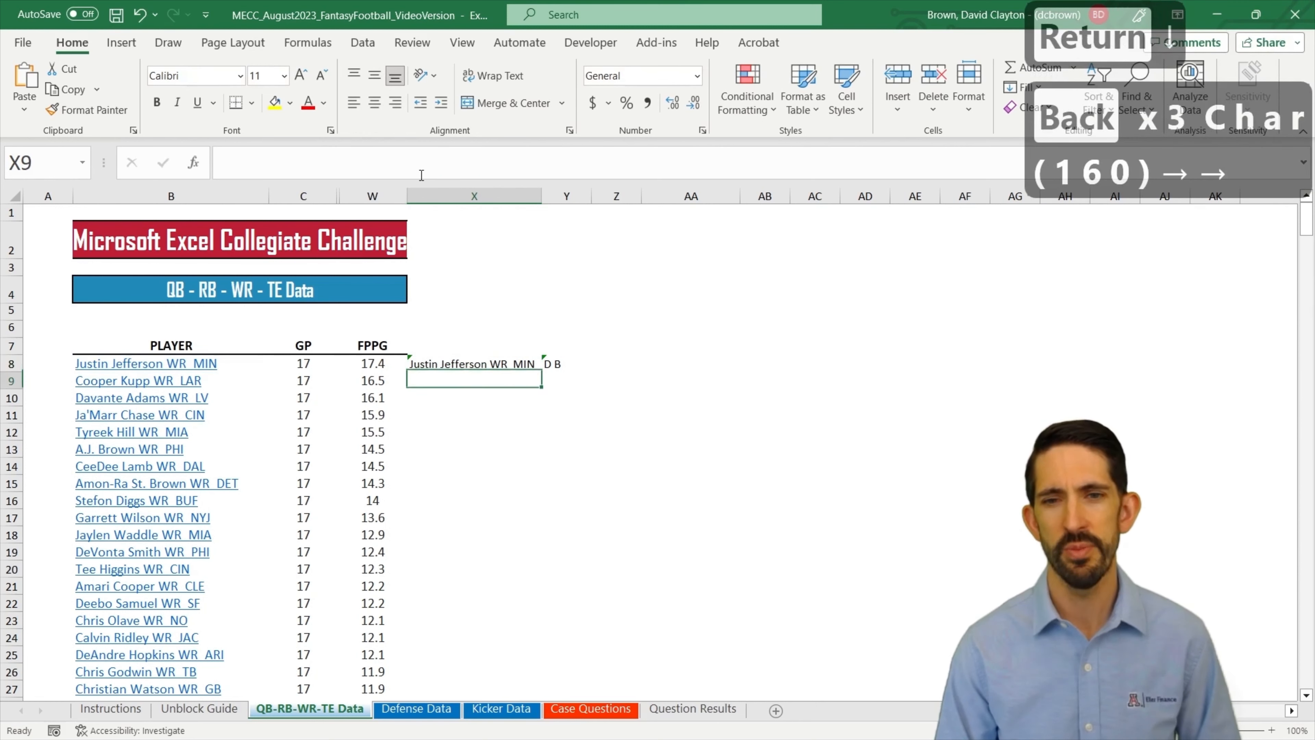
pyautogui.press('Right')
pyautogui.press('Up')
pyautogui.press('Left')
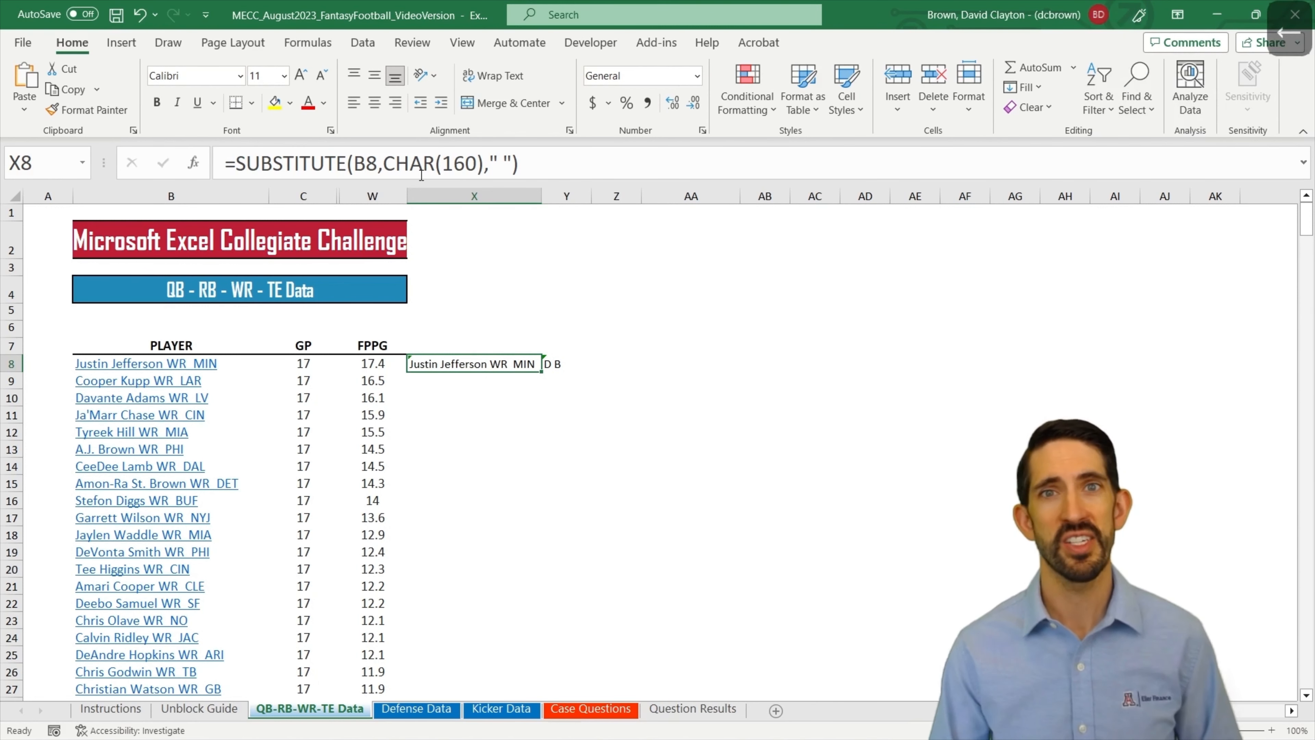
# Step: Clear the CHAR(160) test formula from cell Y8
pyautogui.press('Right')
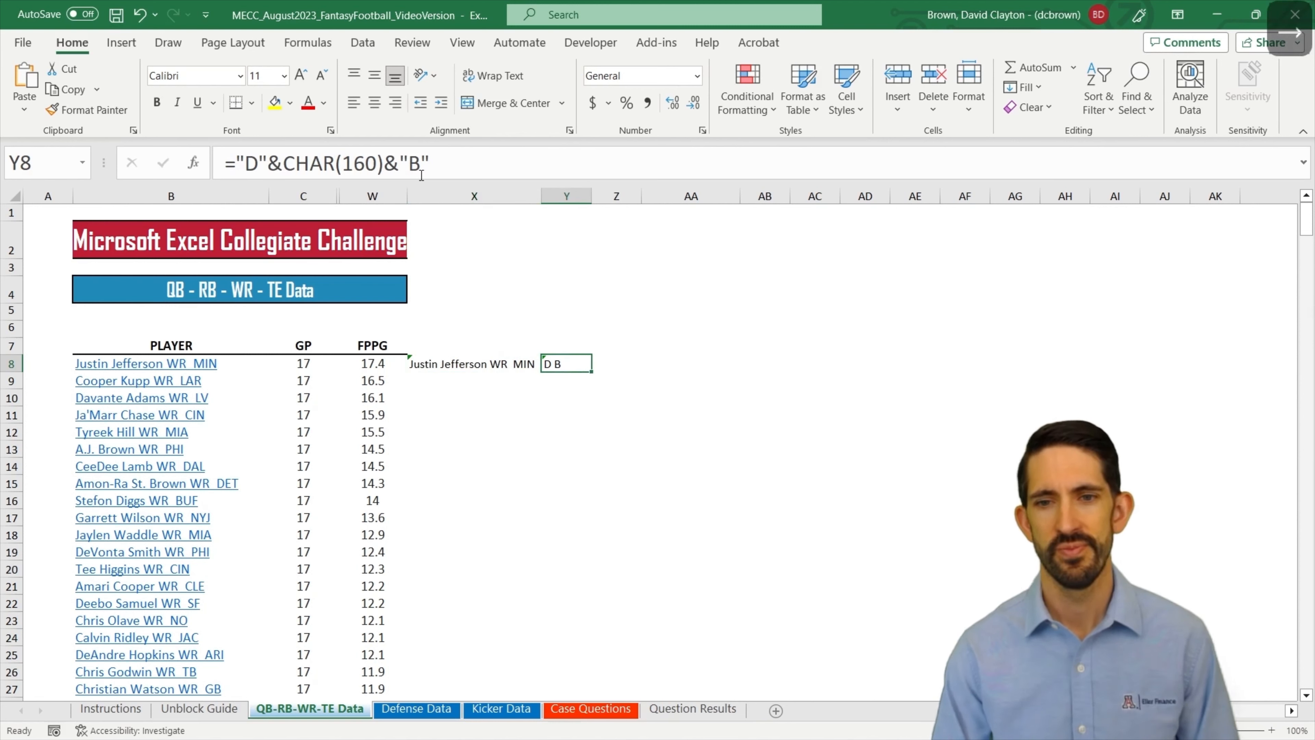
pyautogui.press('Delete')
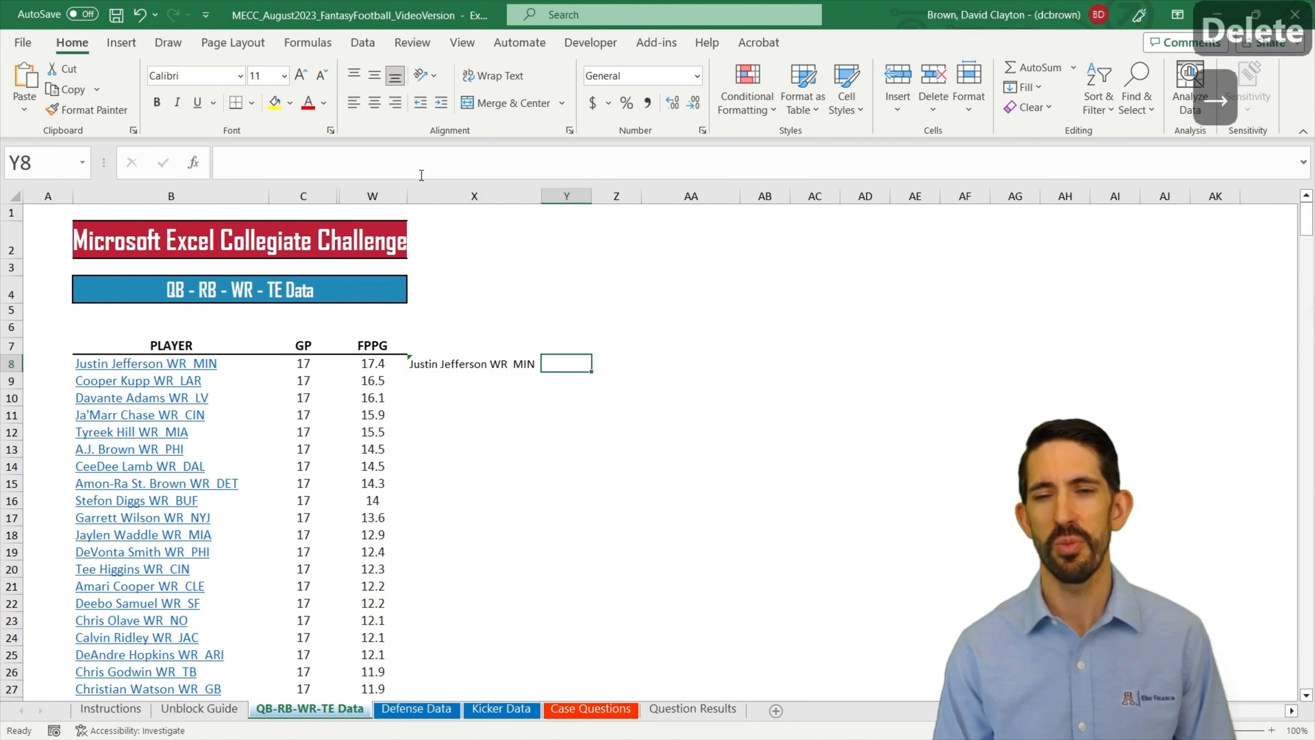
pyautogui.press('Left')
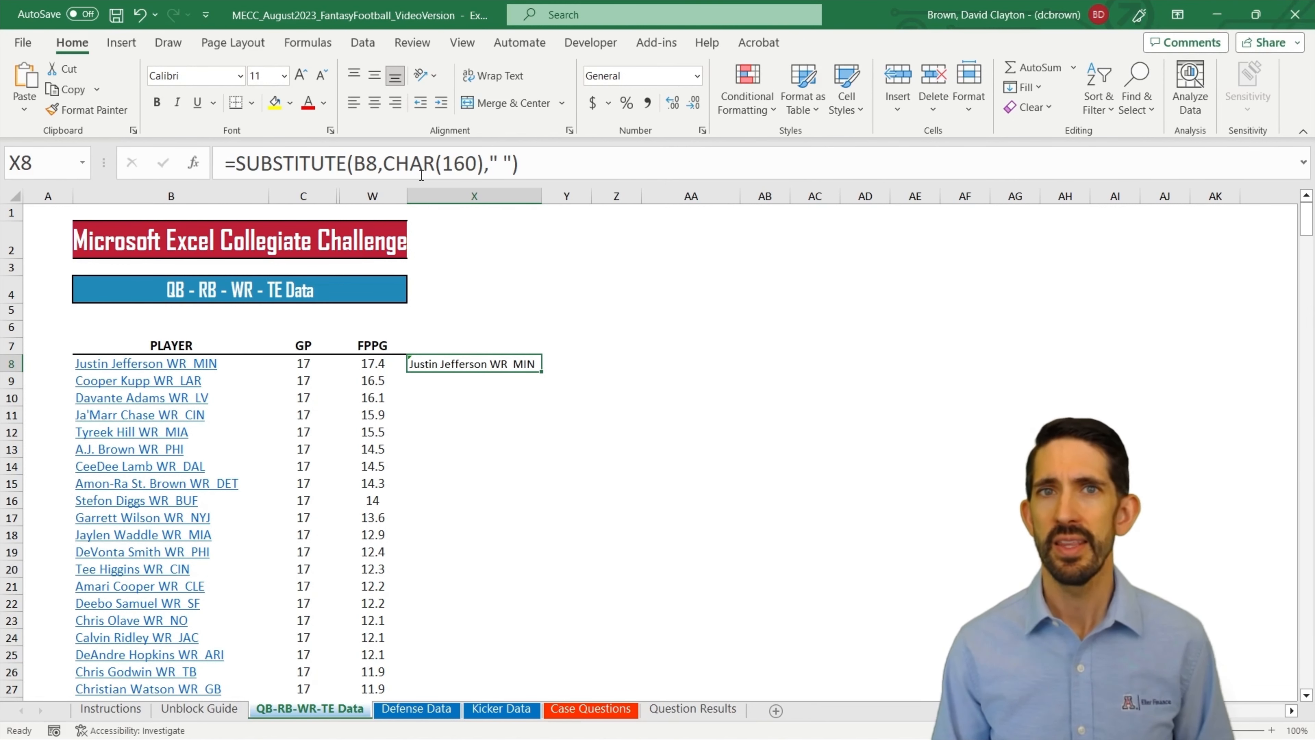
pyautogui.press('Right')
pyautogui.press('Left')
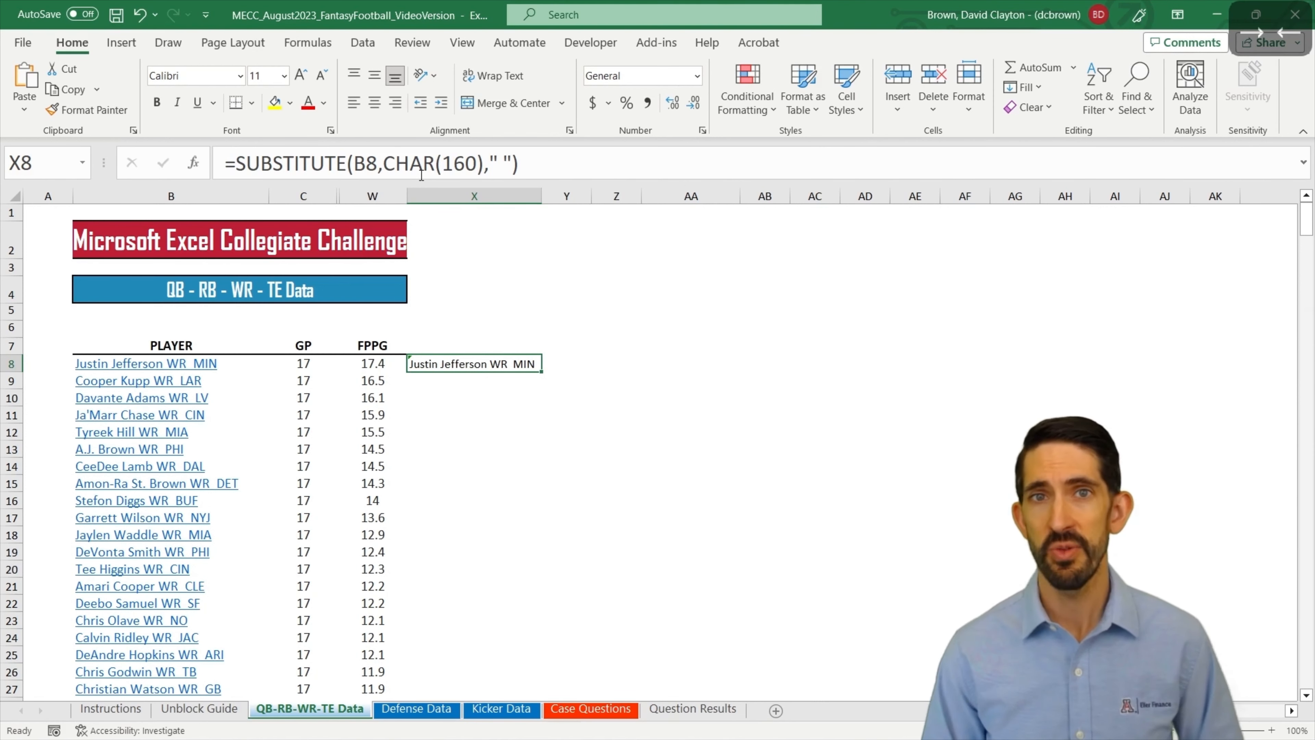
# Step: Enter the header "Get rid of Char(160)" in cell X7 above the substituted player entry
pyautogui.press('Up')
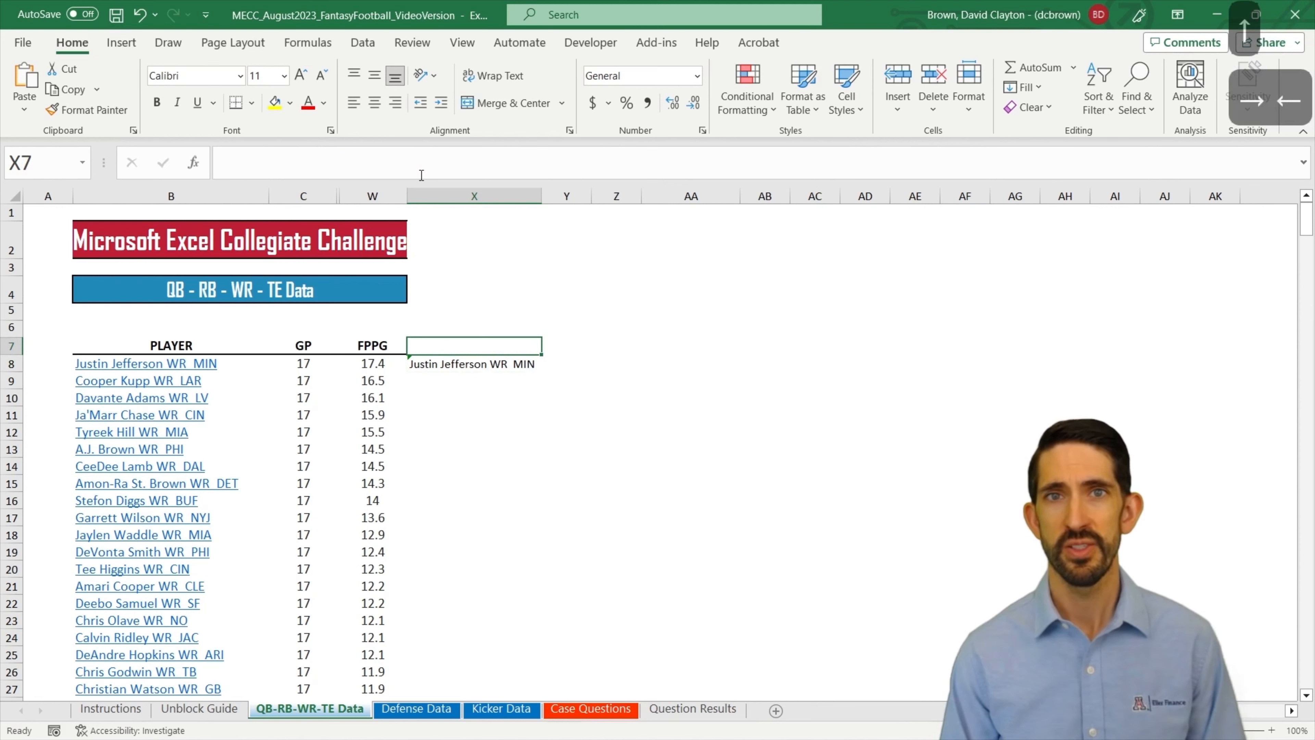
pyautogui.write('Get r')
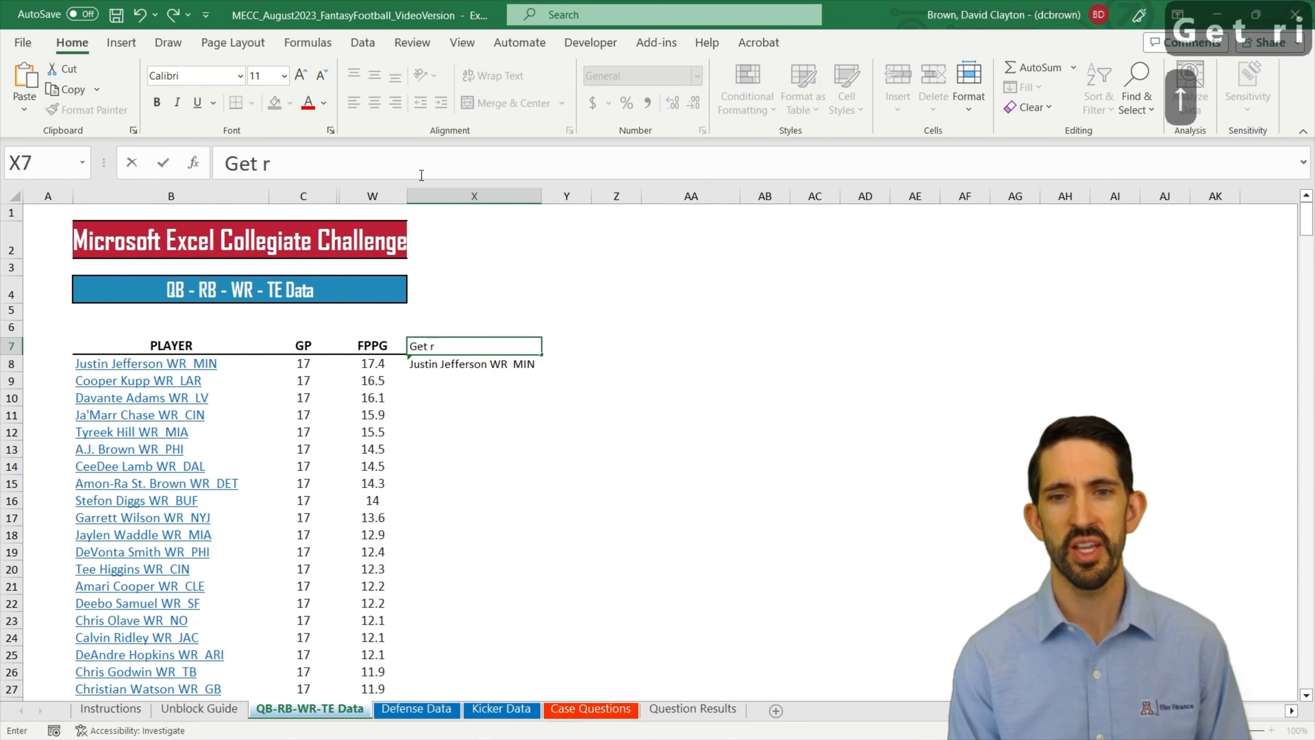
pyautogui.write('id of Char(')
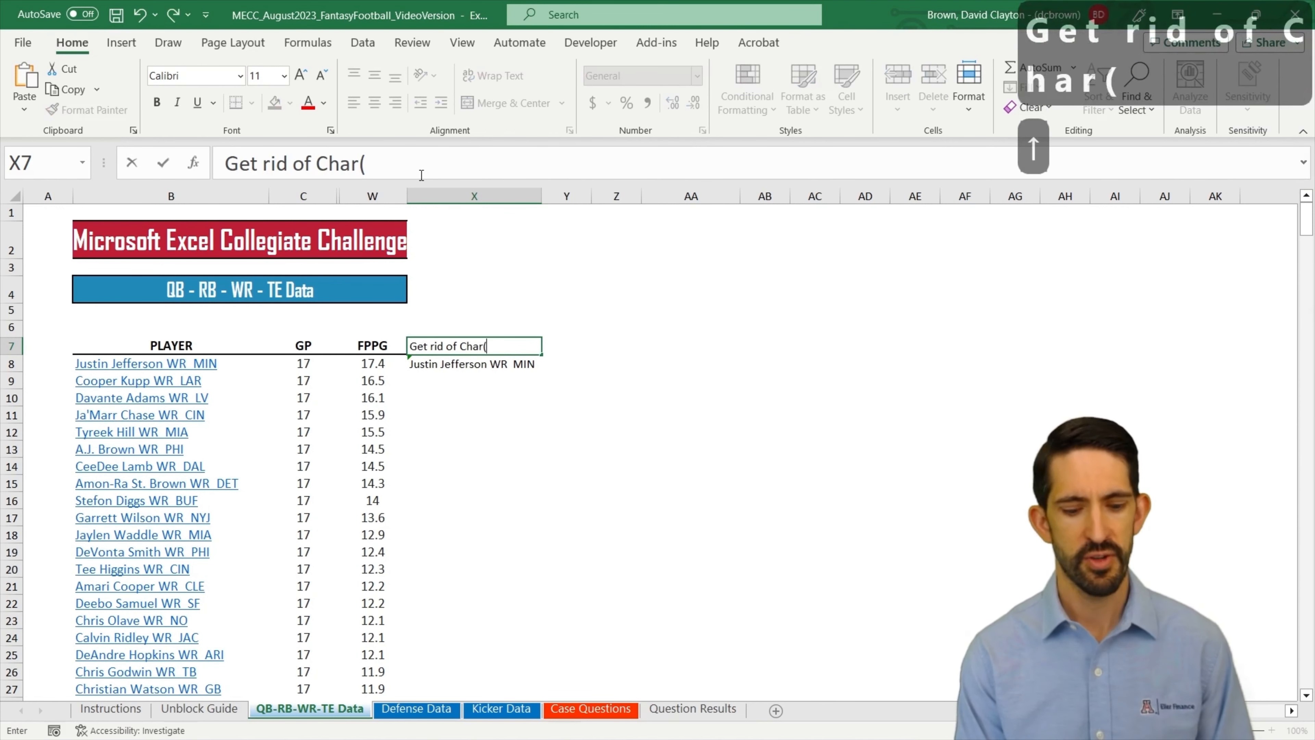
pyautogui.write('160)')
pyautogui.press('Return')
# Step: Enter the header "Len PLAYER" in cell Y7
pyautogui.press('Down')
pyautogui.press('Right')
pyautogui.press('Up')
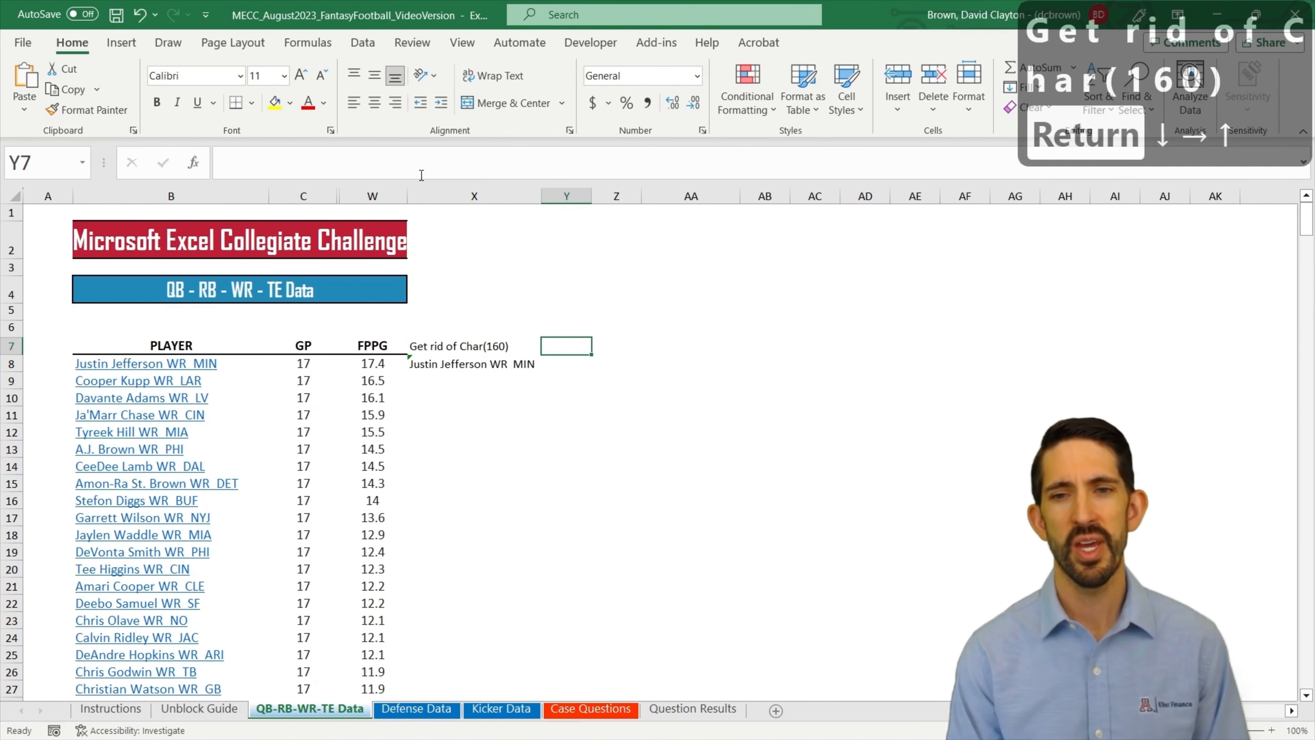
pyautogui.write('Len')
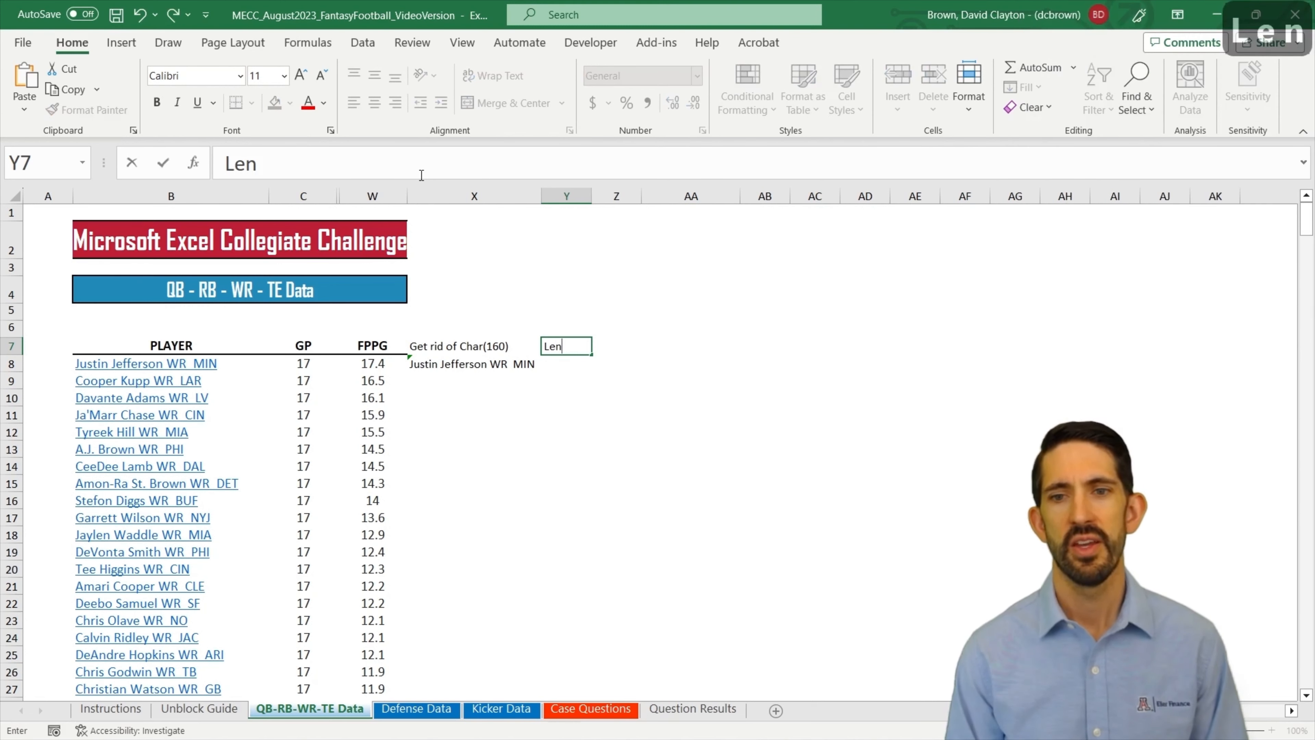
pyautogui.write(' PLATYER')
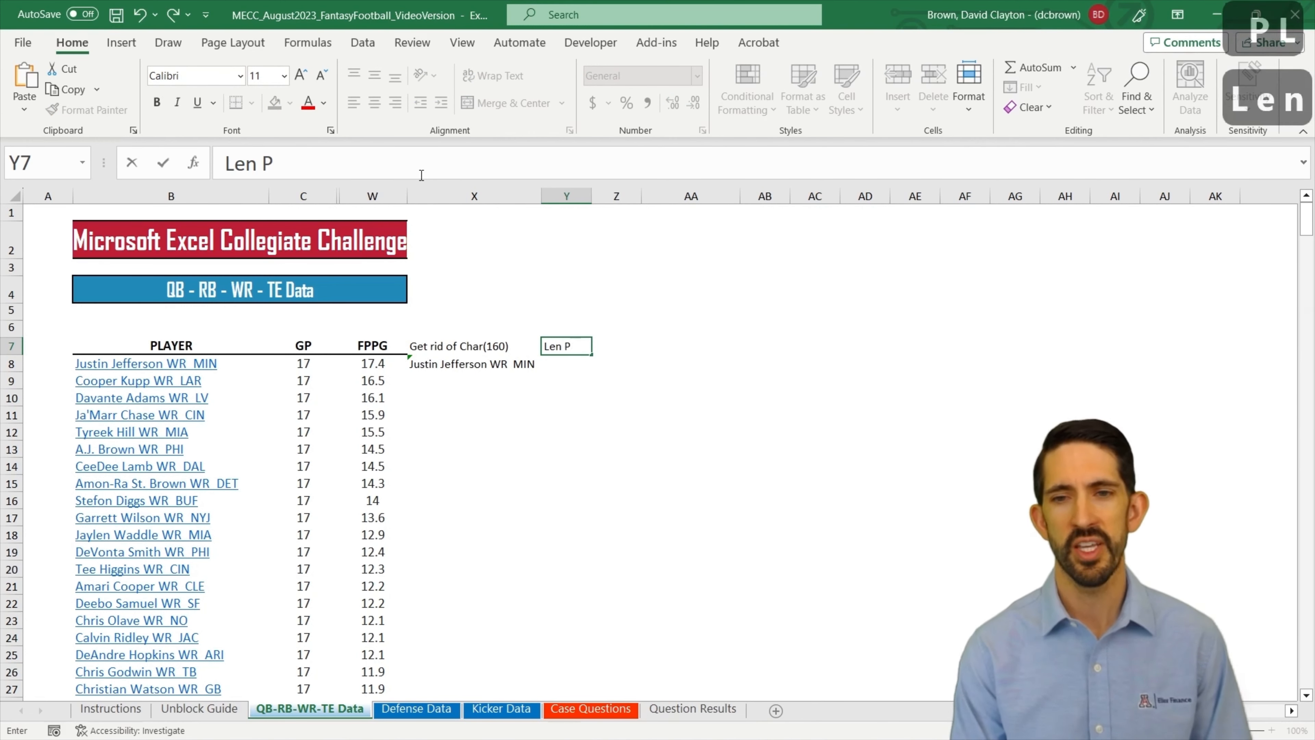
pyautogui.press('BackSpace')
pyautogui.press('BackSpace')
pyautogui.press('BackSpace')
pyautogui.press('BackSpace')
pyautogui.write('ER')
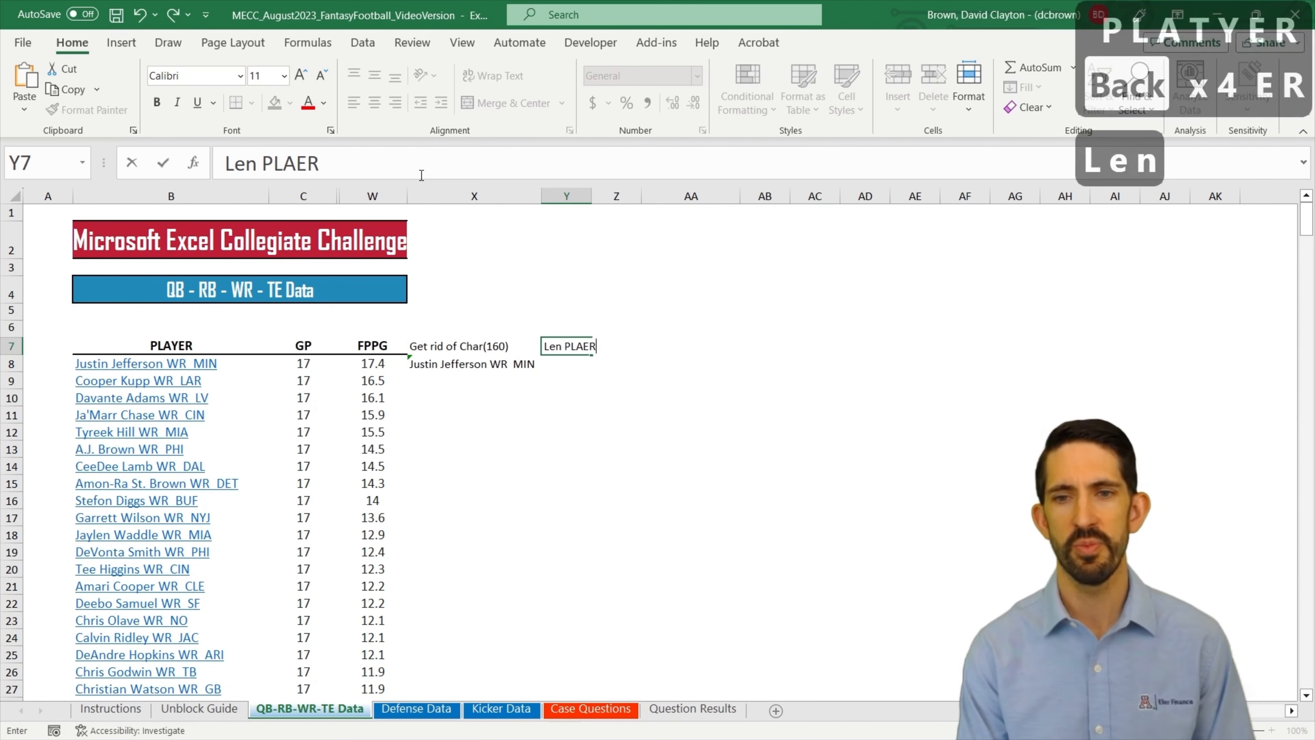
pyautogui.press('BackSpace')
pyautogui.press('BackSpace')
pyautogui.write('YER')
pyautogui.press('Return')
# Step: Enter =LEN(X8) in cell Y8 to count the characters in the first cleaned player entry
pyautogui.press('Down')
pyautogui.write('=len(')
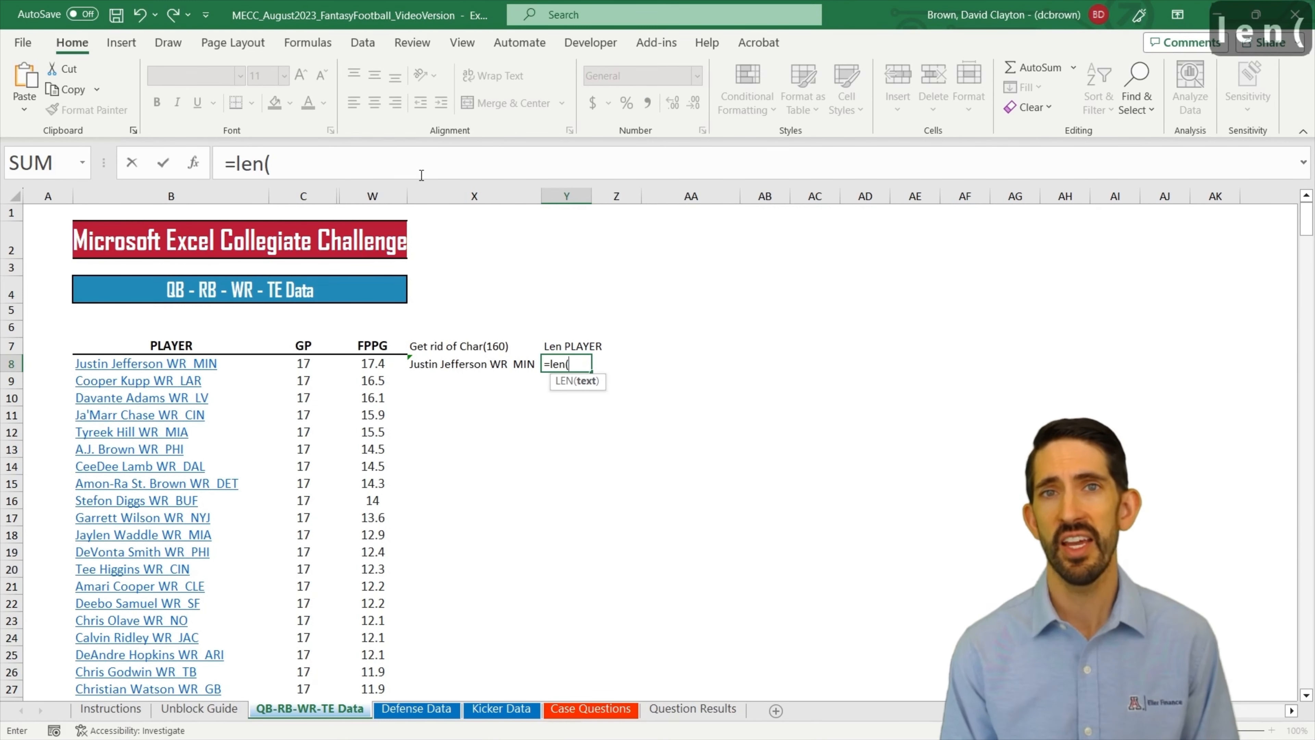
pyautogui.press('Left')
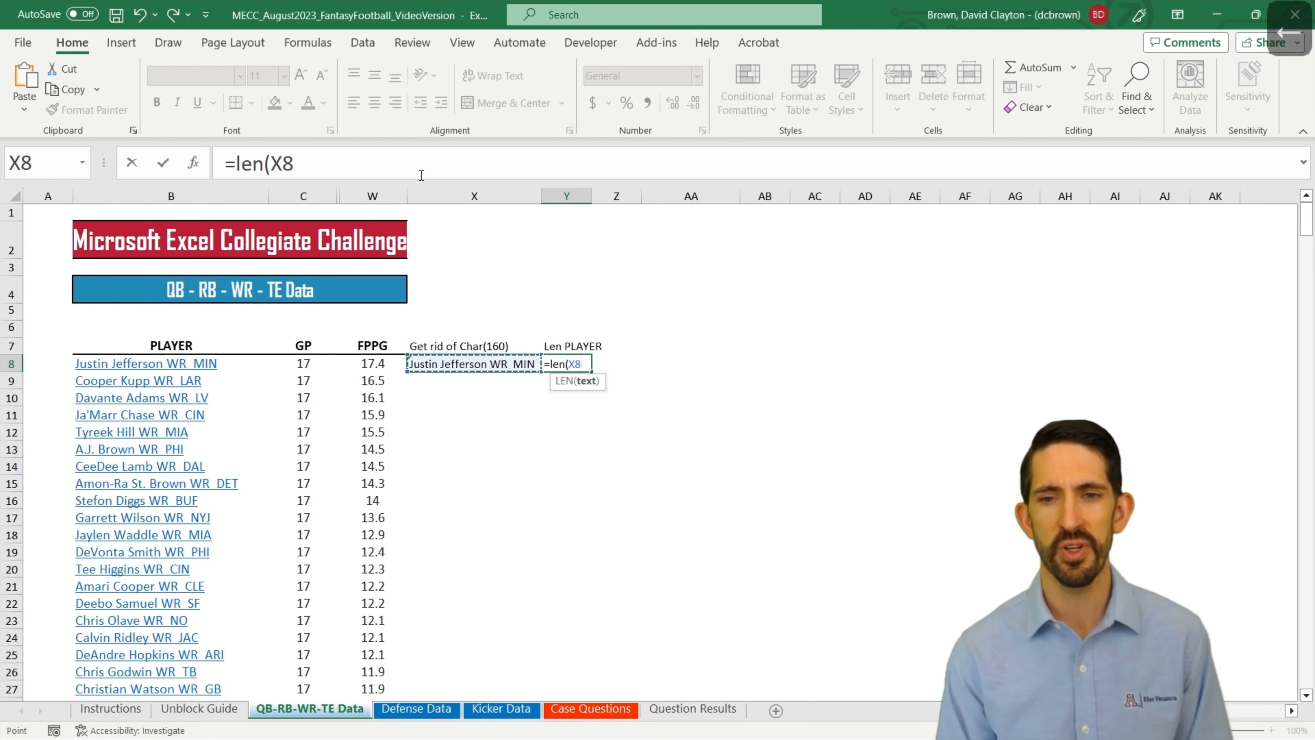
pyautogui.write(')')
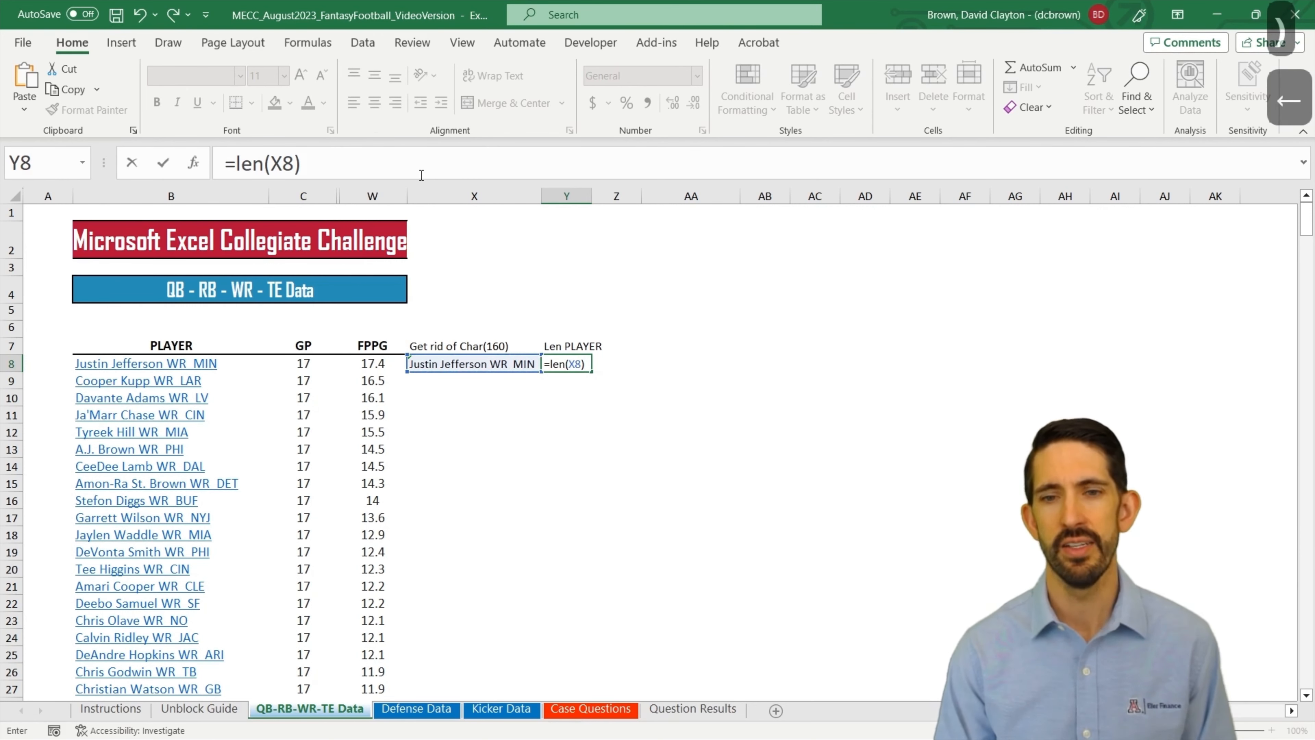
pyautogui.press('Return')
pyautogui.press('Up')
pyautogui.press('Up')
pyautogui.press('Down')
pyautogui.press('Left')
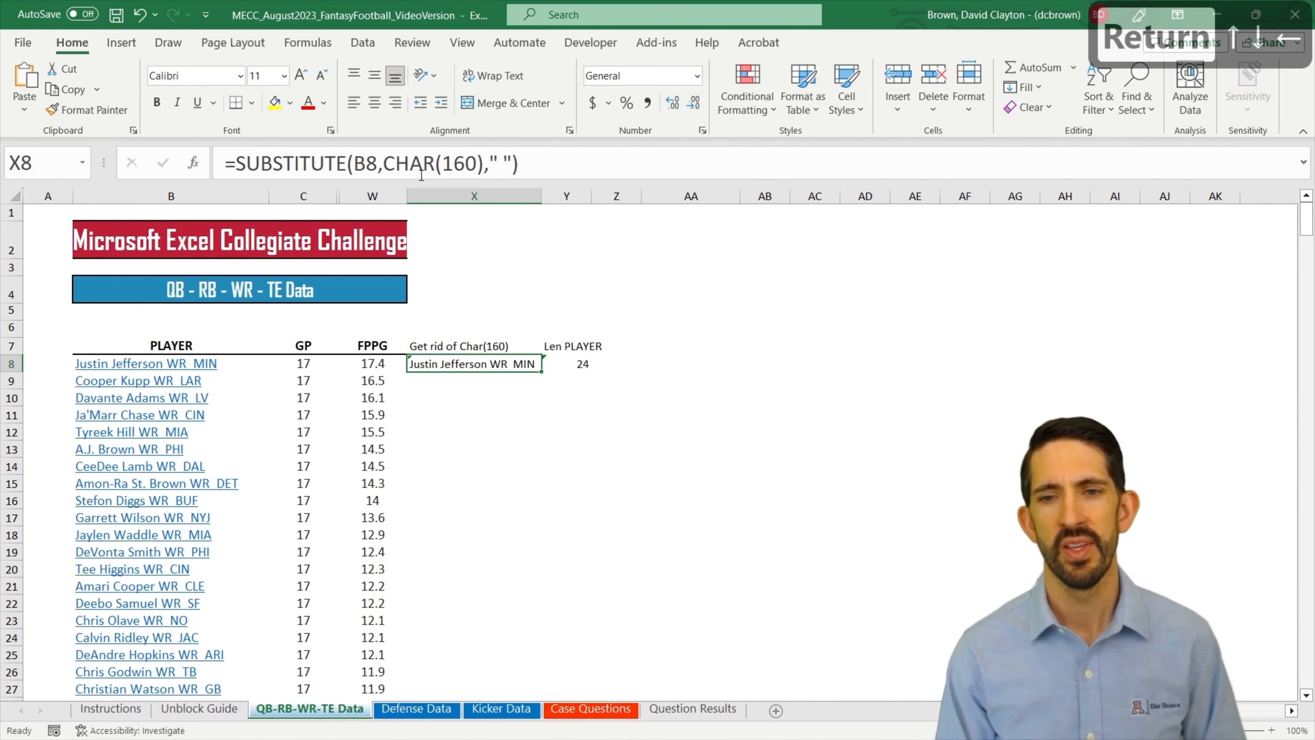
pyautogui.press('Right')
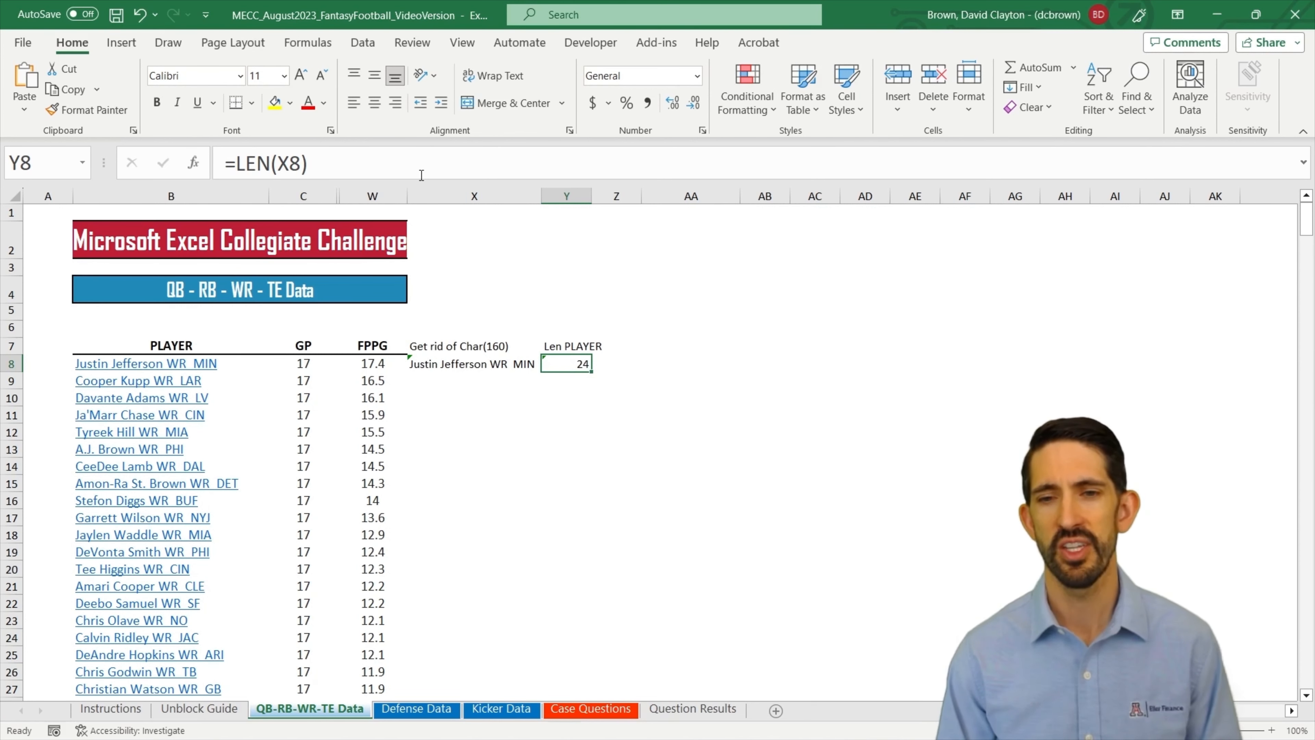
# Step: Enter =SUBSTITUTE(X8," ","") in cell Z8 to remove all spaces from the cleaned player entry
pyautogui.press('Right')
pyautogui.press('Up')
pyautogui.press('Down')
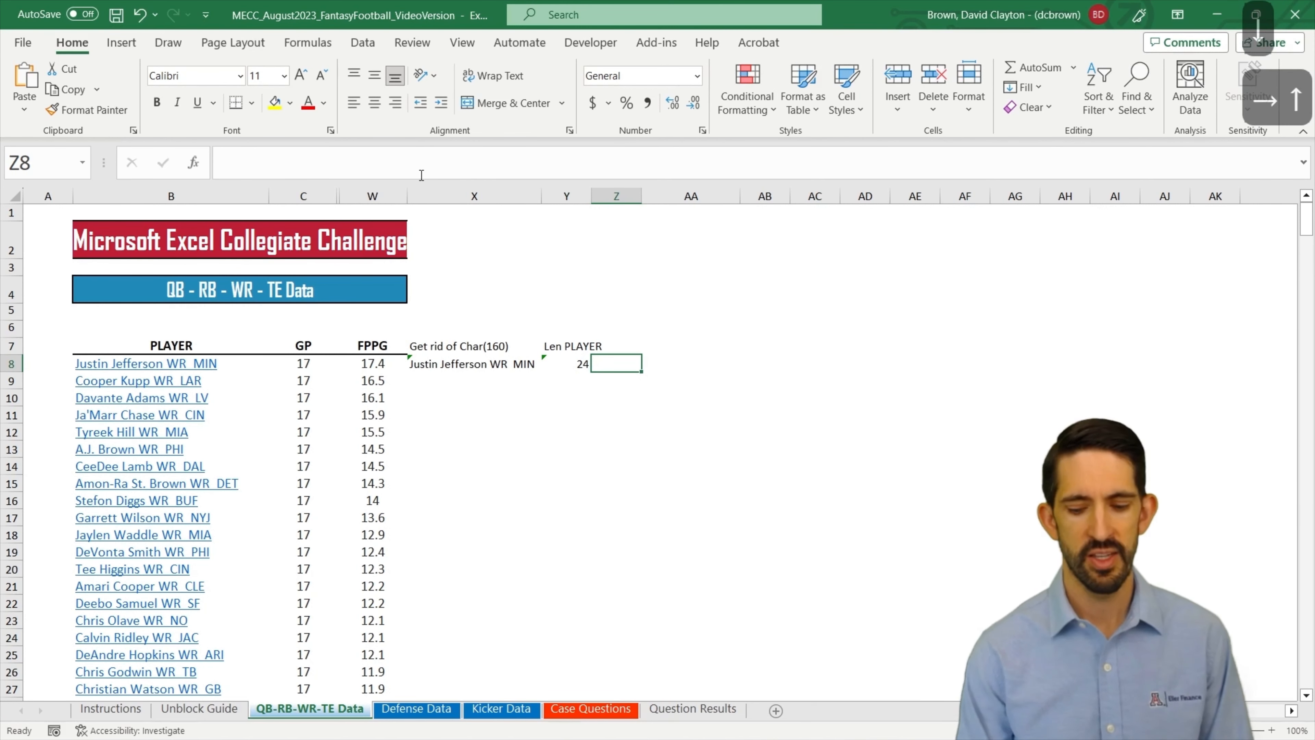
pyautogui.write('=substitute(')
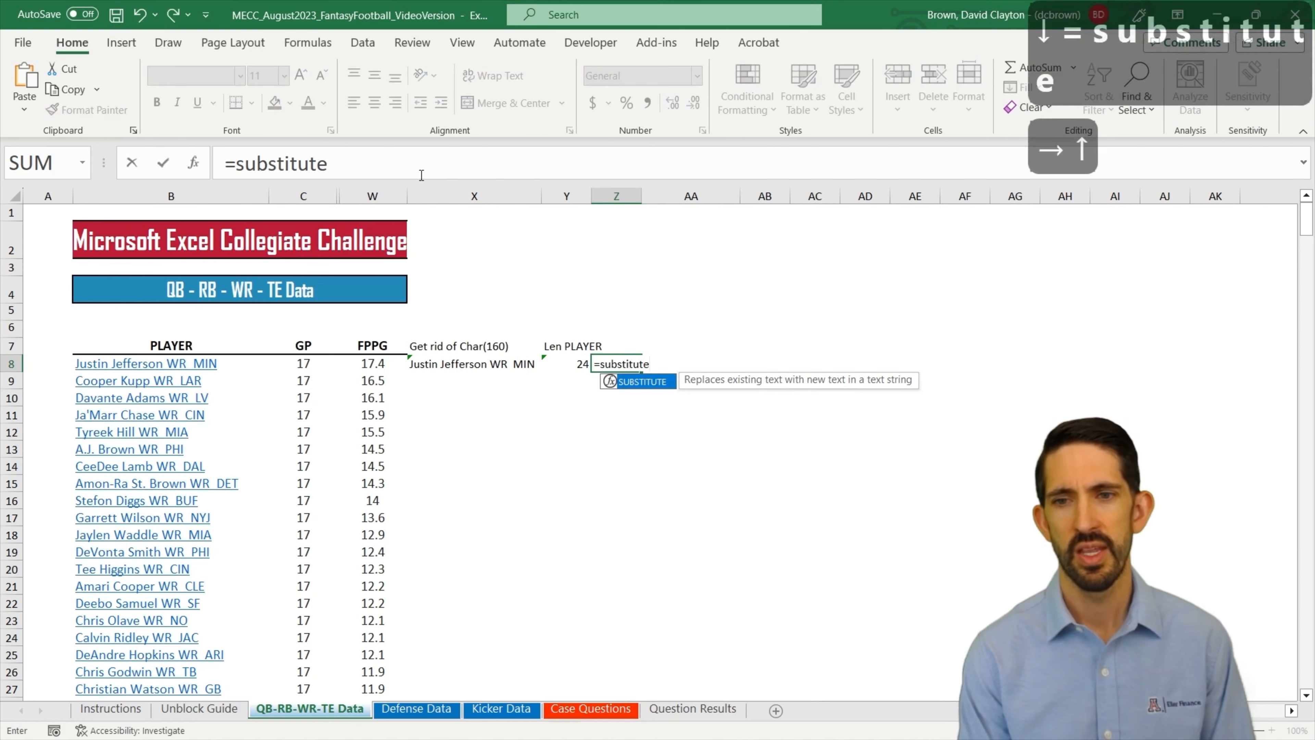
pyautogui.press('Left')
pyautogui.press('Left')
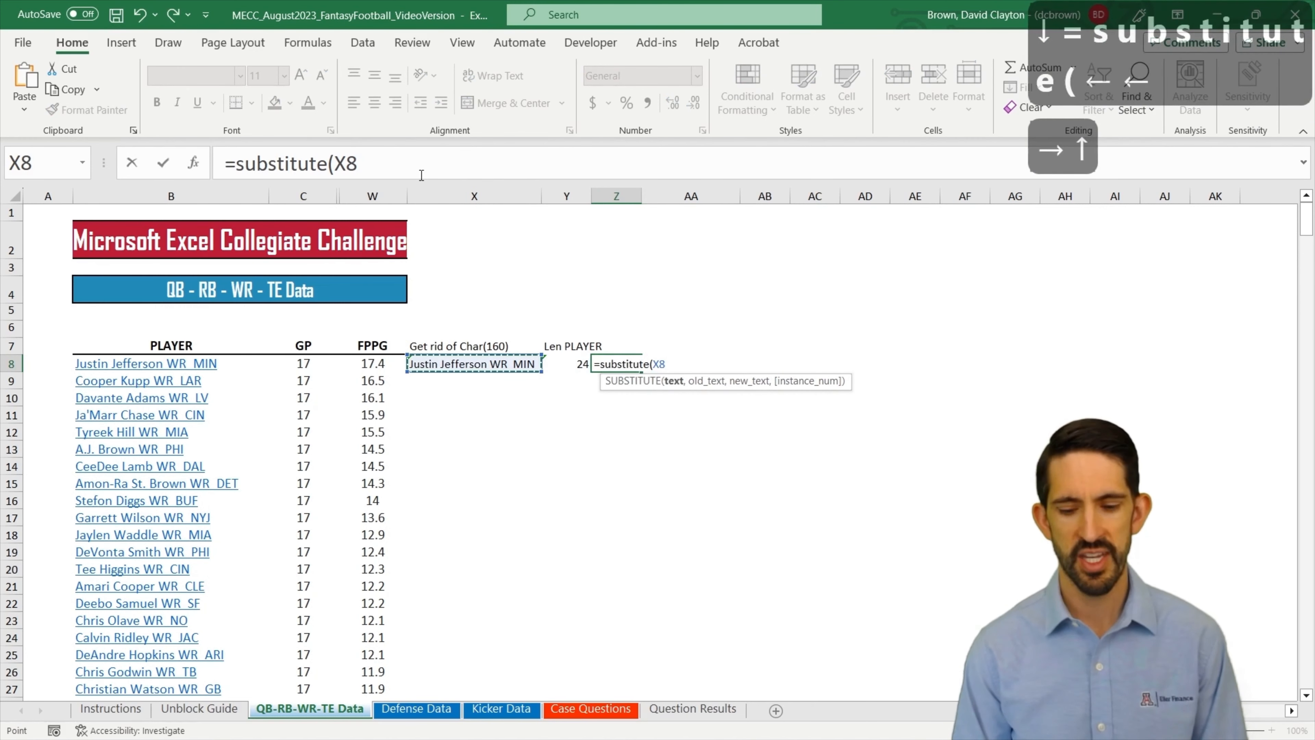
pyautogui.write('," ",""')
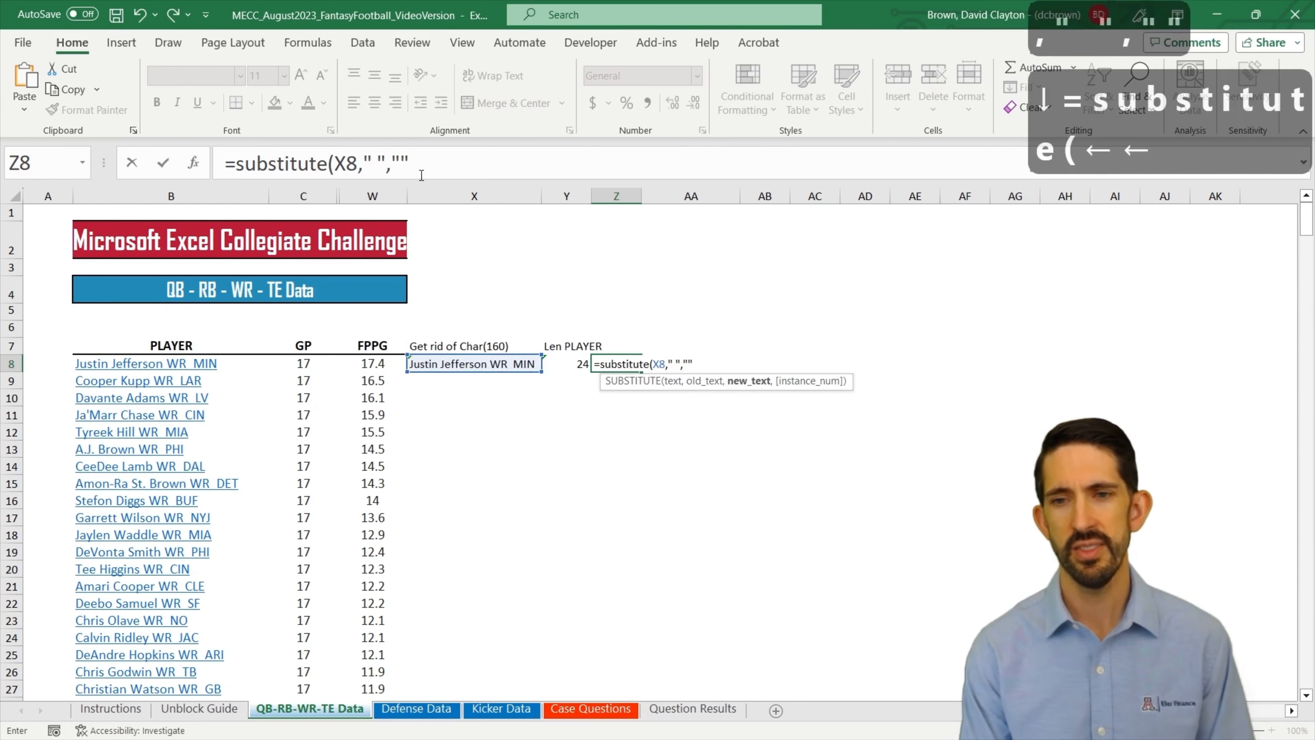
pyautogui.write(')')
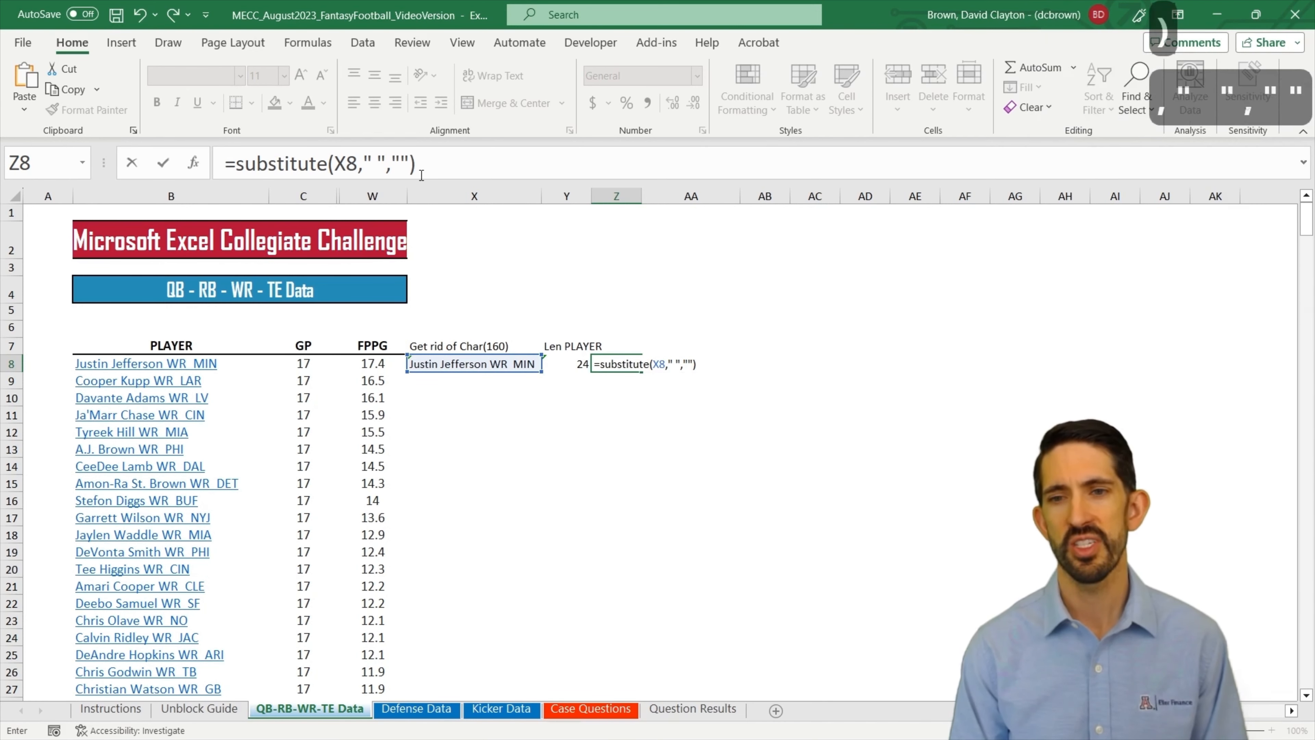
pyautogui.press('Return')
pyautogui.press('Up')
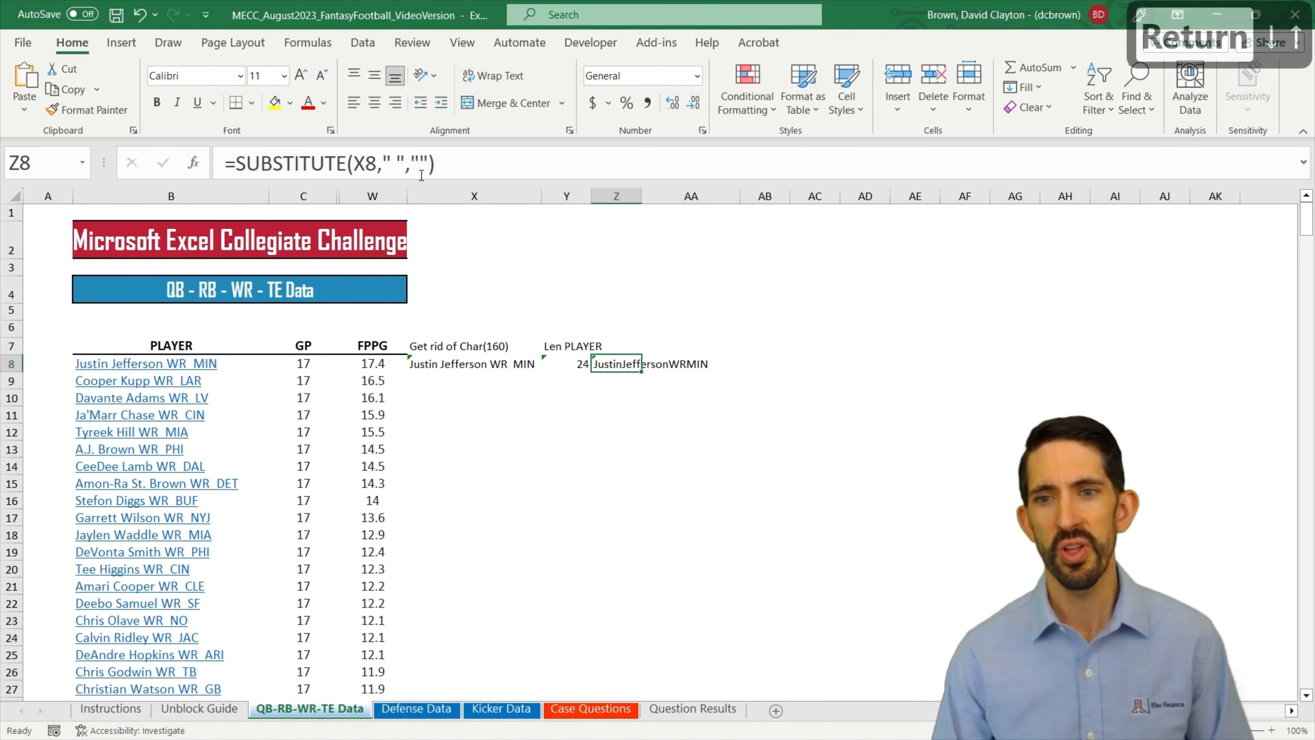
# Step: Wrap the formula in Z8 in LEN so it reads =LEN(SUBSTITUTE(X8," ",""))
pyautogui.click(239, 166)
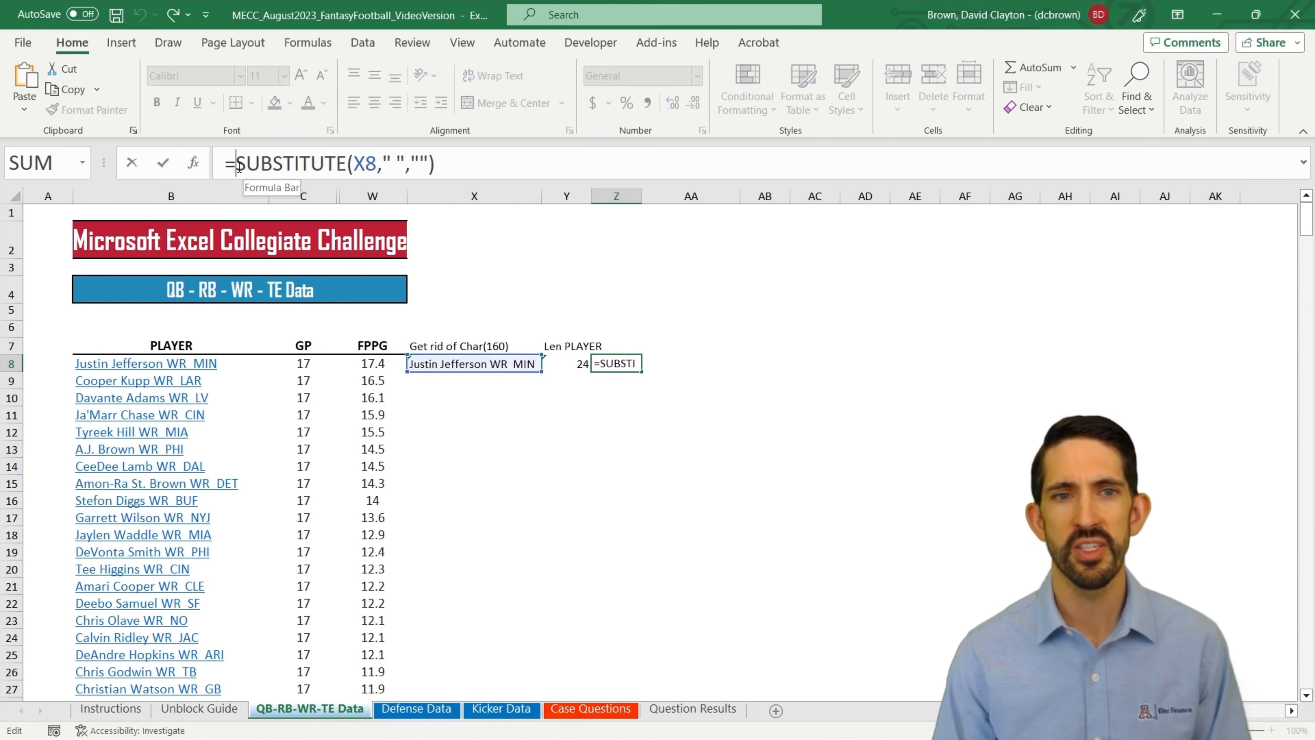
pyautogui.write('len(')
pyautogui.press('End')
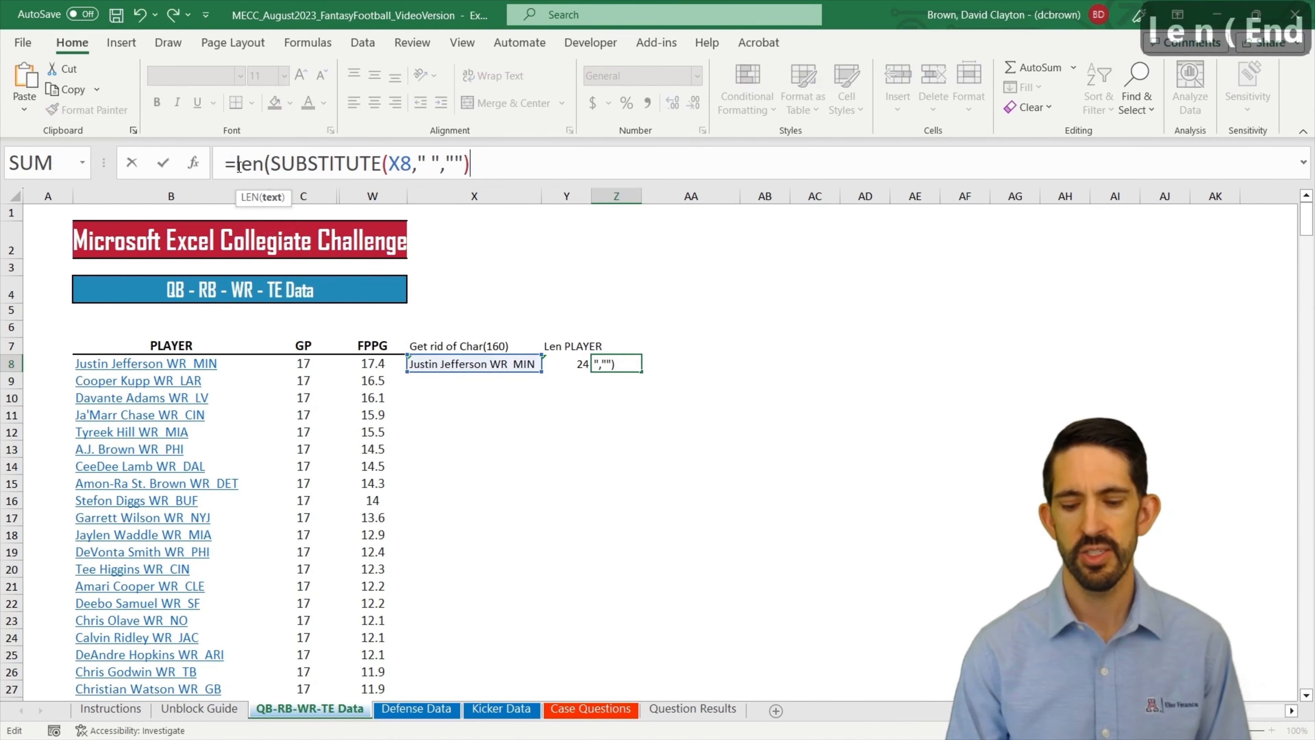
pyautogui.write(')')
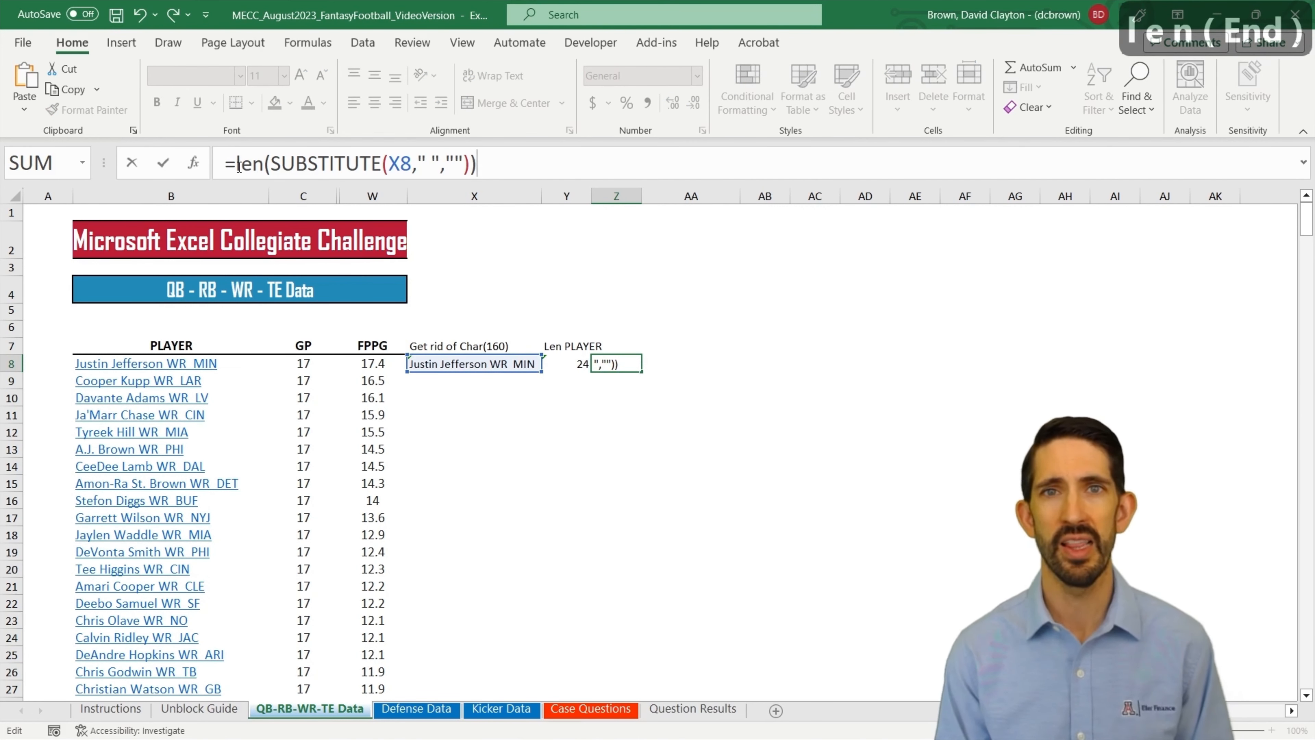
pyautogui.press('Return')
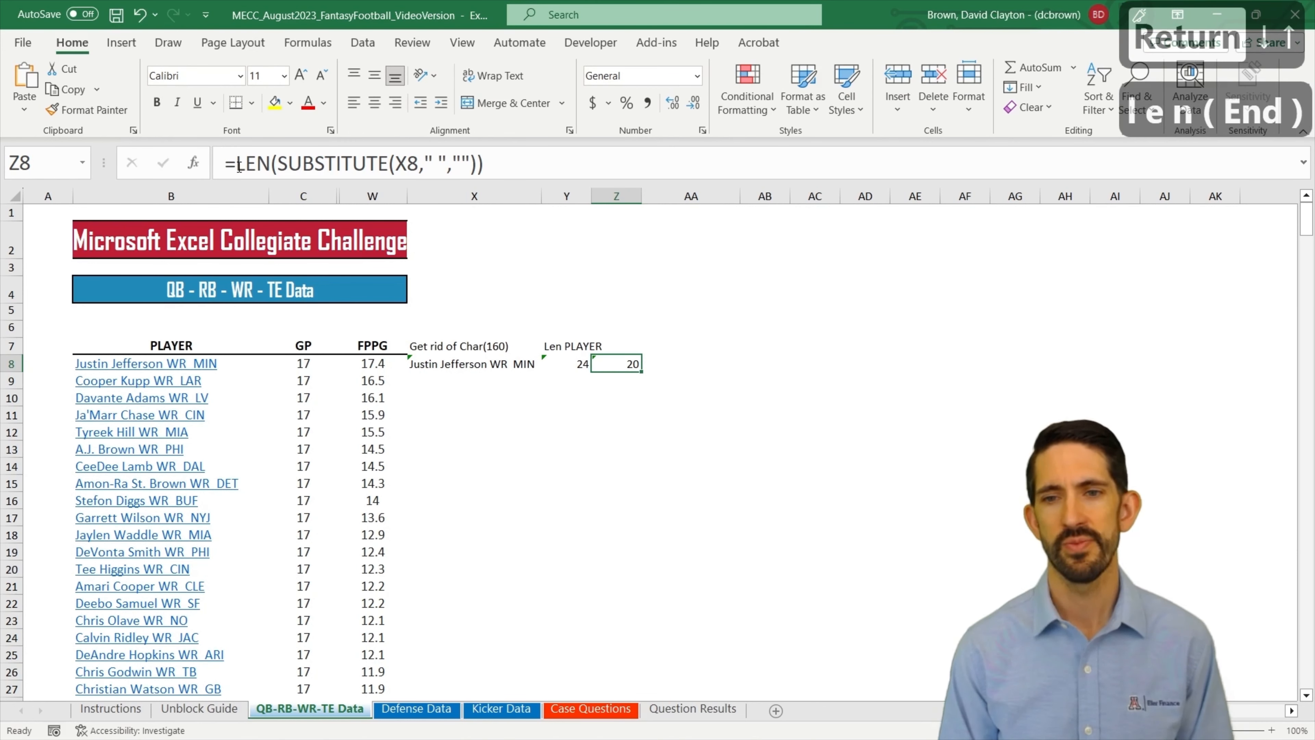
# Step: Enter the header "Len w/o spaces" in cell Z7
pyautogui.press('Up')
pyautogui.write('Wit')
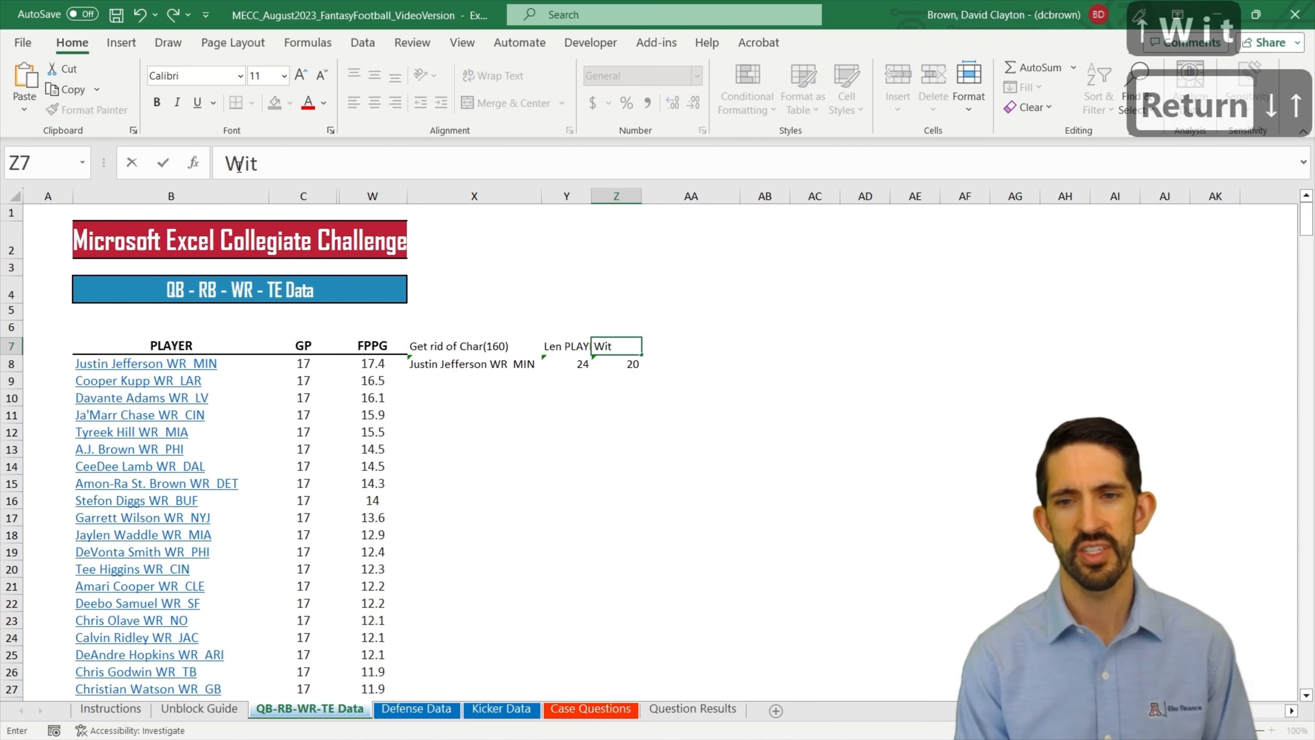
pyautogui.press('BackSpace')
pyautogui.press('BackSpace')
pyautogui.press('BackSpace')
pyautogui.press('BackSpace')
pyautogui.write('Len w/p')
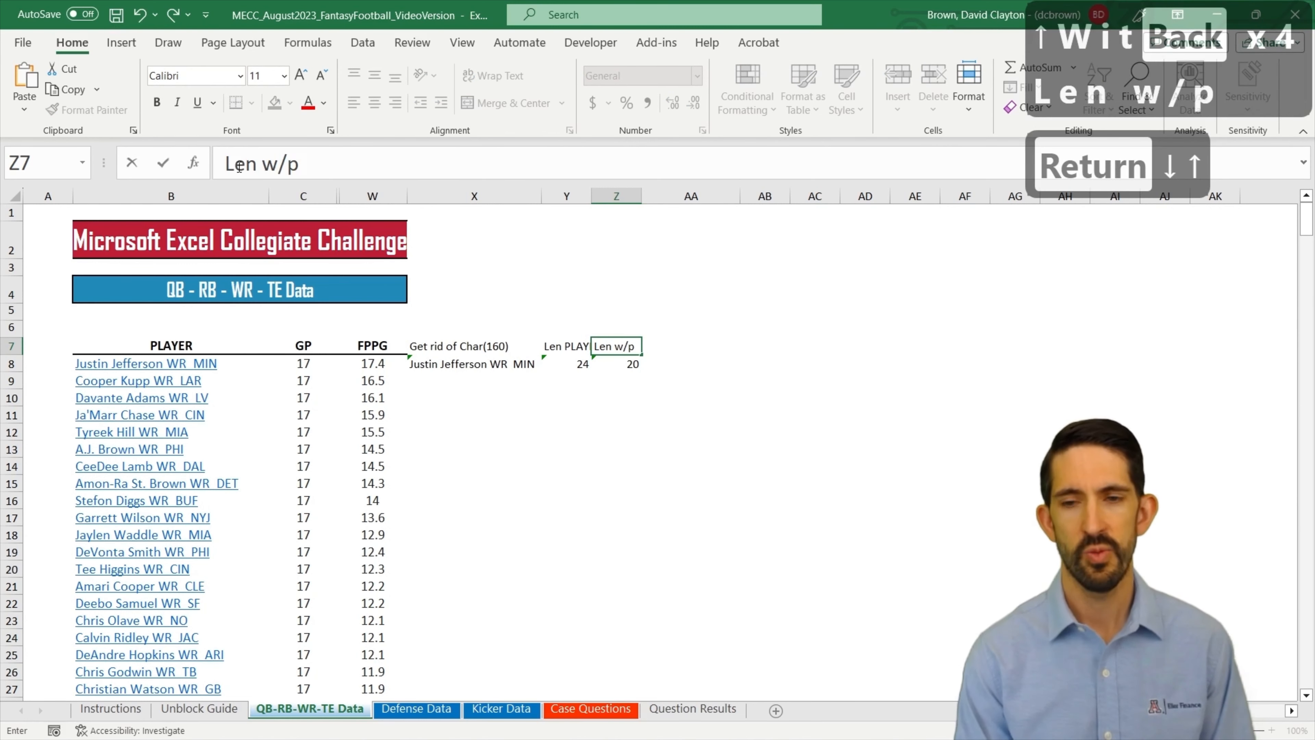
pyautogui.press('BackSpace')
pyautogui.write('o spaces')
pyautogui.press('Return')
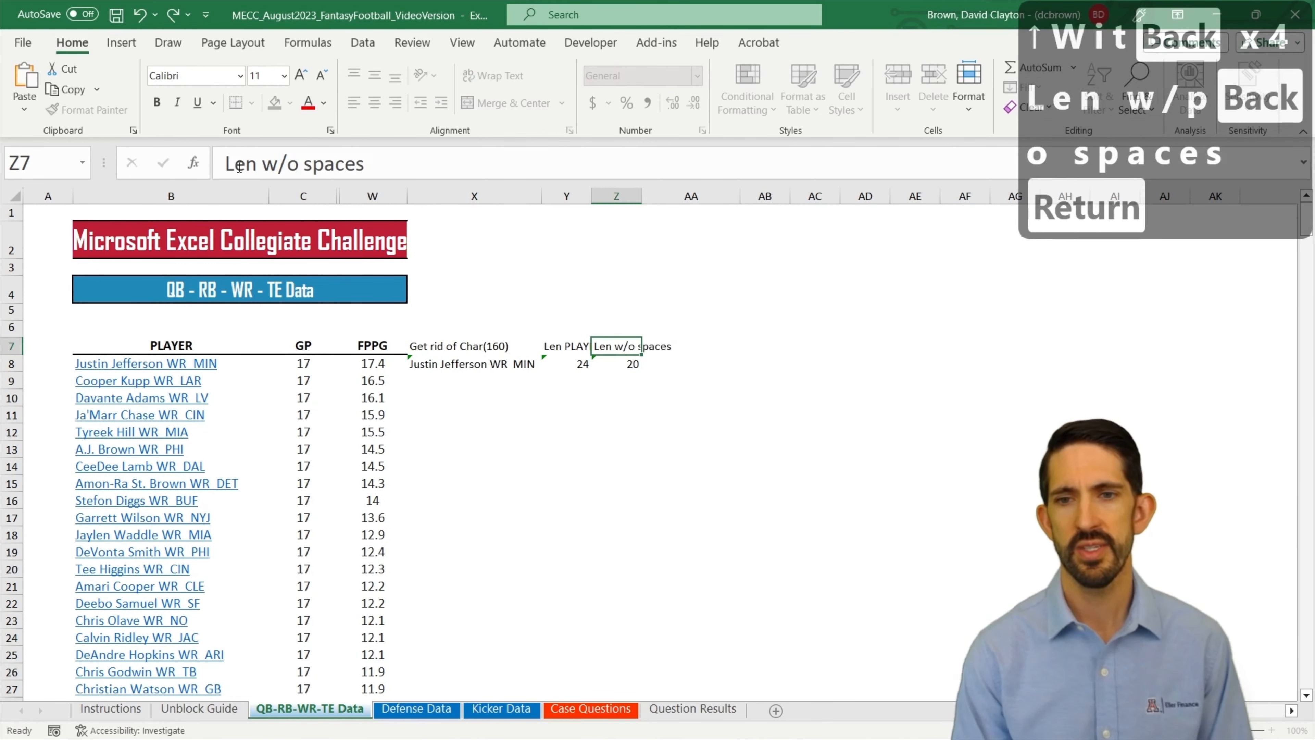
# Step: AutoFit columns Y and Z to their row 7 headers
pyautogui.hotkey('alt', 'h')
pyautogui.press('o')
pyautogui.press('i')
pyautogui.press('Left')
pyautogui.hotkey('alt', 'h')
pyautogui.press('i')
pyautogui.press('Escape')
pyautogui.hotkey('alt', 'h')
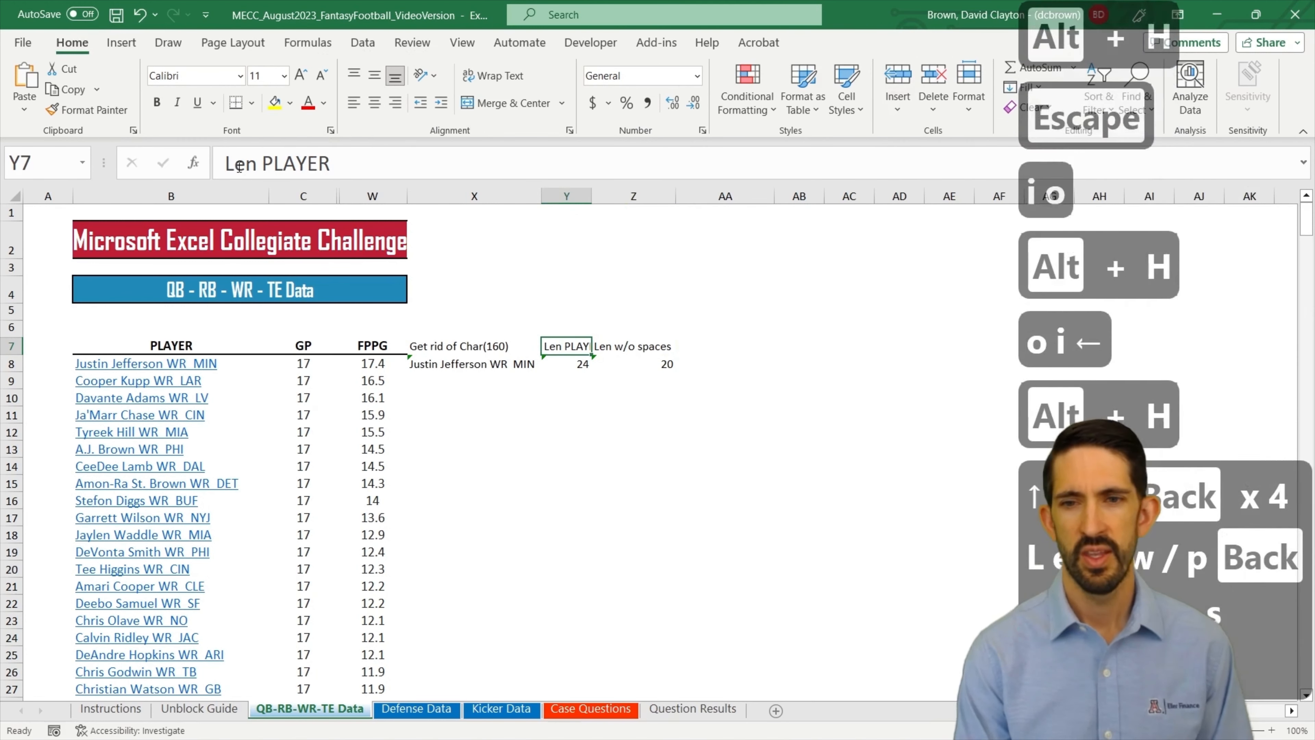
pyautogui.hotkey('alt', 'o')
pyautogui.press('Escape')
pyautogui.press('Escape')
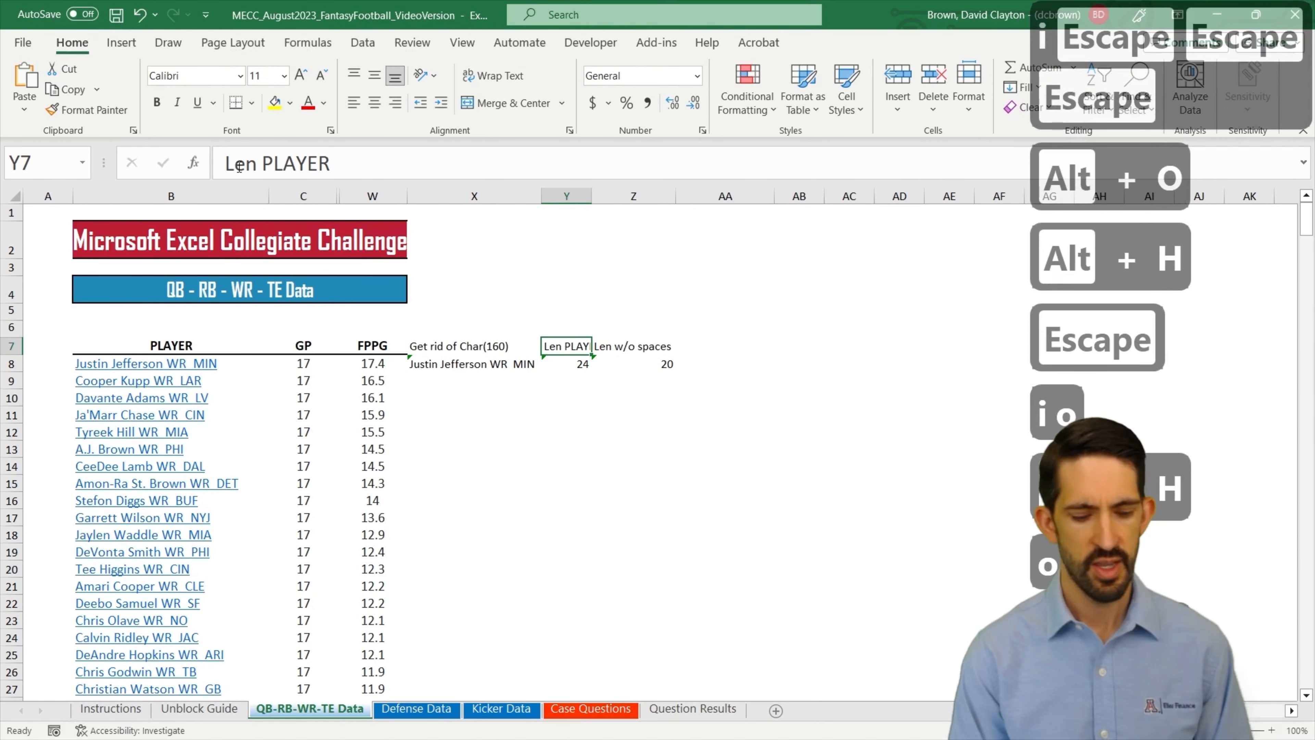
pyautogui.hotkey('alt', 'h')
pyautogui.press('o')
pyautogui.press('i')
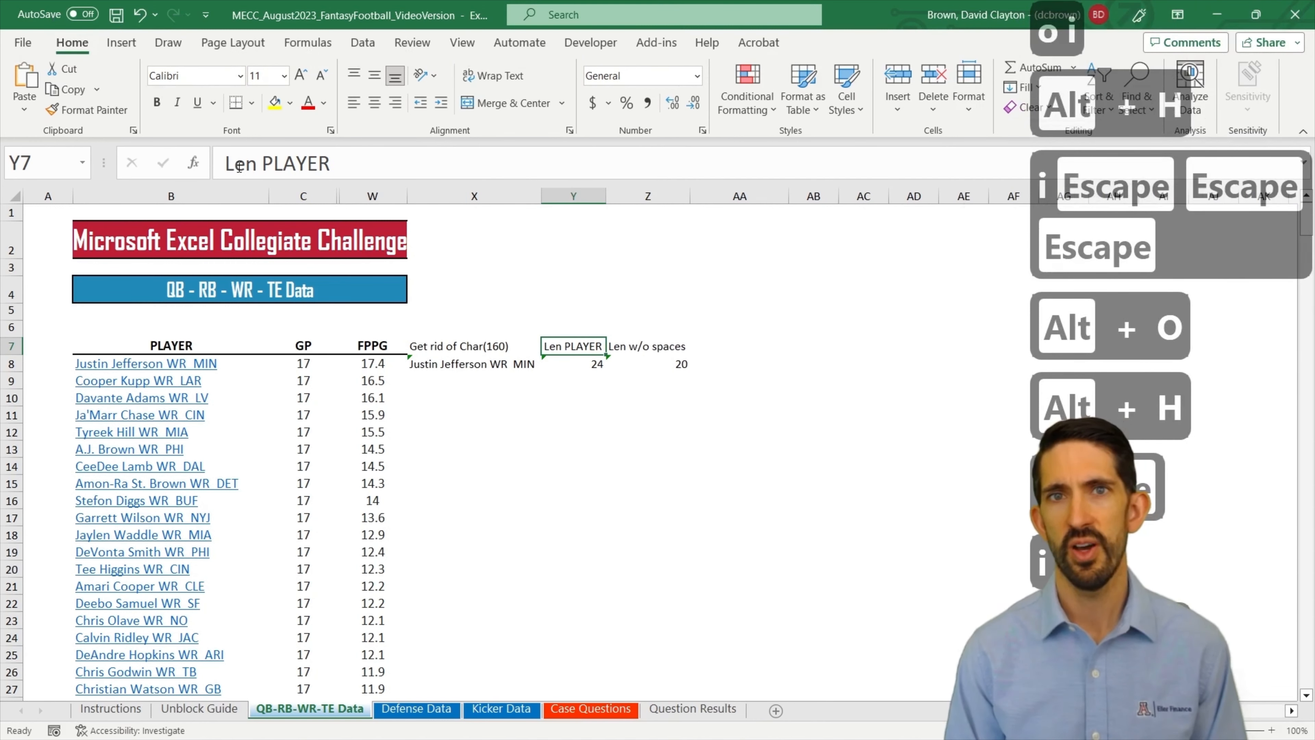
# Step: Enter the header "Num Spaces" in cell AA7
pyautogui.press('Right')
pyautogui.press('Right')
pyautogui.press('Down')
pyautogui.press('Up')
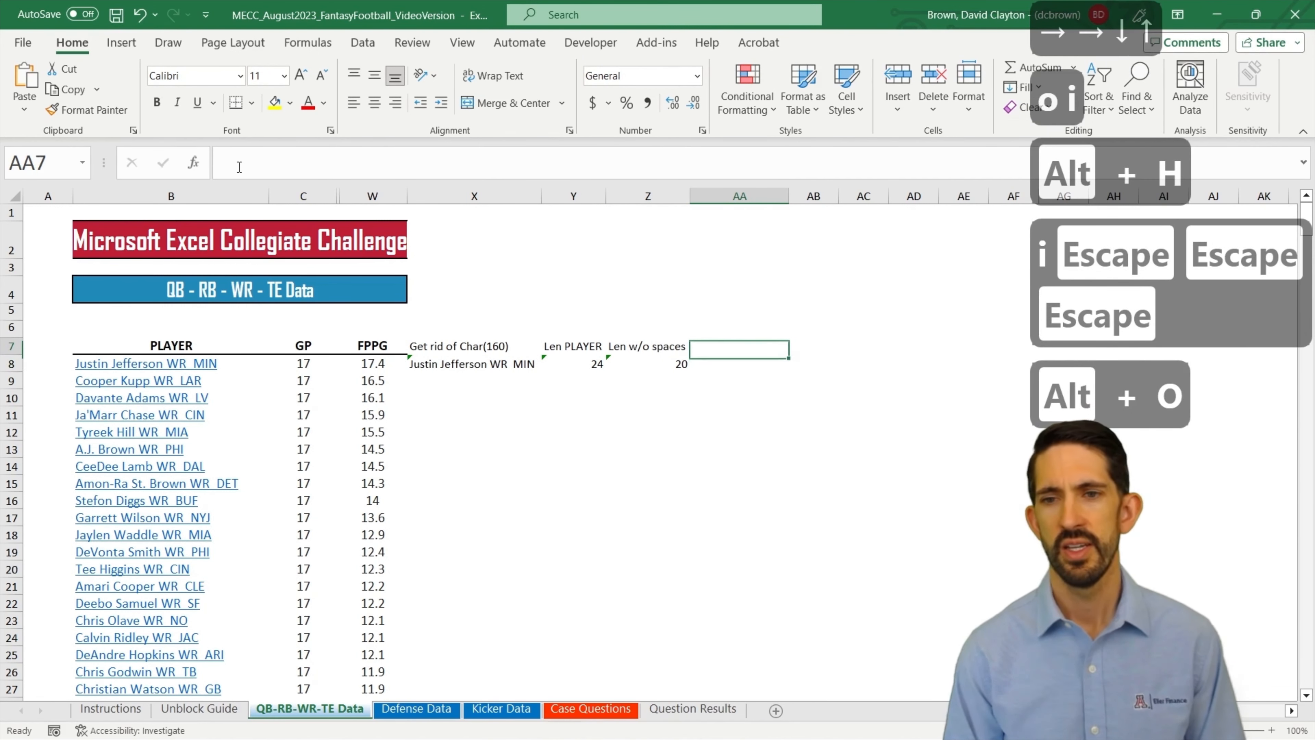
pyautogui.write('Num S')
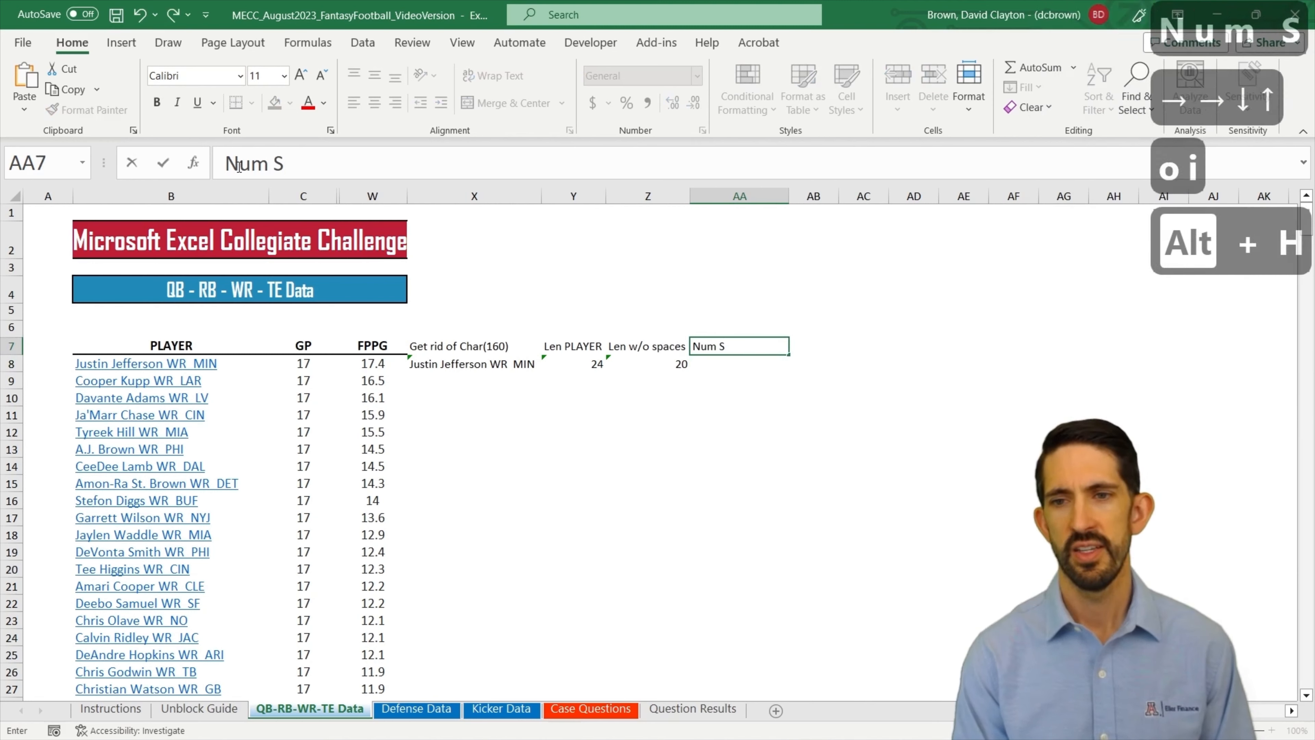
pyautogui.write('paces')
pyautogui.press('Return')
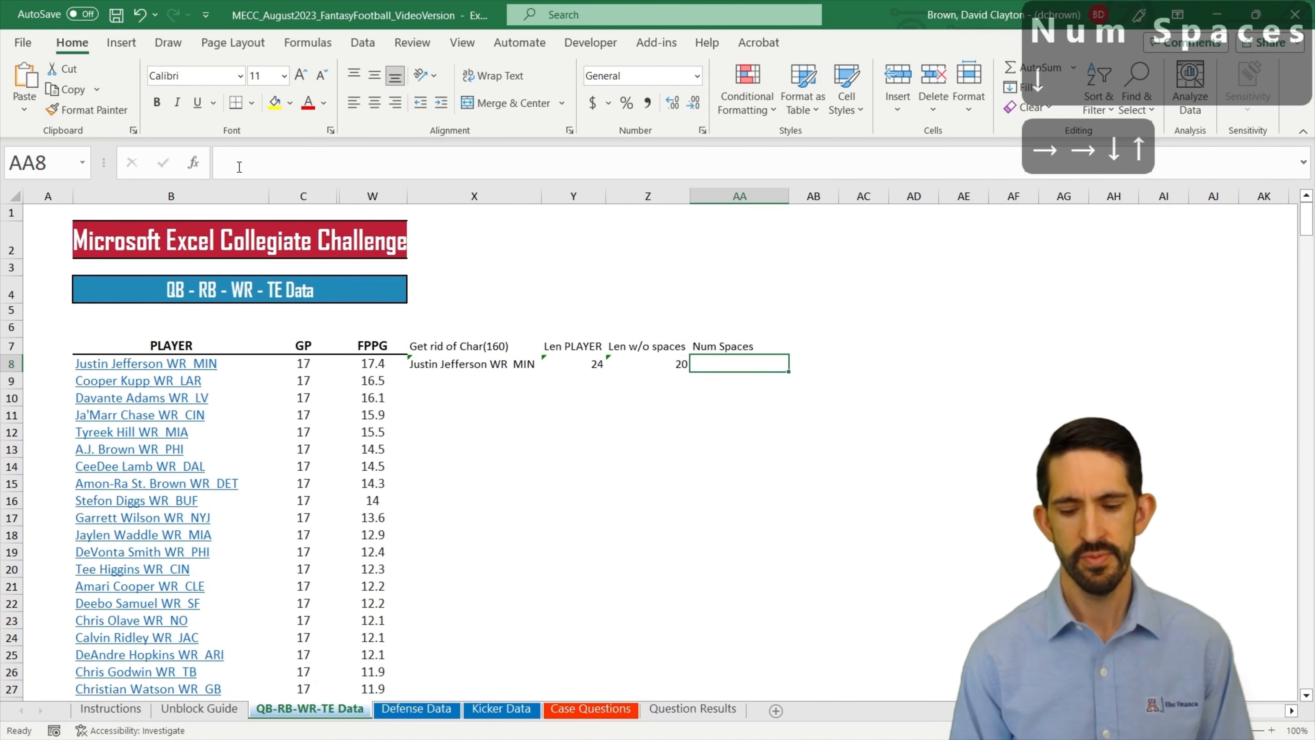
# Step: Enter =Y8-Z8 in cell AA8 to count the spaces in the first player entry and AutoFit column AA to it
pyautogui.write('=')
pyautogui.press('Left')
pyautogui.press('Left')
pyautogui.write('-')
pyautogui.press('Left')
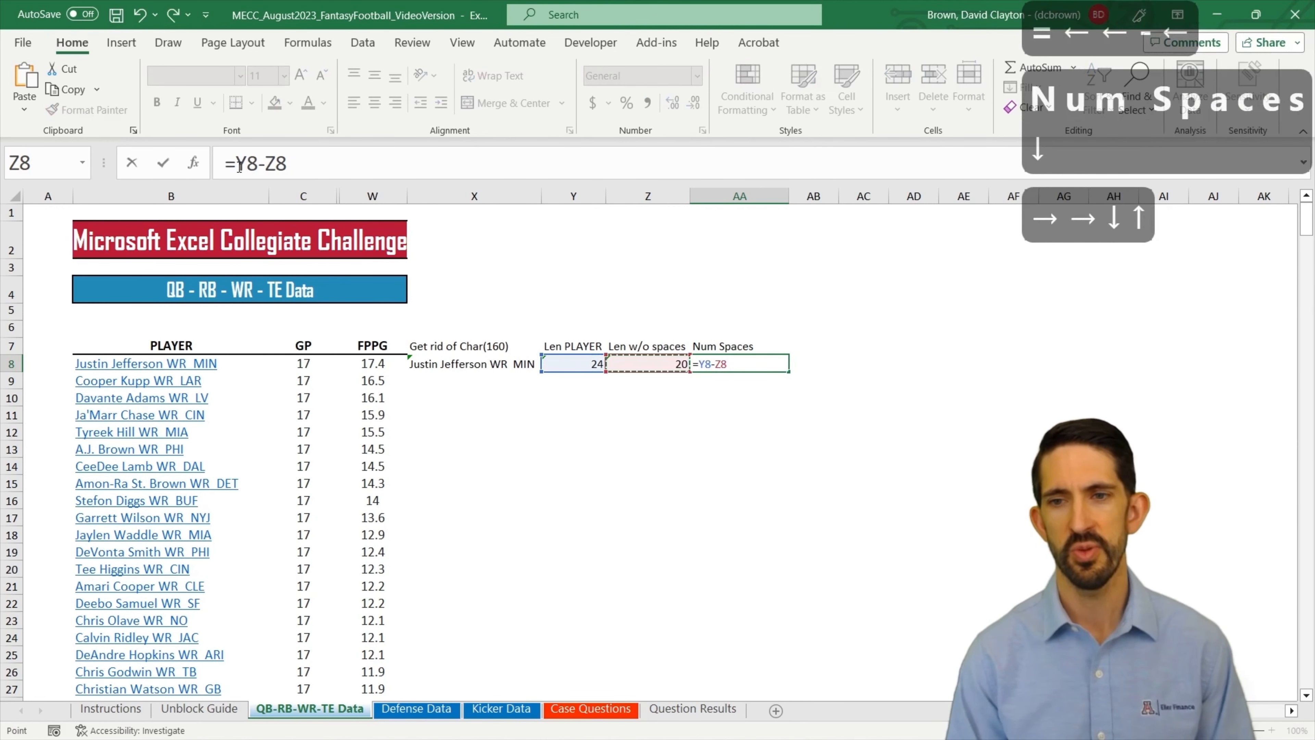
pyautogui.press('Return')
pyautogui.hotkey('alt', 'h')
pyautogui.press('o')
pyautogui.press('i')
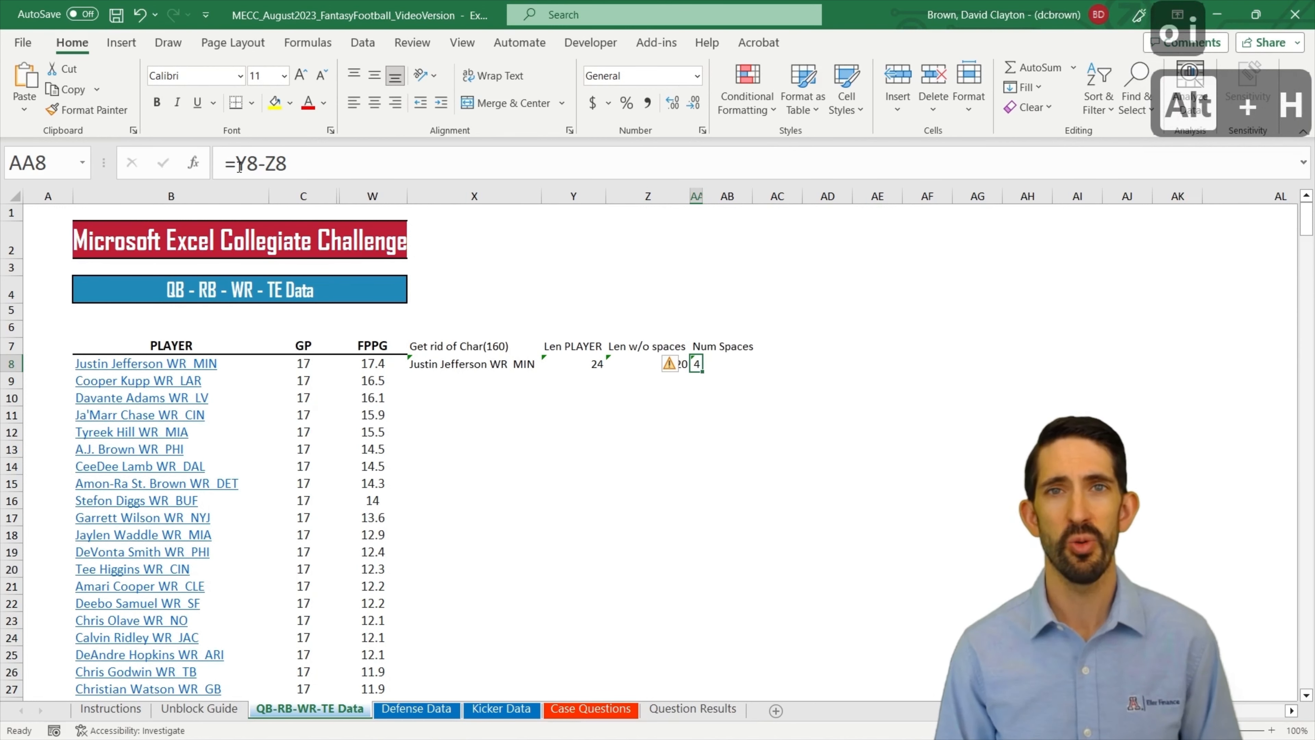
# Step: Fill the formulas in X8:AA8 down through row 379 for all players
pyautogui.press('Left')
pyautogui.press('Left')
pyautogui.press('Left')
pyautogui.press('Left')
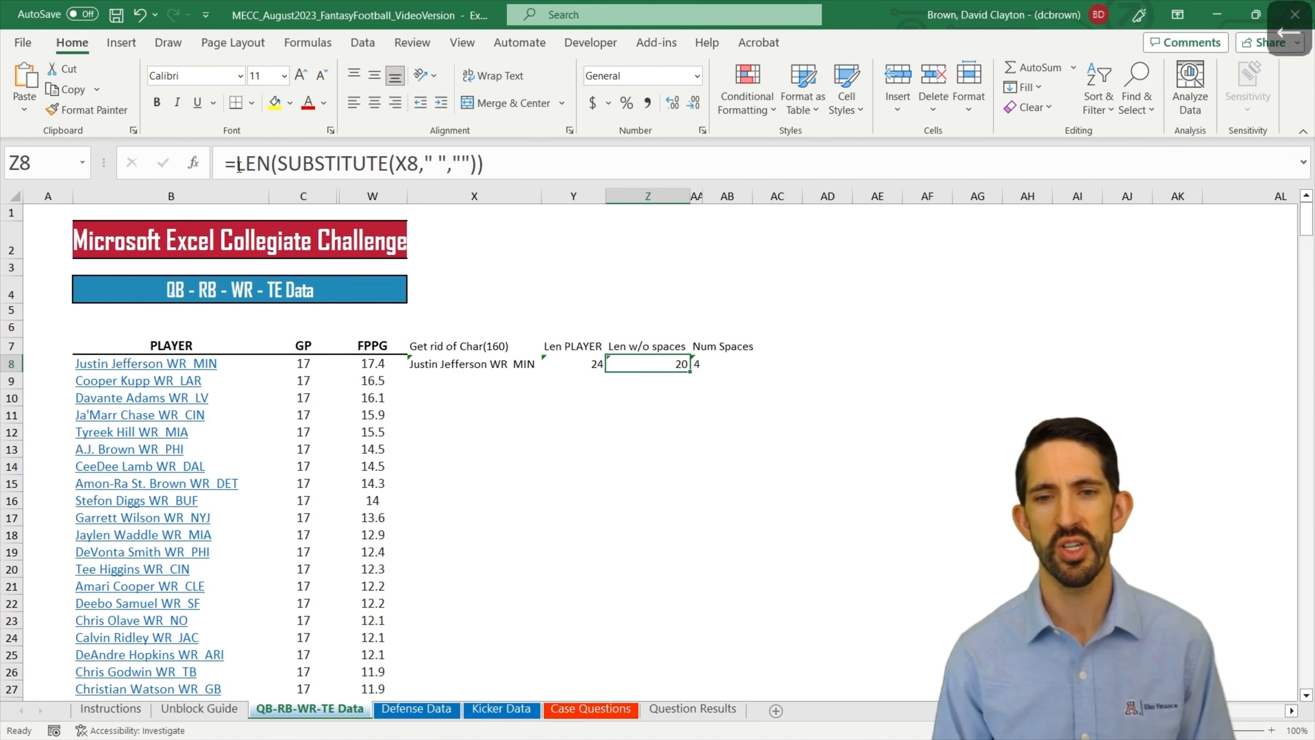
pyautogui.press('Right')
pyautogui.hotkey('ctrl', 'Down')
pyautogui.hotkey('shift', 'Right')
pyautogui.hotkey('shift', 'Right')
pyautogui.hotkey('shift', 'Right')
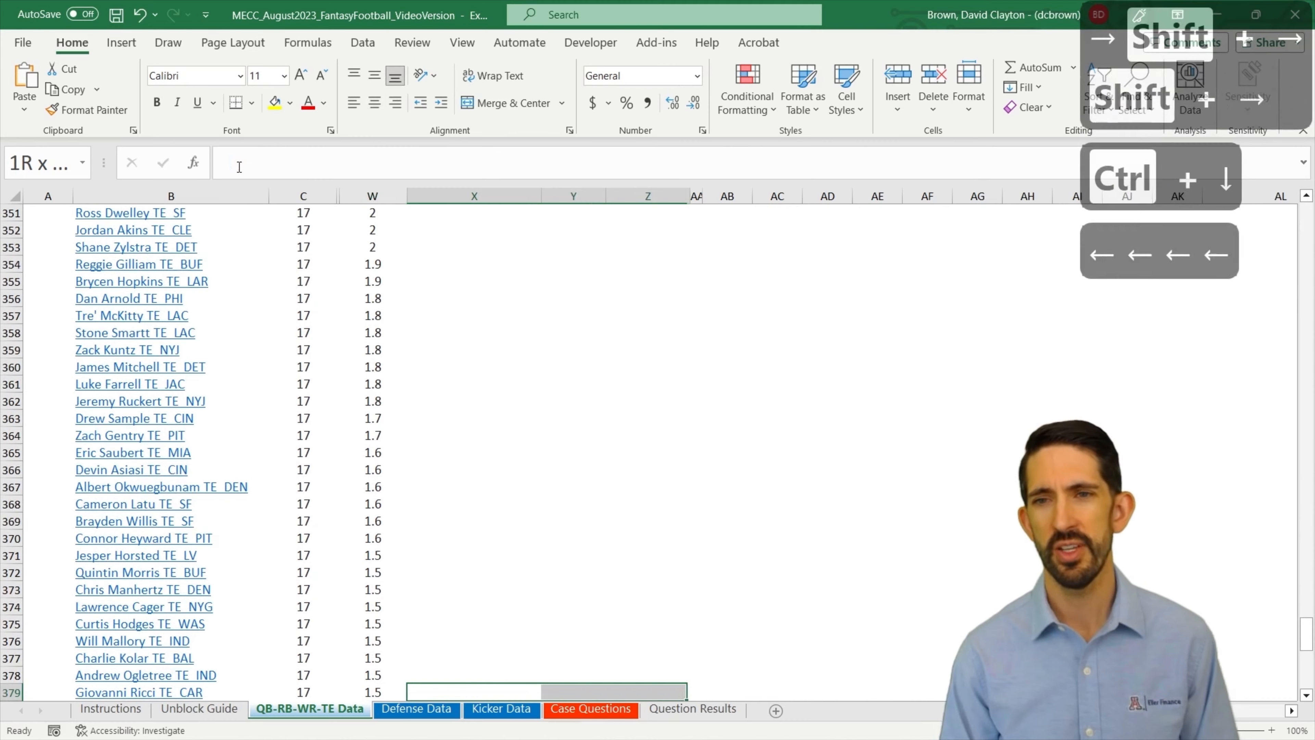
pyautogui.hotkey('ctrl', 'shift', 'Up')
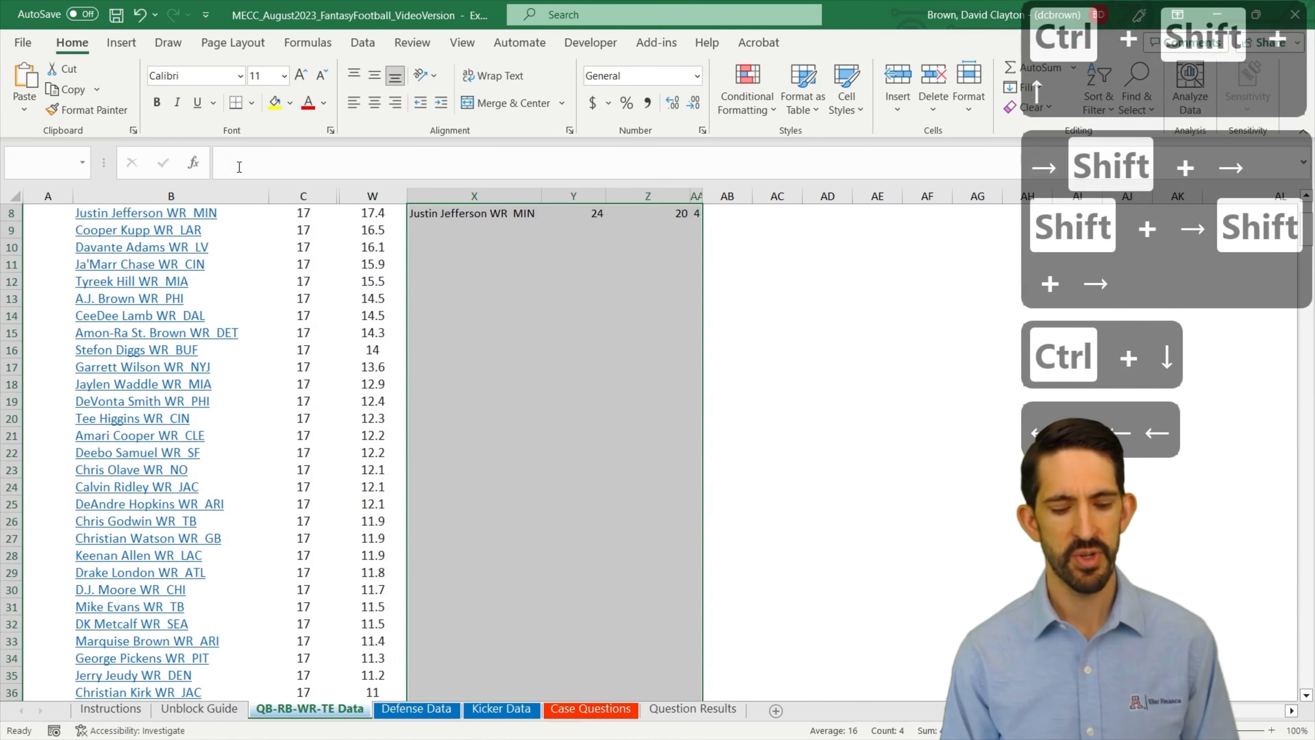
pyautogui.hotkey('ctrl', 'd')
pyautogui.hotkey('ctrl', 'Up')
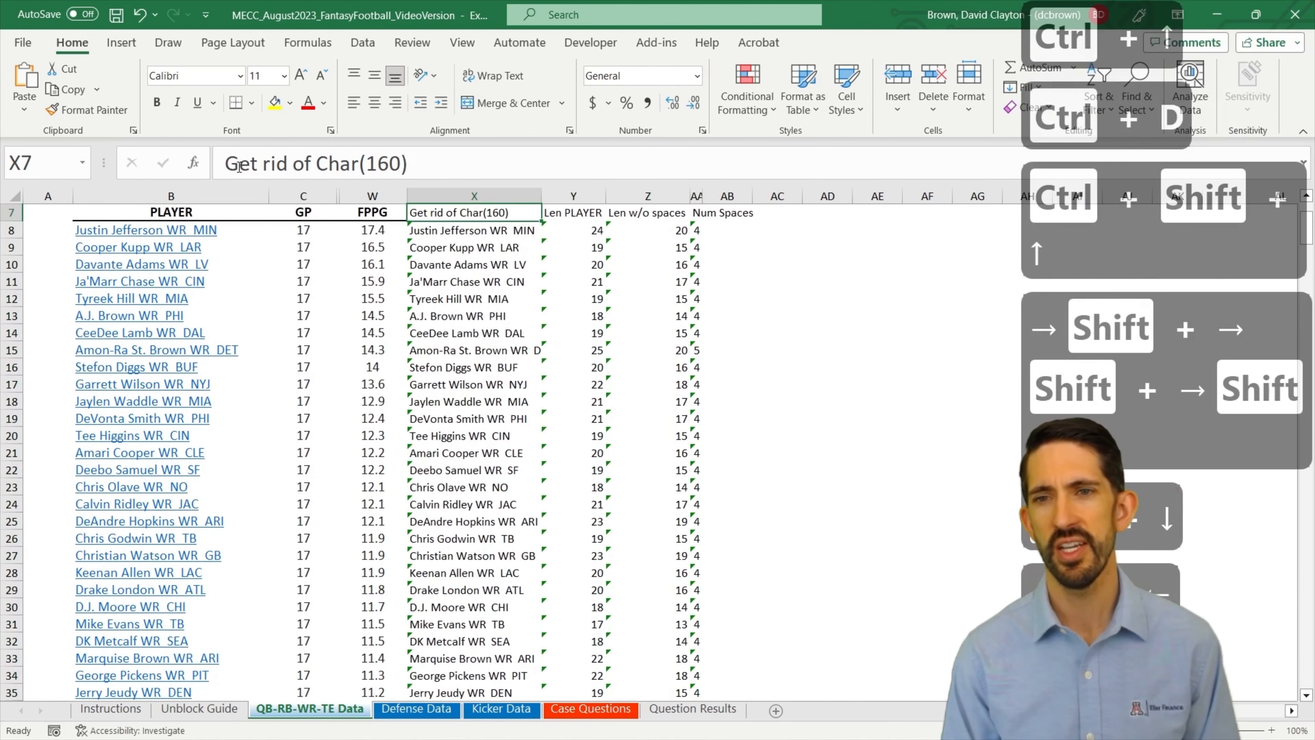
# Step: Enter =SUM(AA8:AA379) in cell AA6 to total the spaces across all player entries
pyautogui.press('Right')
pyautogui.press('Up')
pyautogui.press('Up')
pyautogui.press('Right')
pyautogui.press('Down')
pyautogui.press('Right')
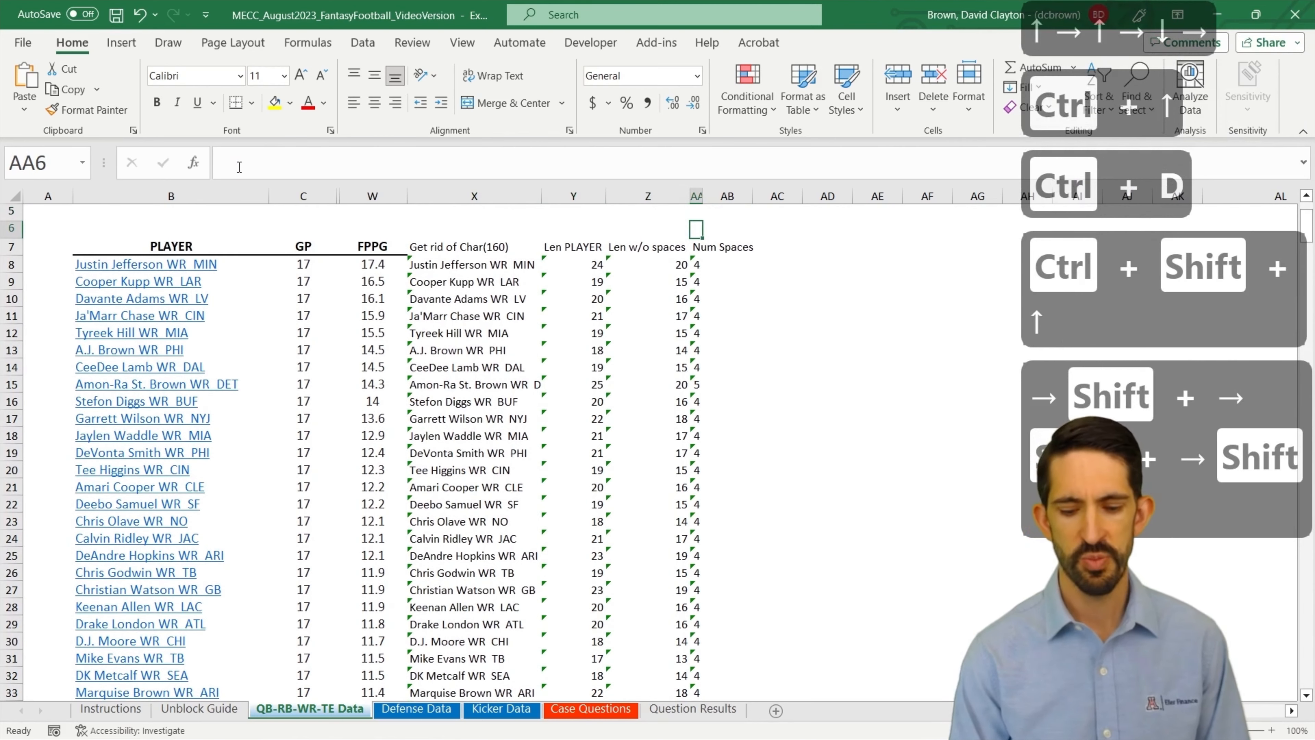
pyautogui.write('=sum(')
pyautogui.press('Down')
pyautogui.press('Down')
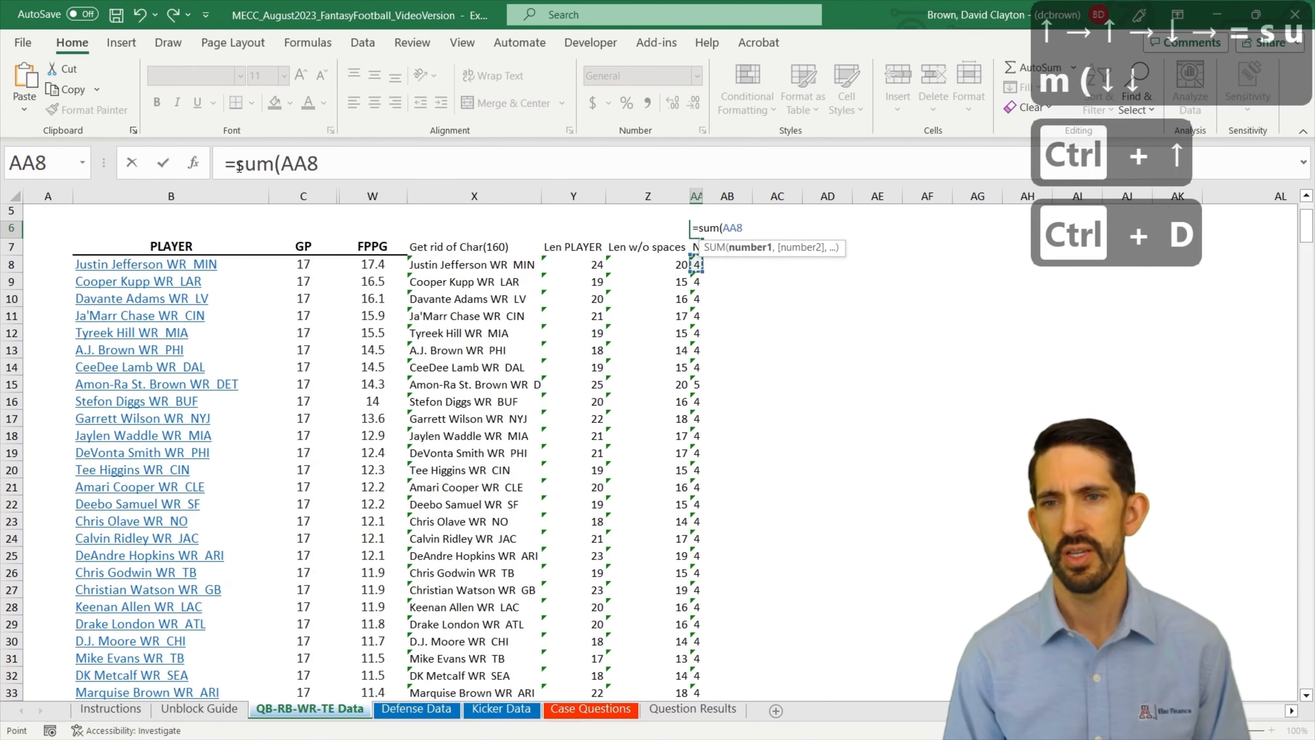
pyautogui.hotkey('ctrl', 'shift', 'Down')
pyautogui.press('Return')
pyautogui.press('Up')
pyautogui.press('Up')
pyautogui.press('Up')
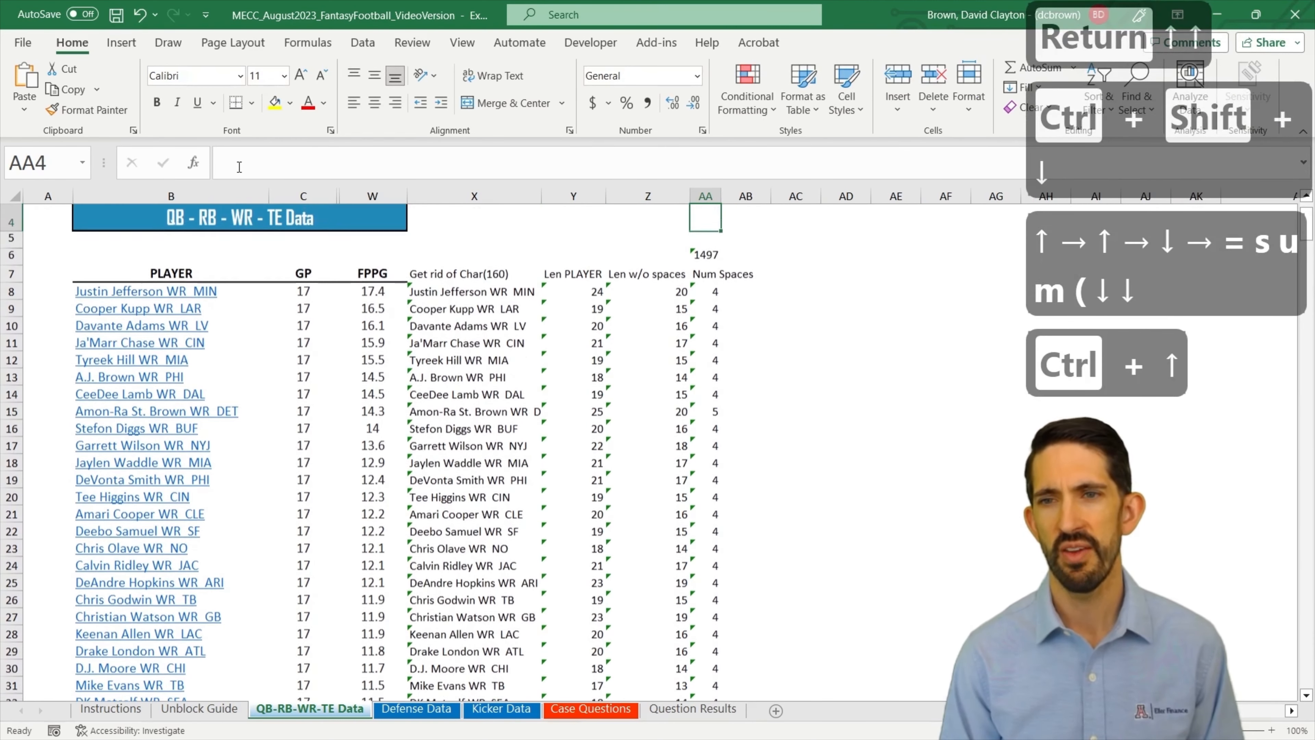
pyautogui.press('Down')
pyautogui.press('Down')
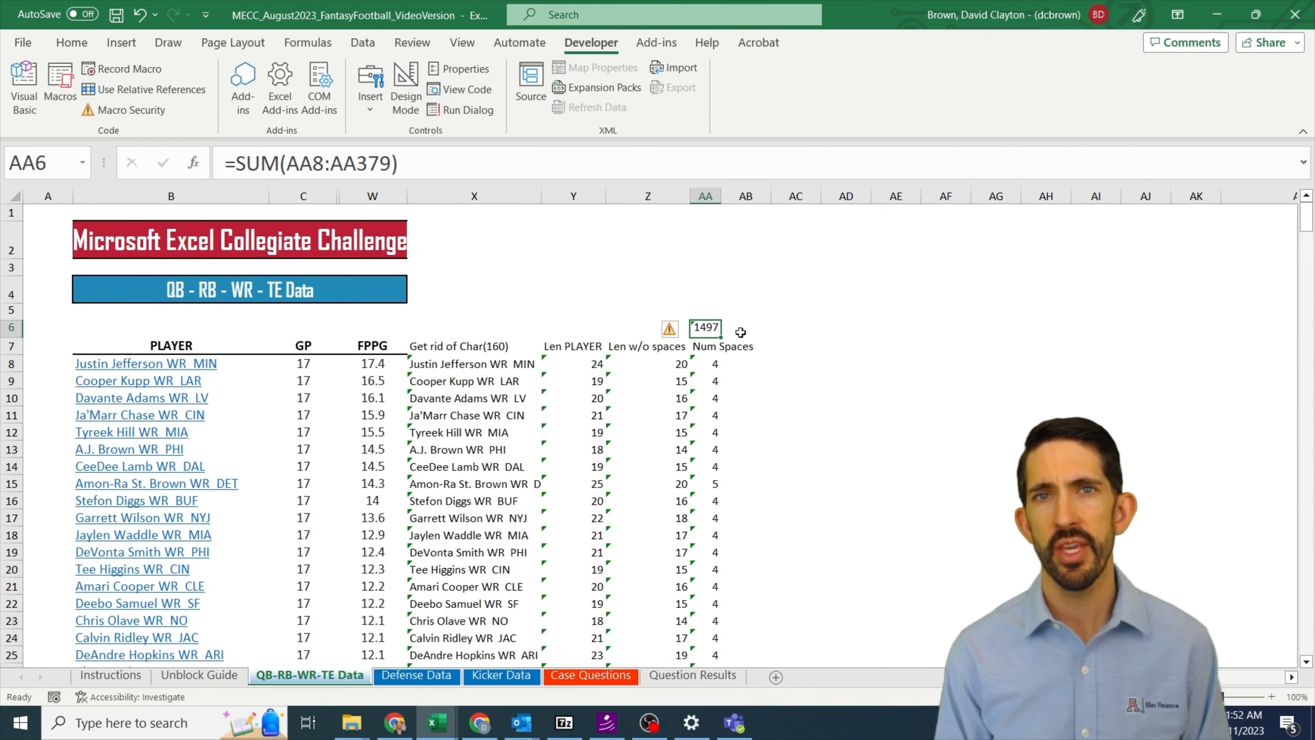
# Step: Paste the spaces total from AA6 as a link into answer cell I22 for question 1 on the Case Questions sheet
pyautogui.hotkey('ctrl', 'c')
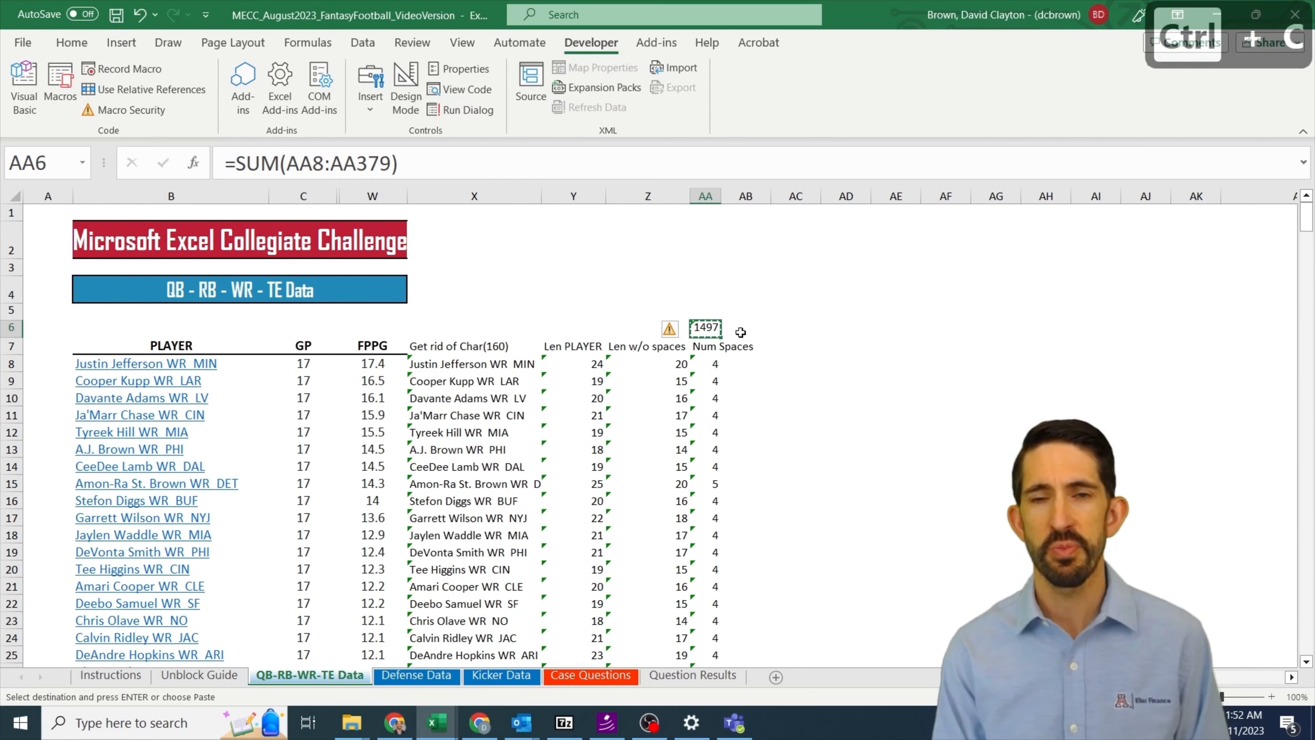
pyautogui.hotkey('ctrl', 'pagedown')
pyautogui.hotkey('ctrl', 'pagedown')
pyautogui.hotkey('ctrl', 'pagedown')
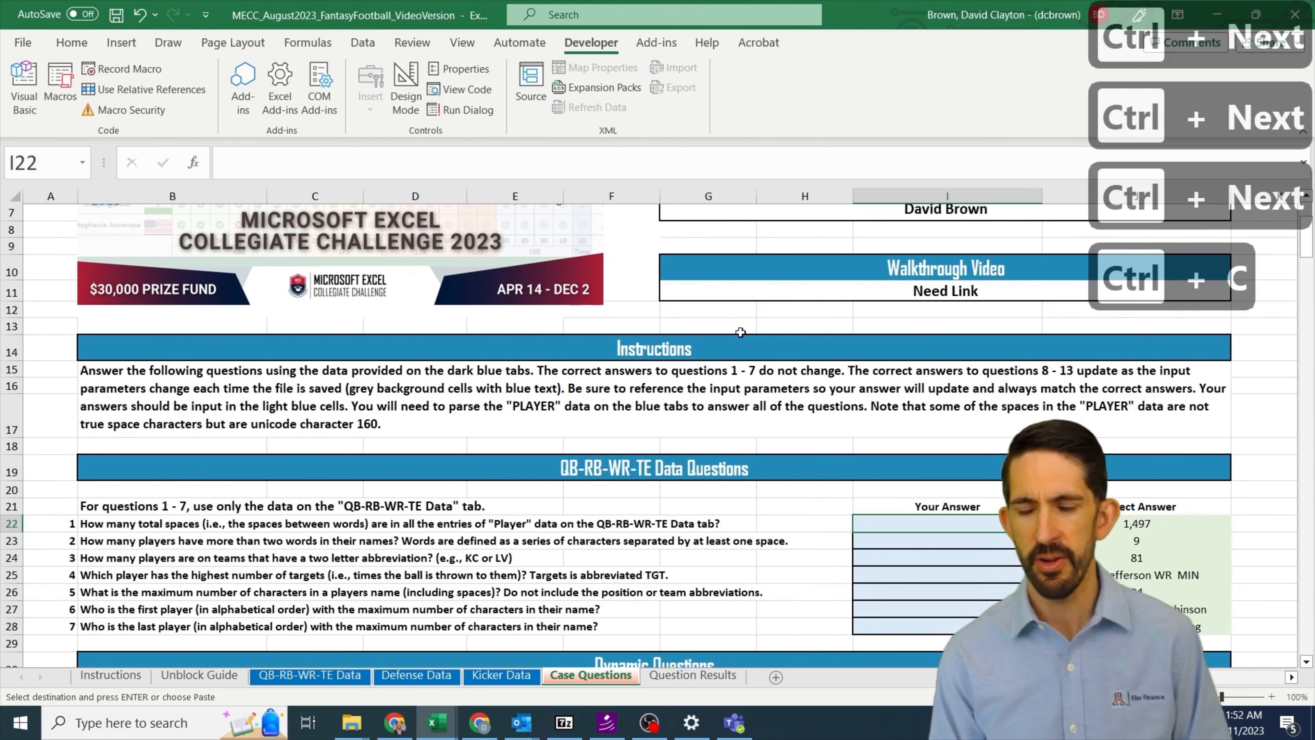
pyautogui.hotkey('alt', 'e')
pyautogui.press('s')
pyautogui.press('l')
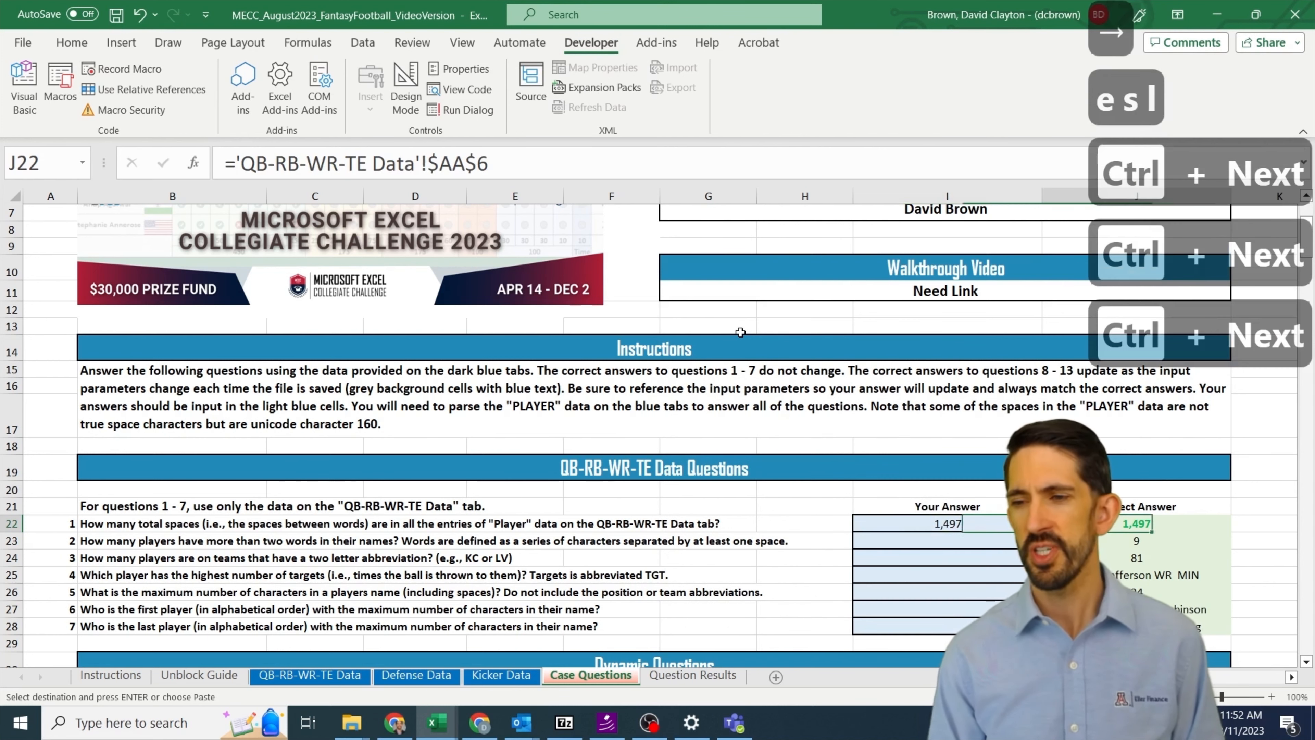
pyautogui.press('Right')
pyautogui.press('Left')
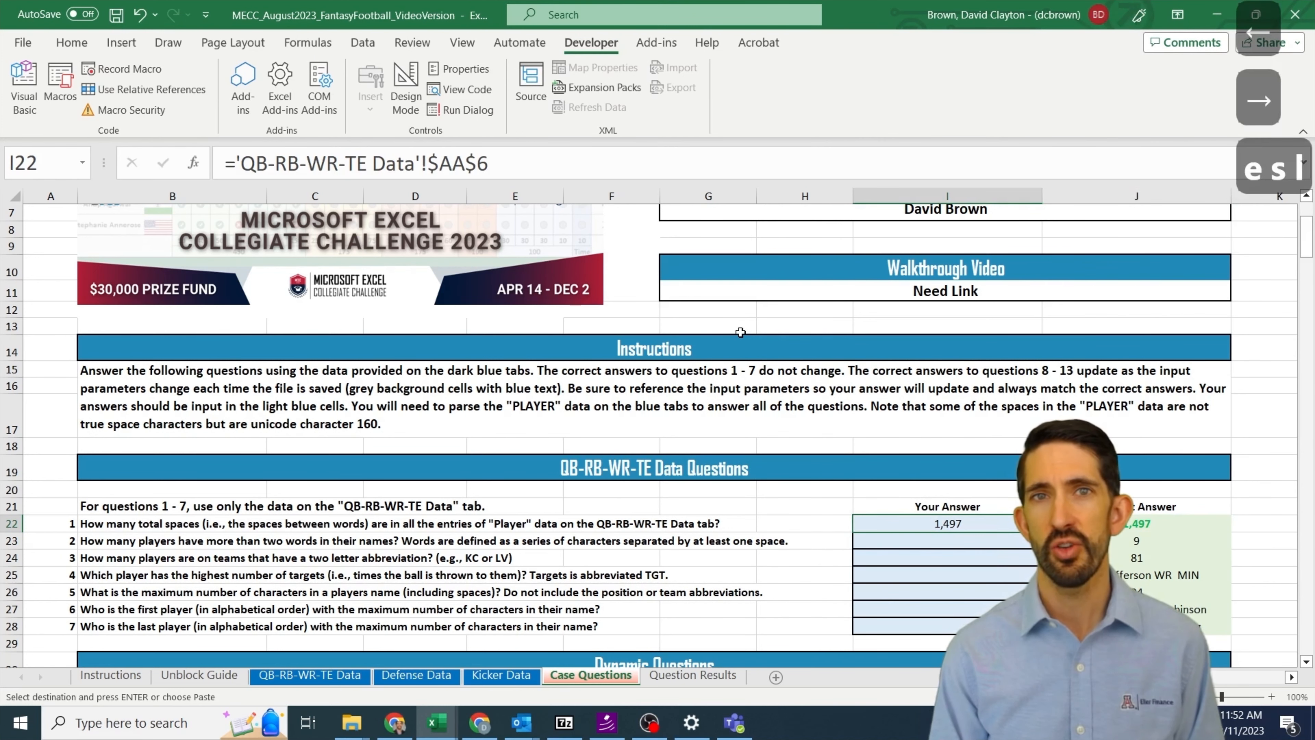
pyautogui.press('Down')
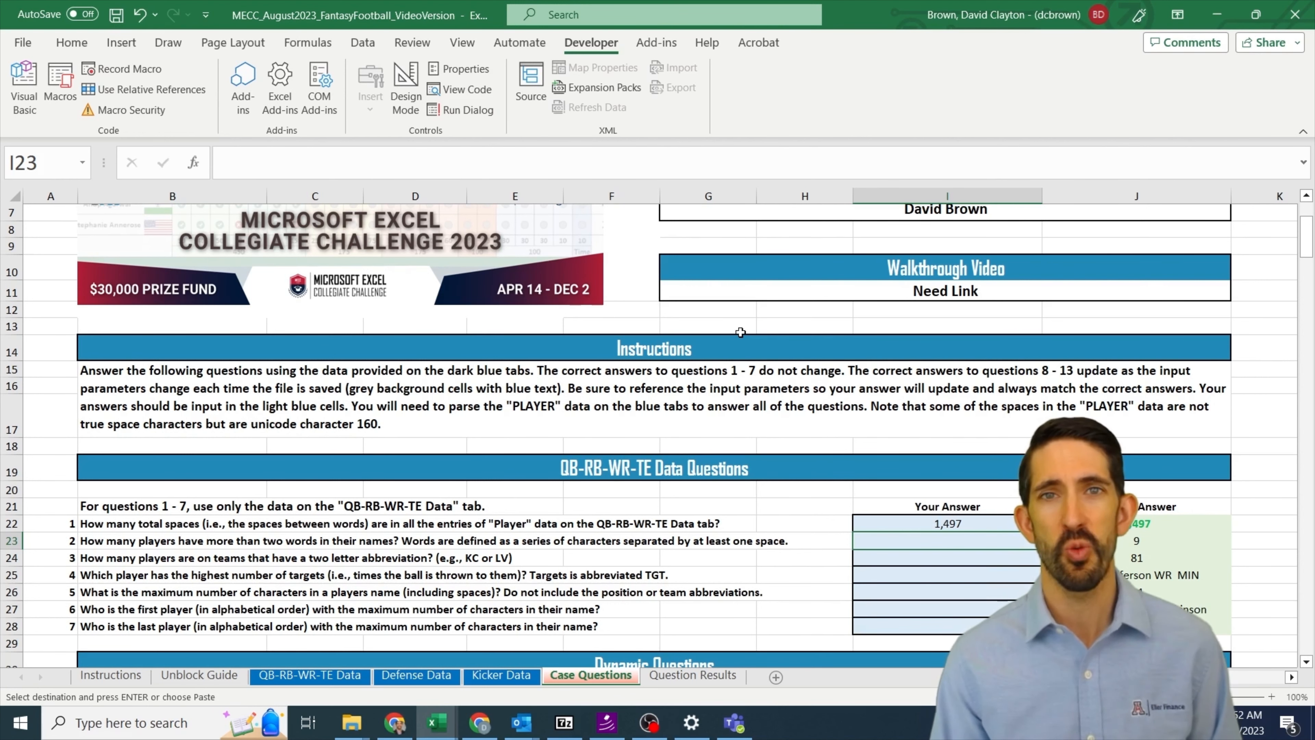
pyautogui.press('Down')
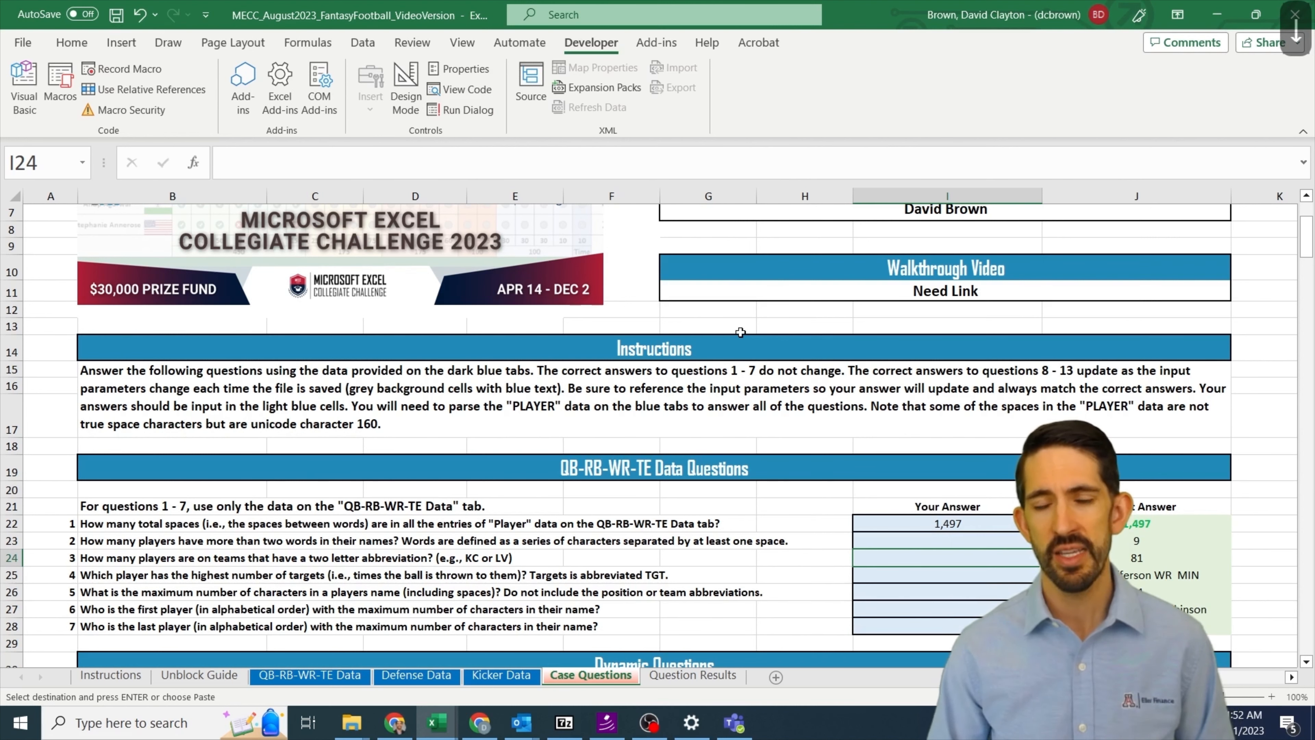
pyautogui.press('Down')
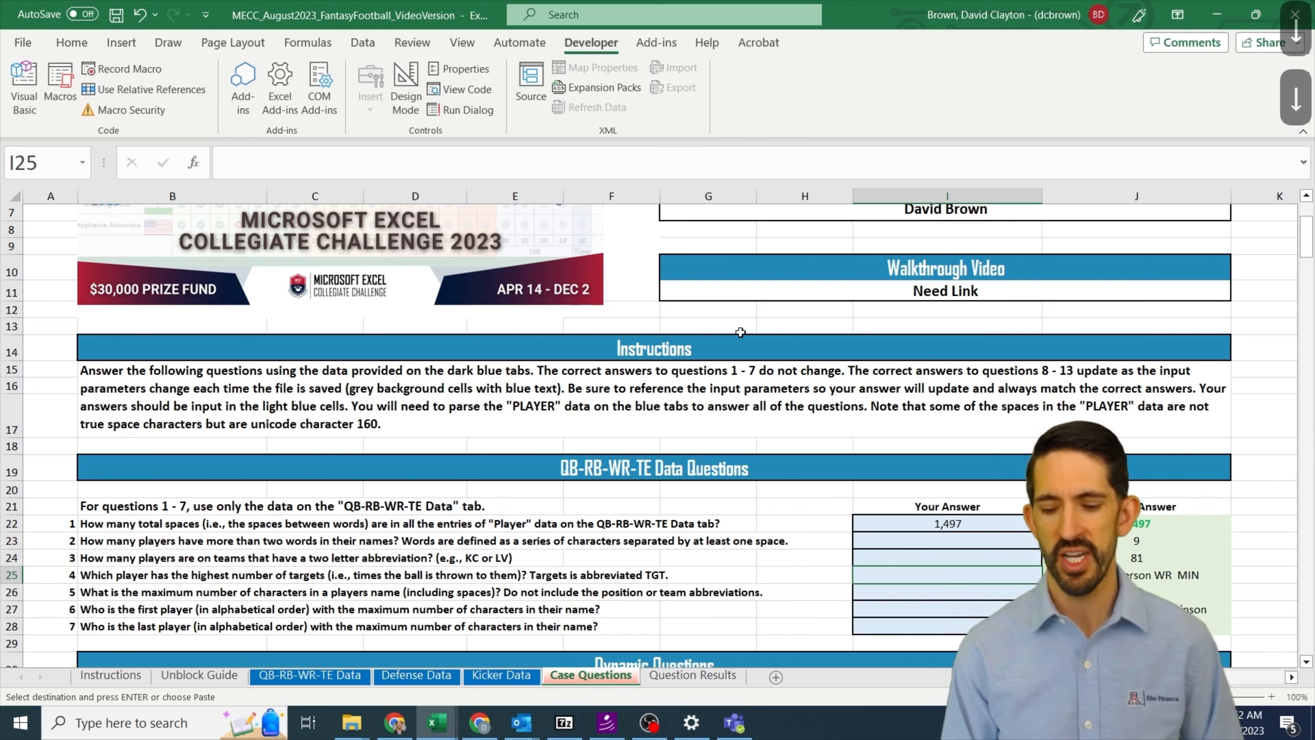
# Step: Return to the QB-RB-WR-TE Data sheet and AutoFit column AA to its "Num Spaces" header
pyautogui.hotkey('ctrl', 'pageup')
pyautogui.hotkey('ctrl', 'pageup')
pyautogui.hotkey('ctrl', 'pageup')
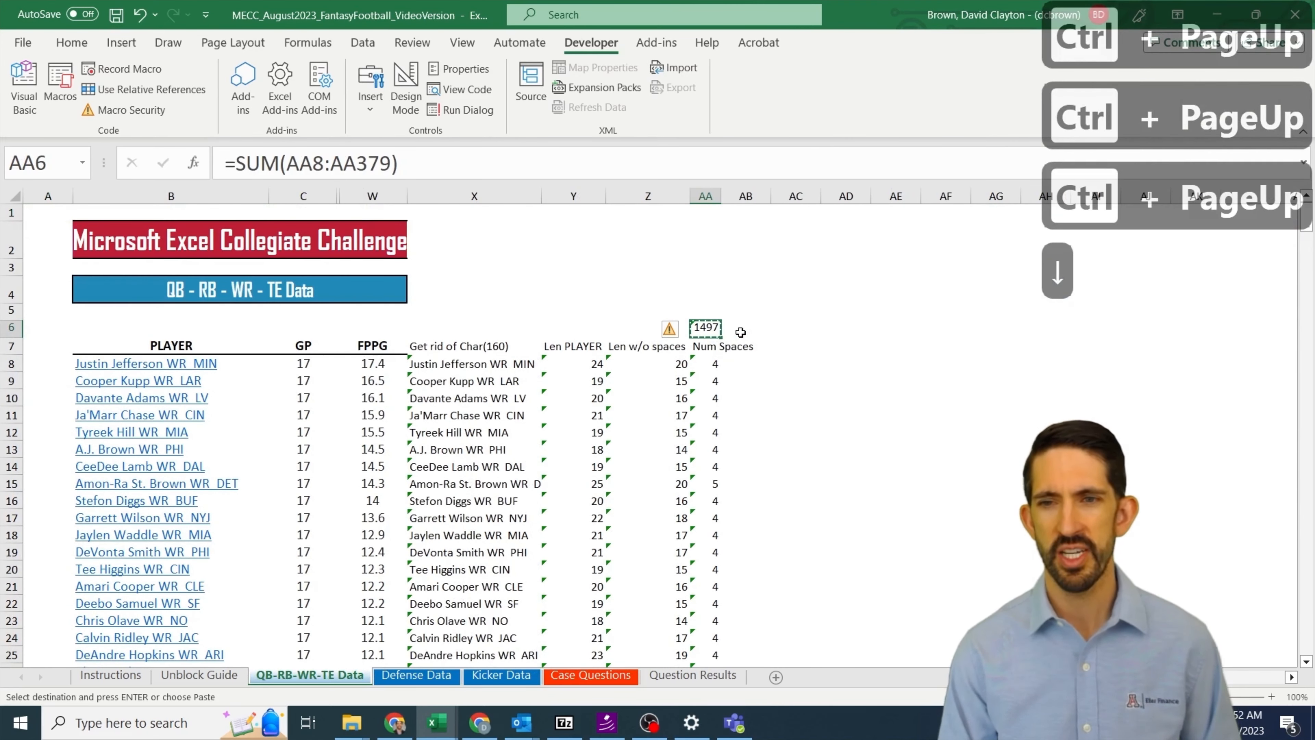
pyautogui.press('Down')
pyautogui.press('Right')
pyautogui.press('Down')
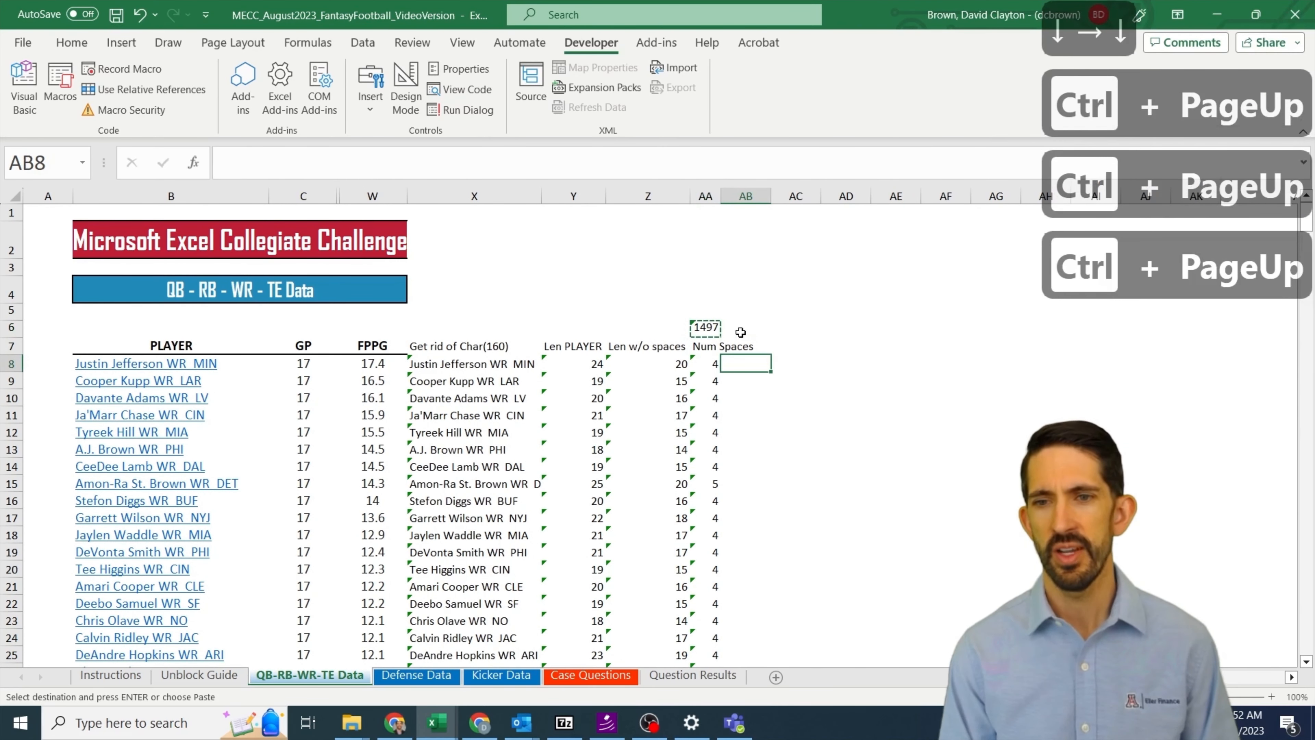
pyautogui.press('Up')
pyautogui.press('Left')
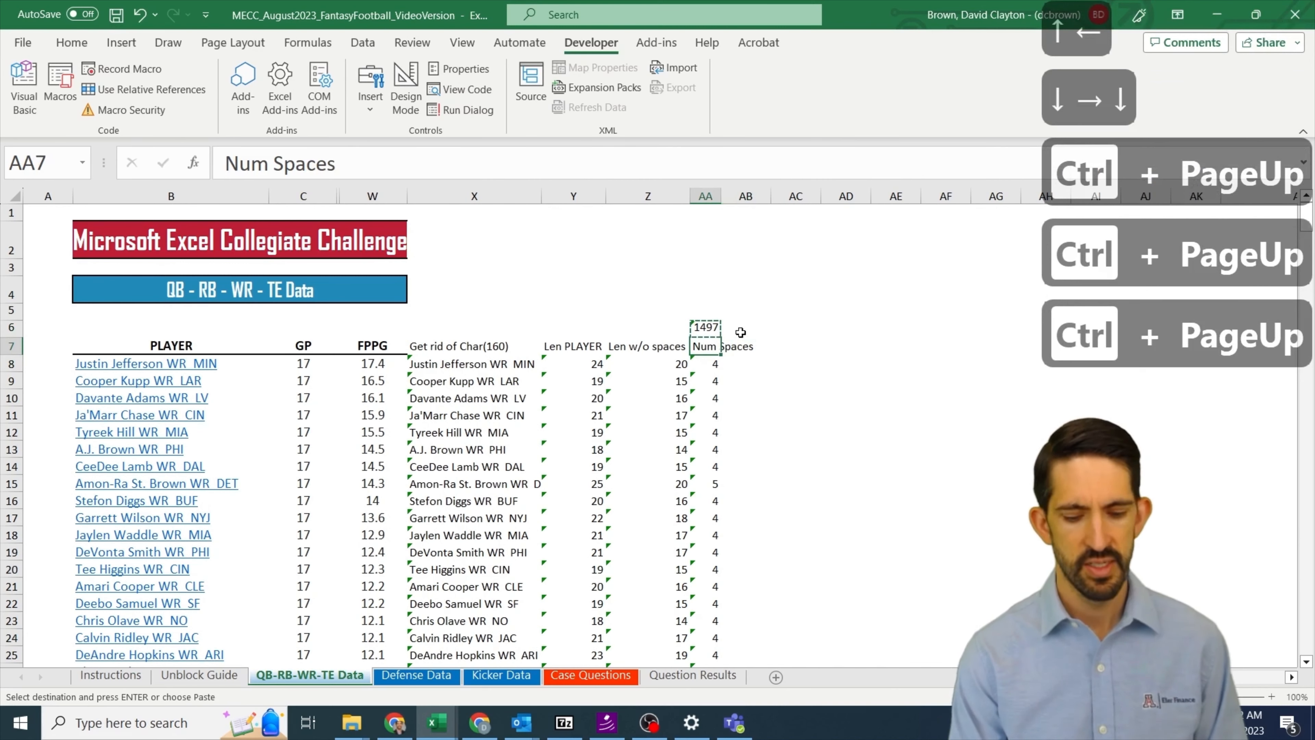
pyautogui.hotkey('alt', 'h')
pyautogui.press('o')
pyautogui.press('i')
pyautogui.press('Down')
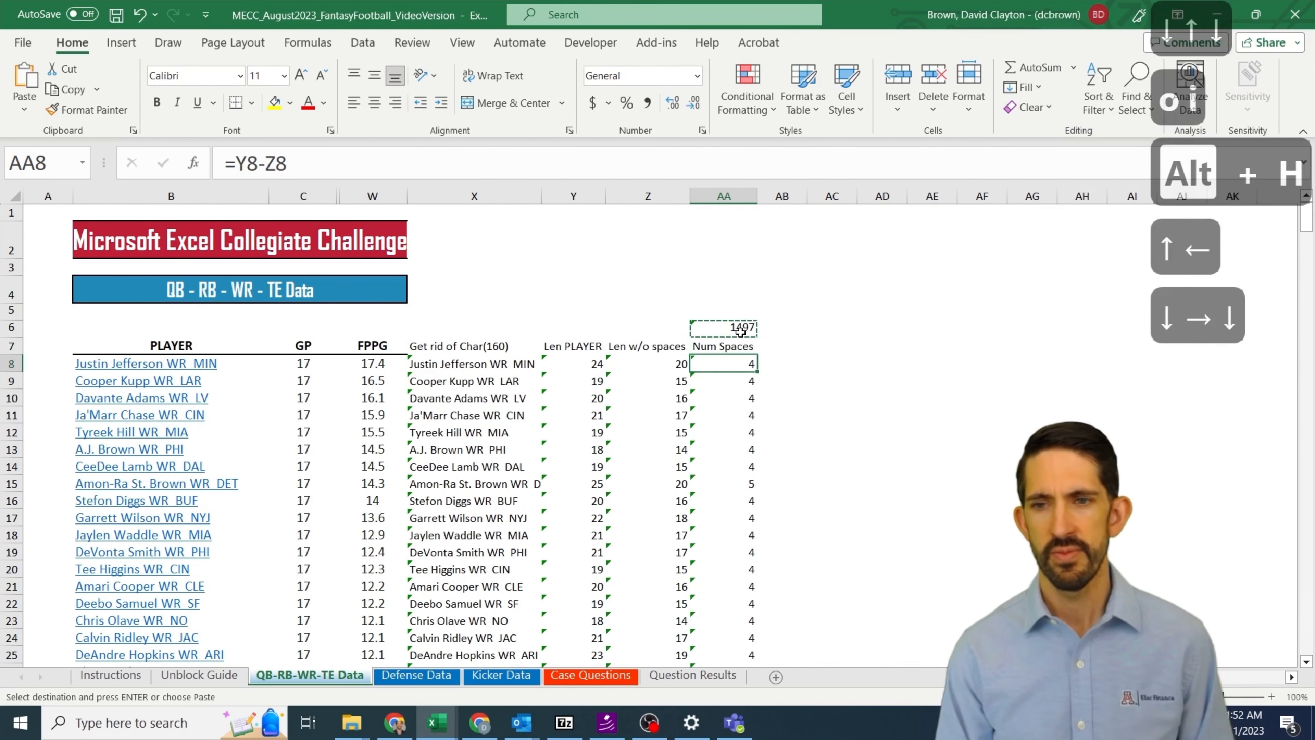
# Step: Enter =UNIQUE(AA8:AA379) in cell AA2 to list the distinct space counts among the players
pyautogui.click(730, 489)
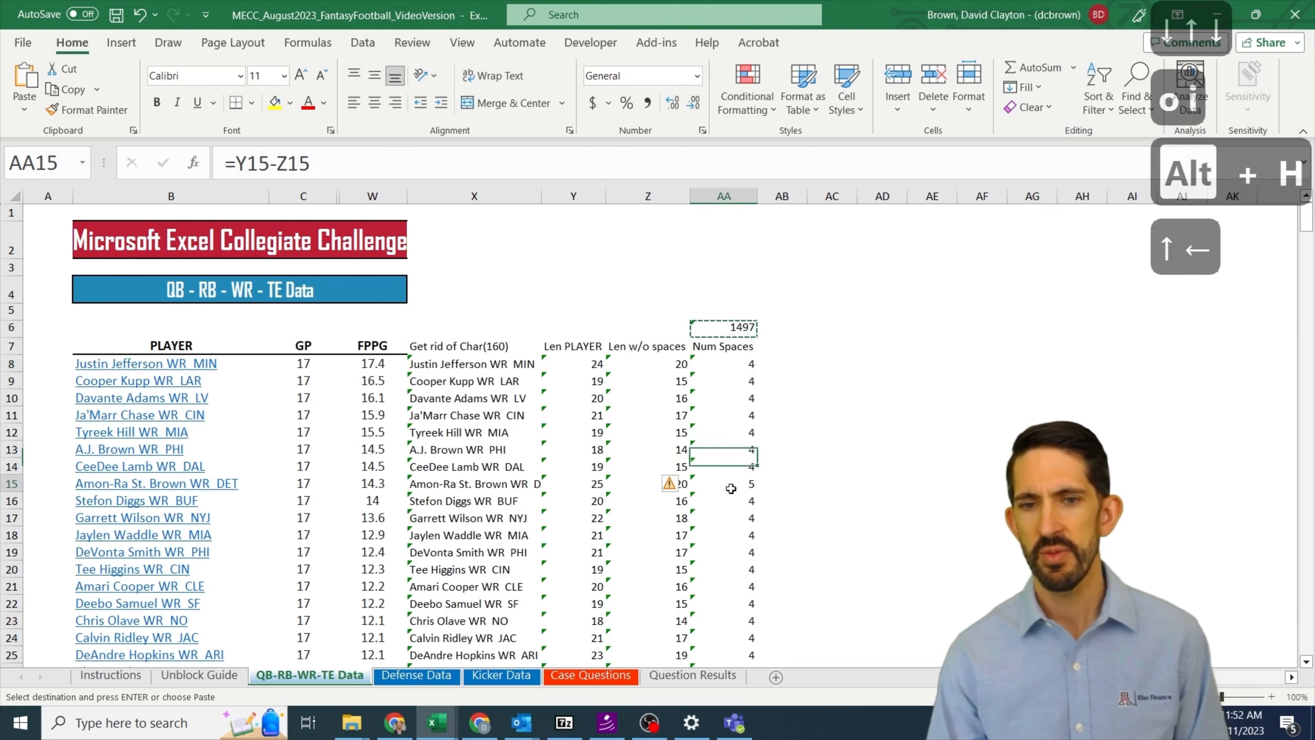
pyautogui.press('Up')
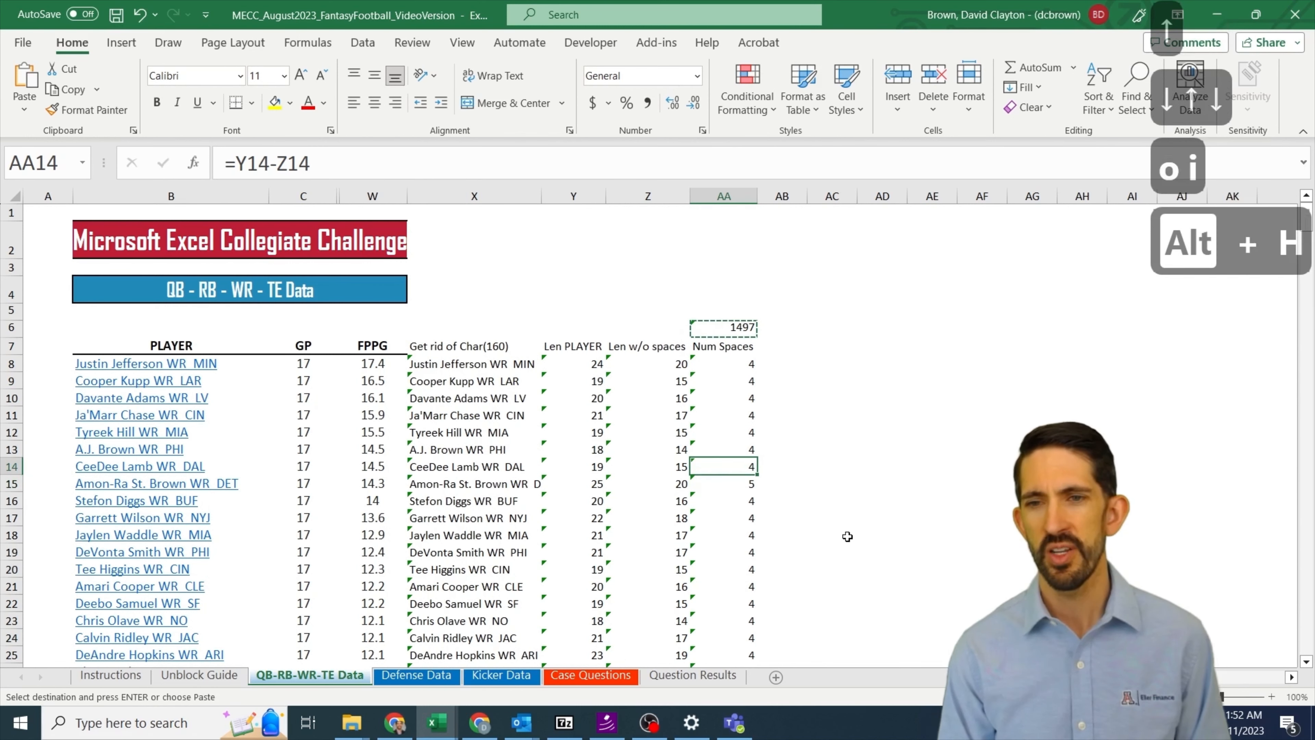
pyautogui.press('Up')
pyautogui.press('Up')
pyautogui.press('Up')
pyautogui.press('Up')
pyautogui.press('Up')
pyautogui.press('Up')
pyautogui.press('Up')
pyautogui.press('Up')
pyautogui.press('Up')
pyautogui.press('Up')
pyautogui.press('Up')
pyautogui.press('Up')
pyautogui.write('=u')
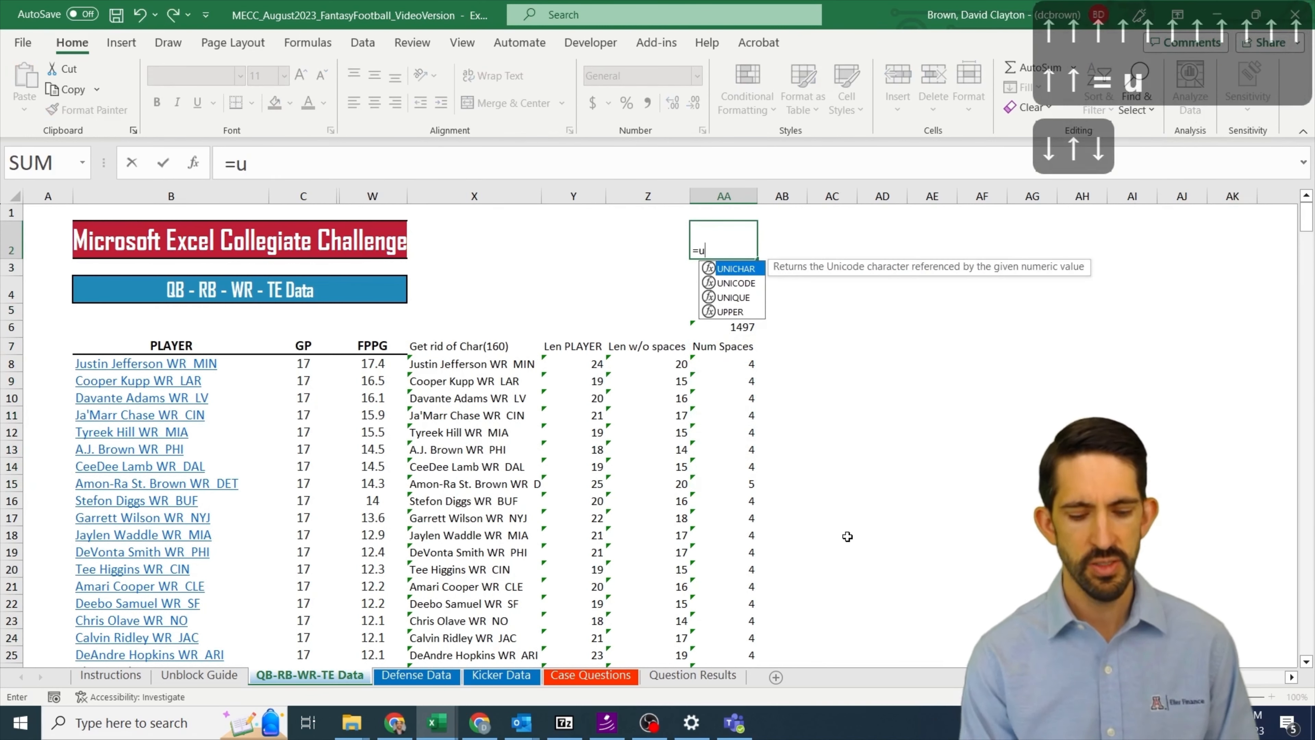
pyautogui.write('nique(')
pyautogui.press('Down')
pyautogui.press('Down')
pyautogui.press('Down')
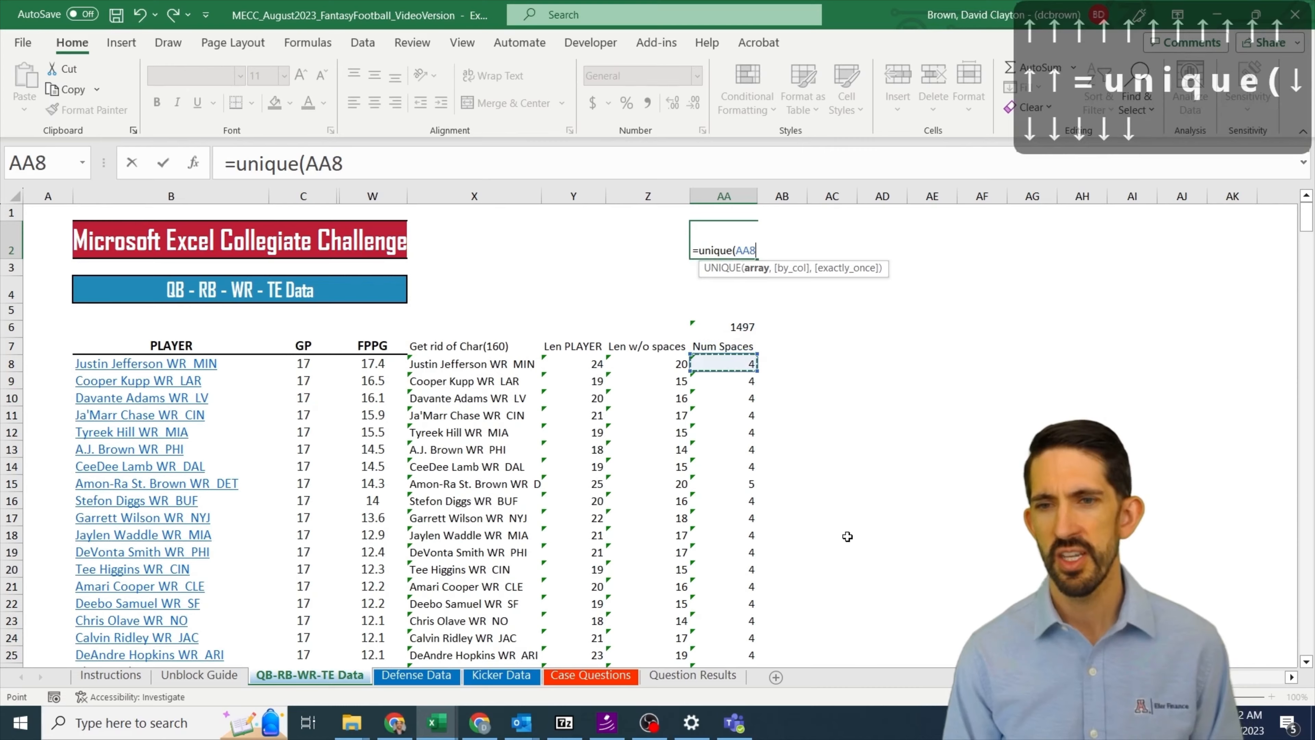
pyautogui.hotkey('ctrl', 'shift', 'Down')
pyautogui.press('Return')
pyautogui.press('Up')
pyautogui.press('Up')
pyautogui.press('Down')
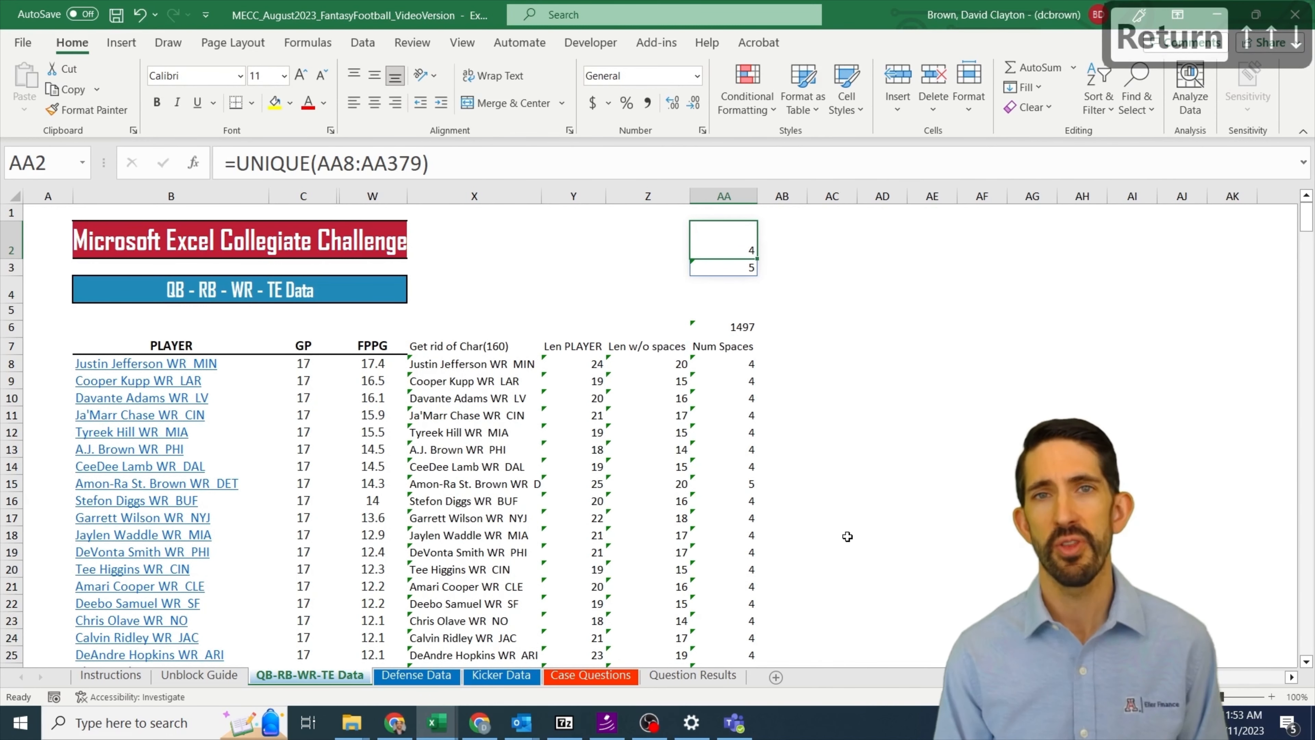
pyautogui.hotkey('shift', 'Down')
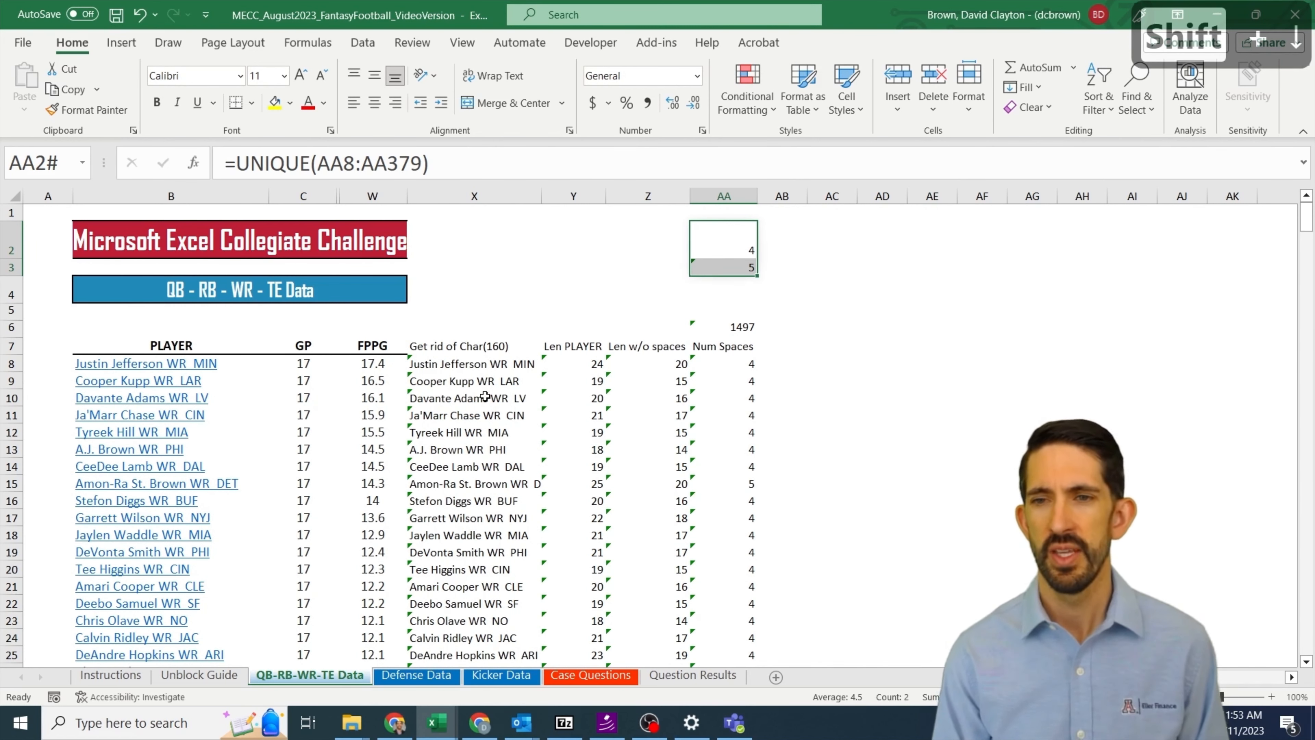
# Step: Enter =COUNTIF($AA$8:$AA$379,AA2#) in AB2 to count the players for each distinct number of spaces
pyautogui.press('Down')
pyautogui.press('Up')
pyautogui.press('Right')
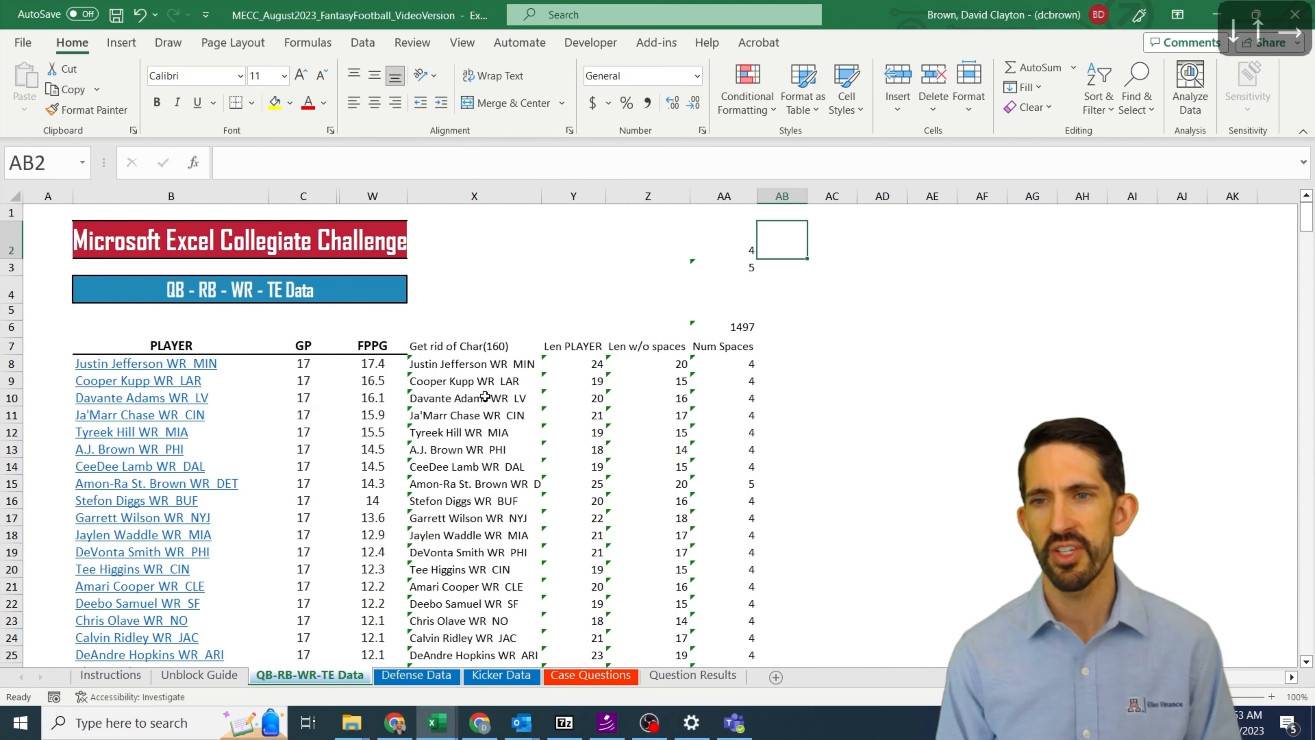
pyautogui.write('=countif(')
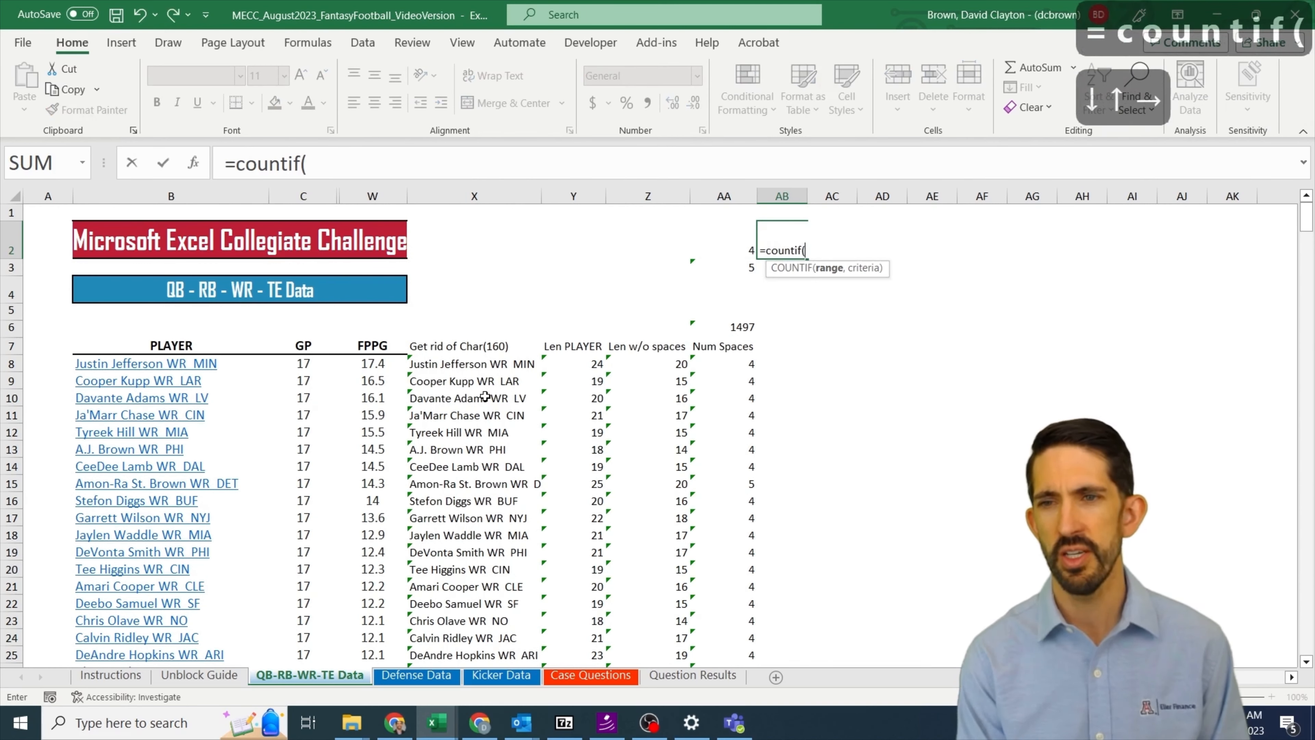
pyautogui.press('Left')
pyautogui.press('Down')
pyautogui.press('Down')
pyautogui.press('Down')
pyautogui.press('Down')
pyautogui.press('Down')
pyautogui.press('Down')
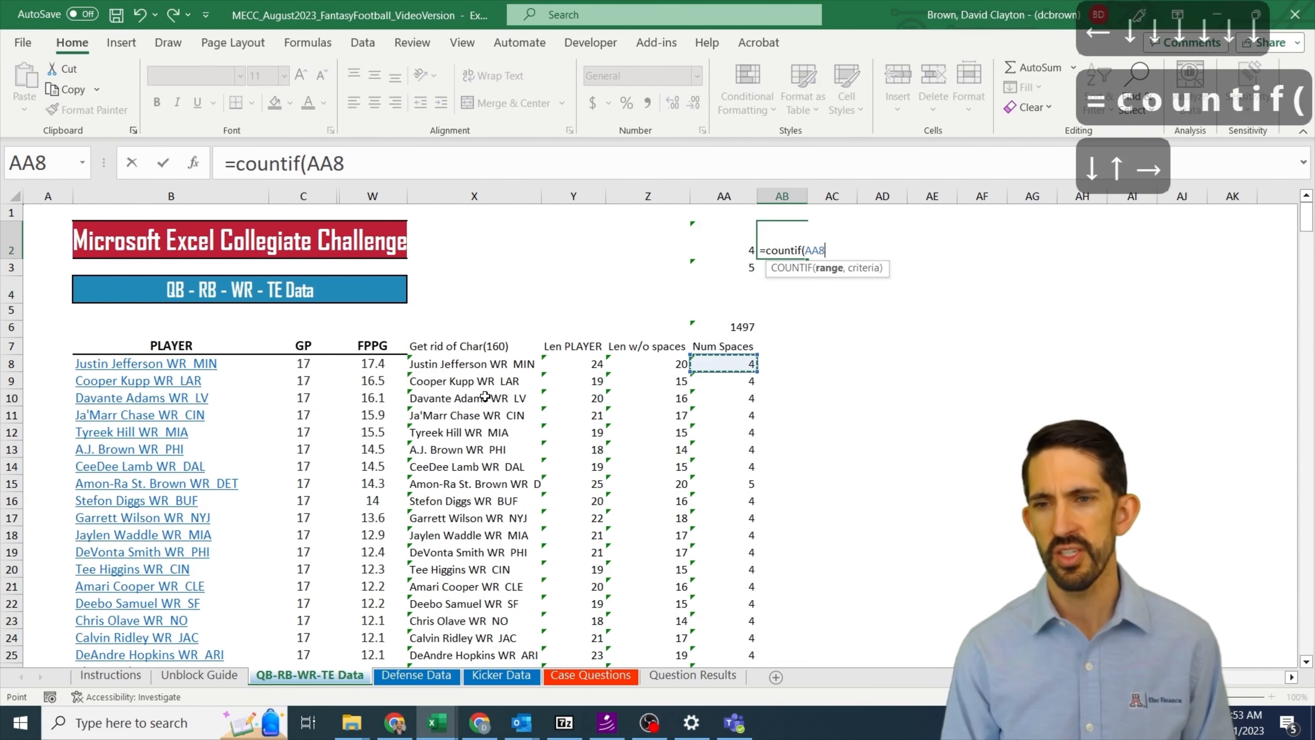
pyautogui.hotkey('ctrl', 'shift', 'Down')
pyautogui.press('F4')
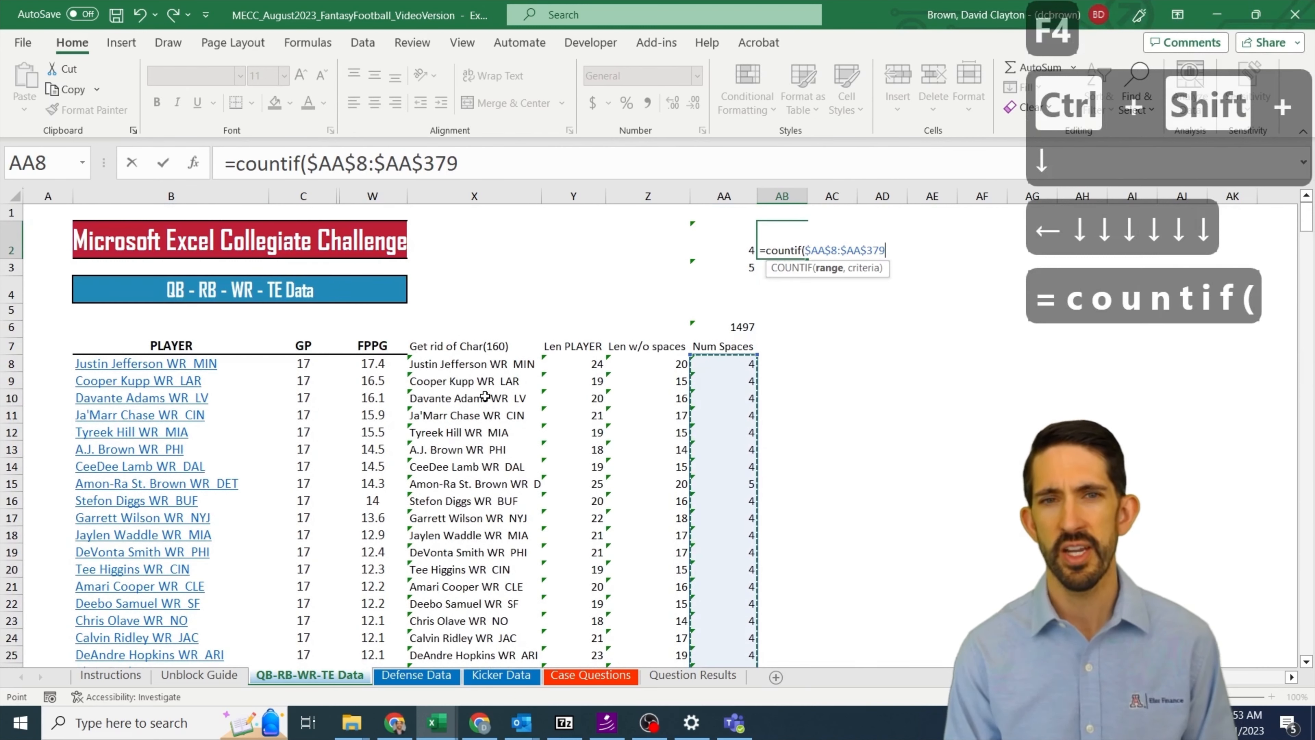
pyautogui.write(',')
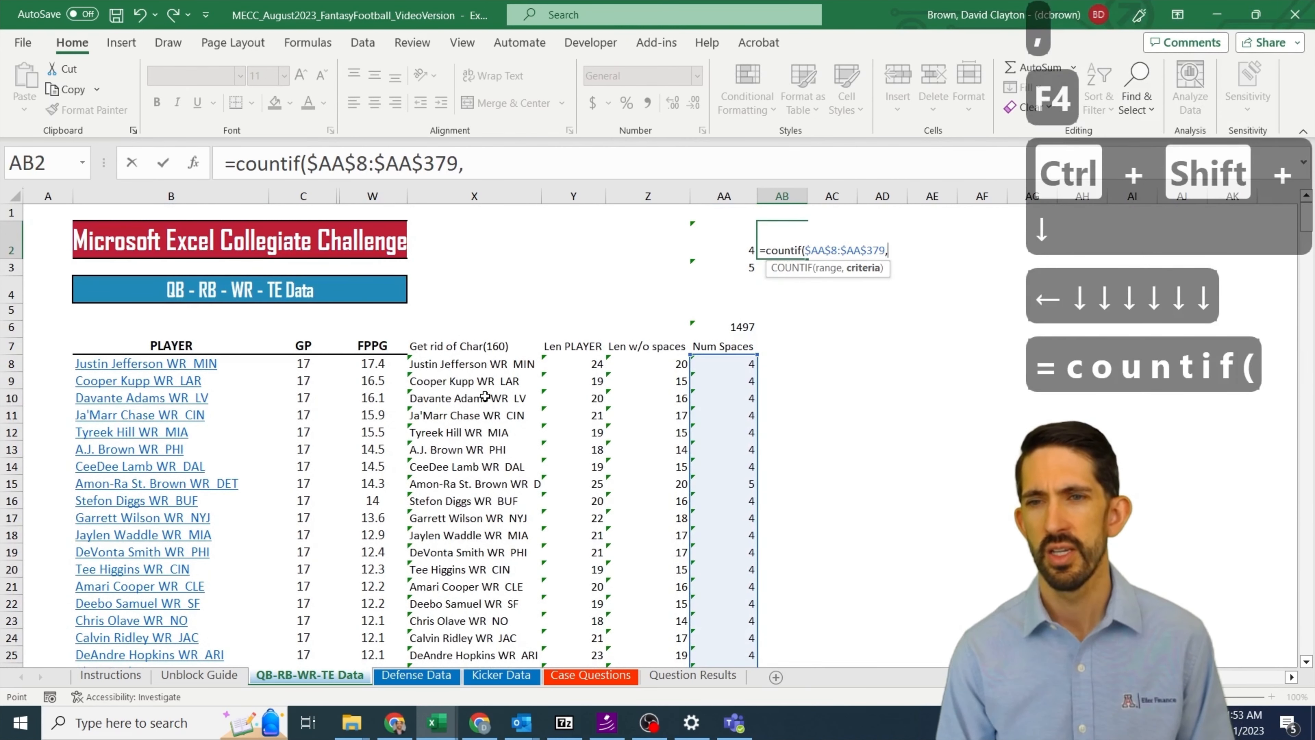
pyautogui.press('Left')
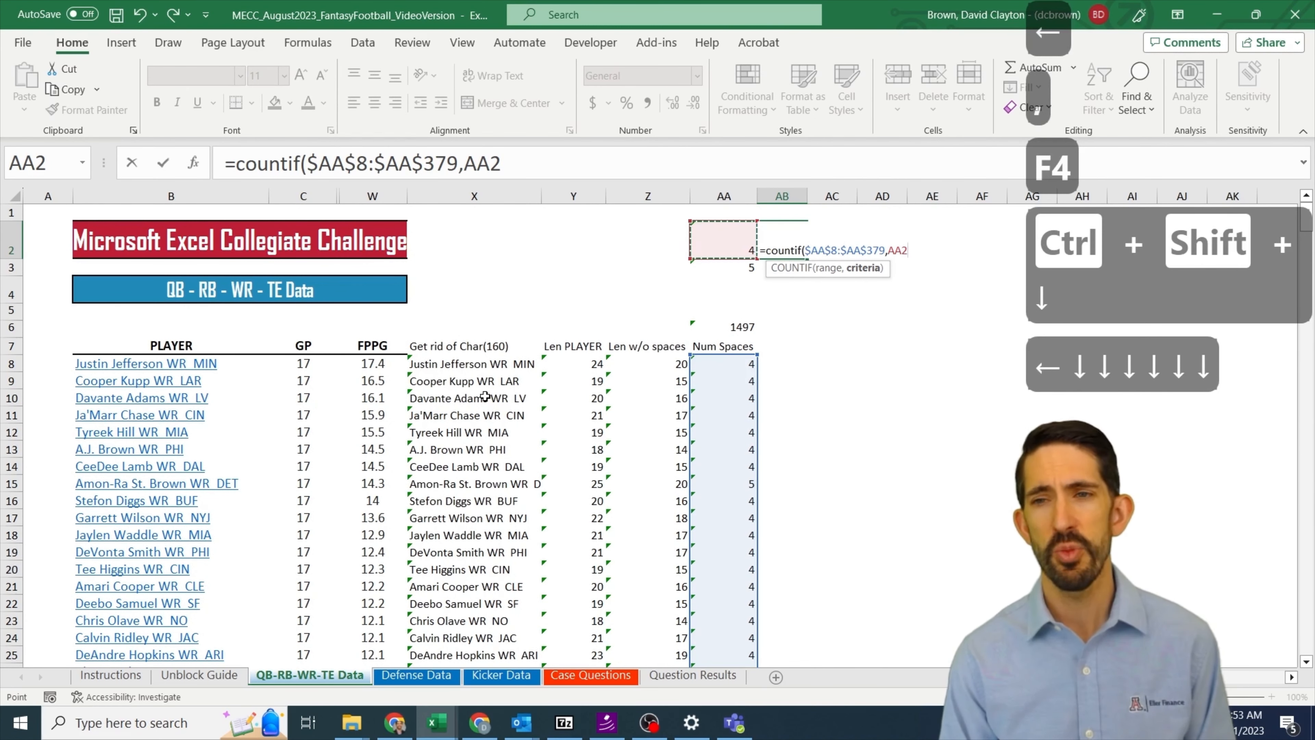
pyautogui.write('#')
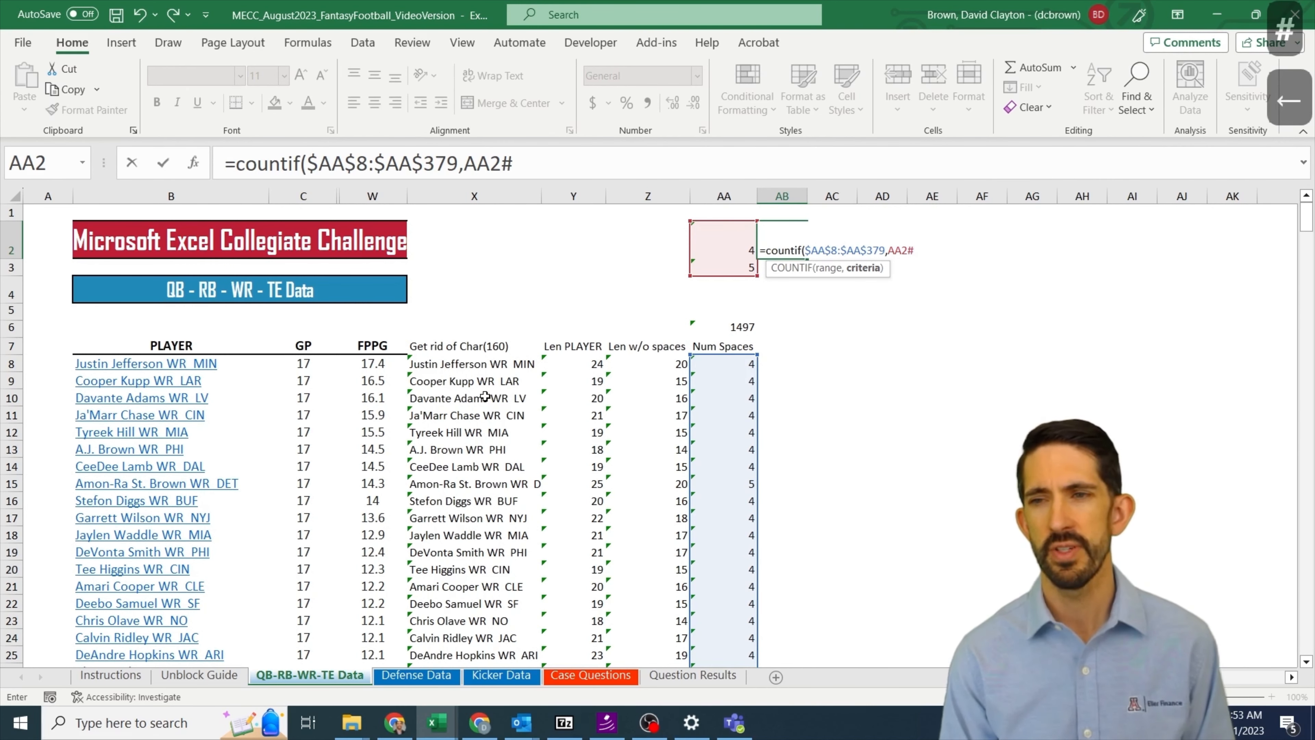
pyautogui.press('Return')
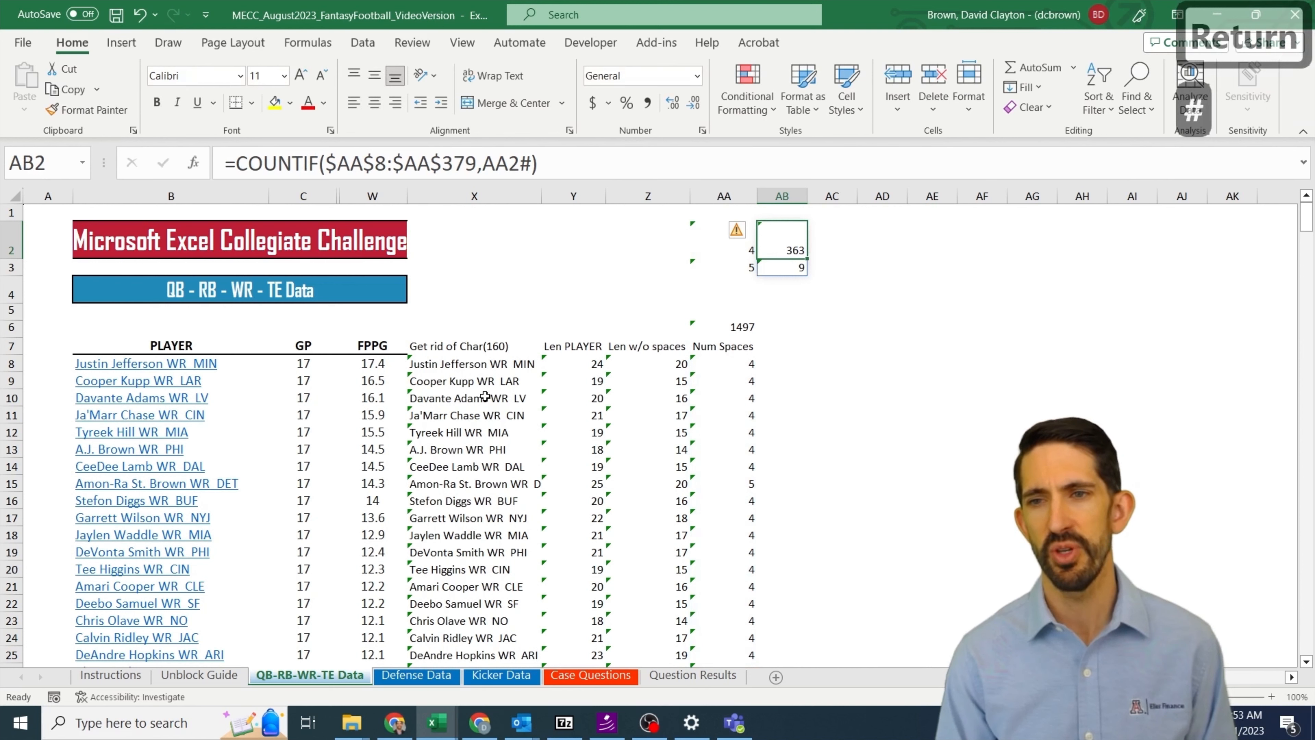
pyautogui.press('Down')
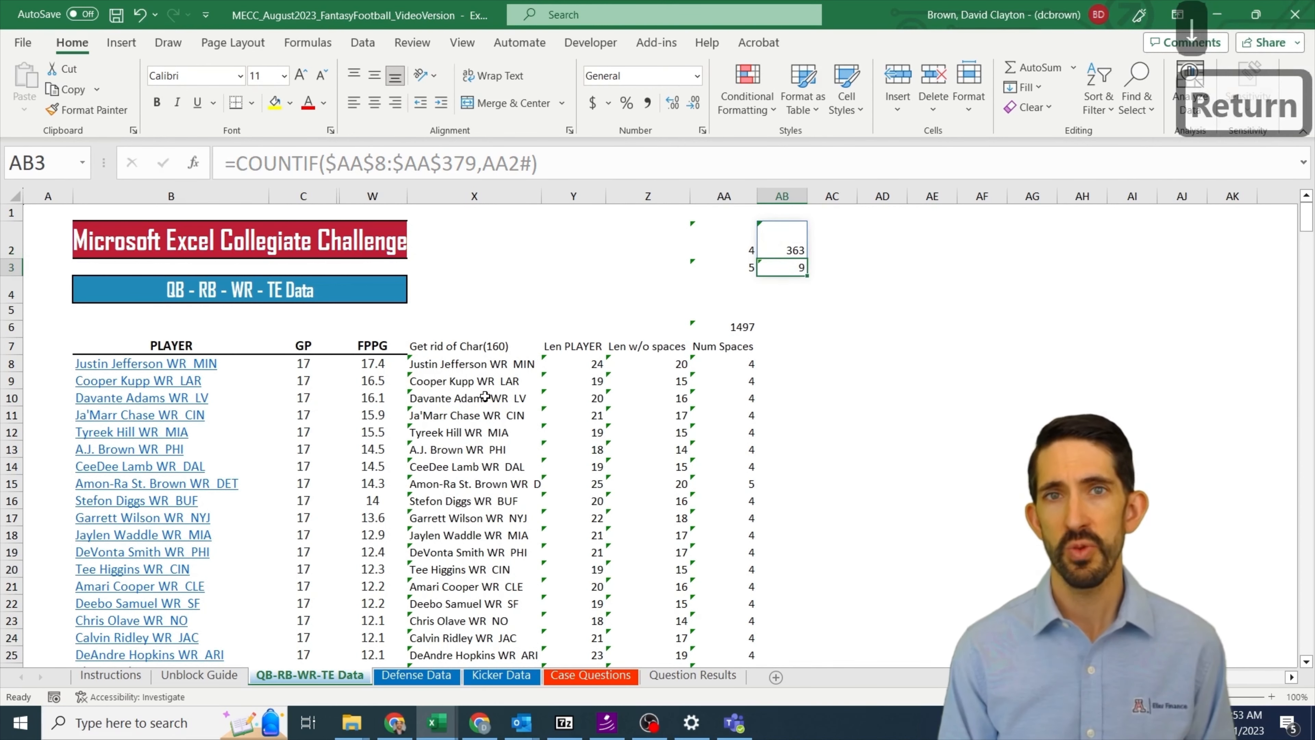
pyautogui.press('Up')
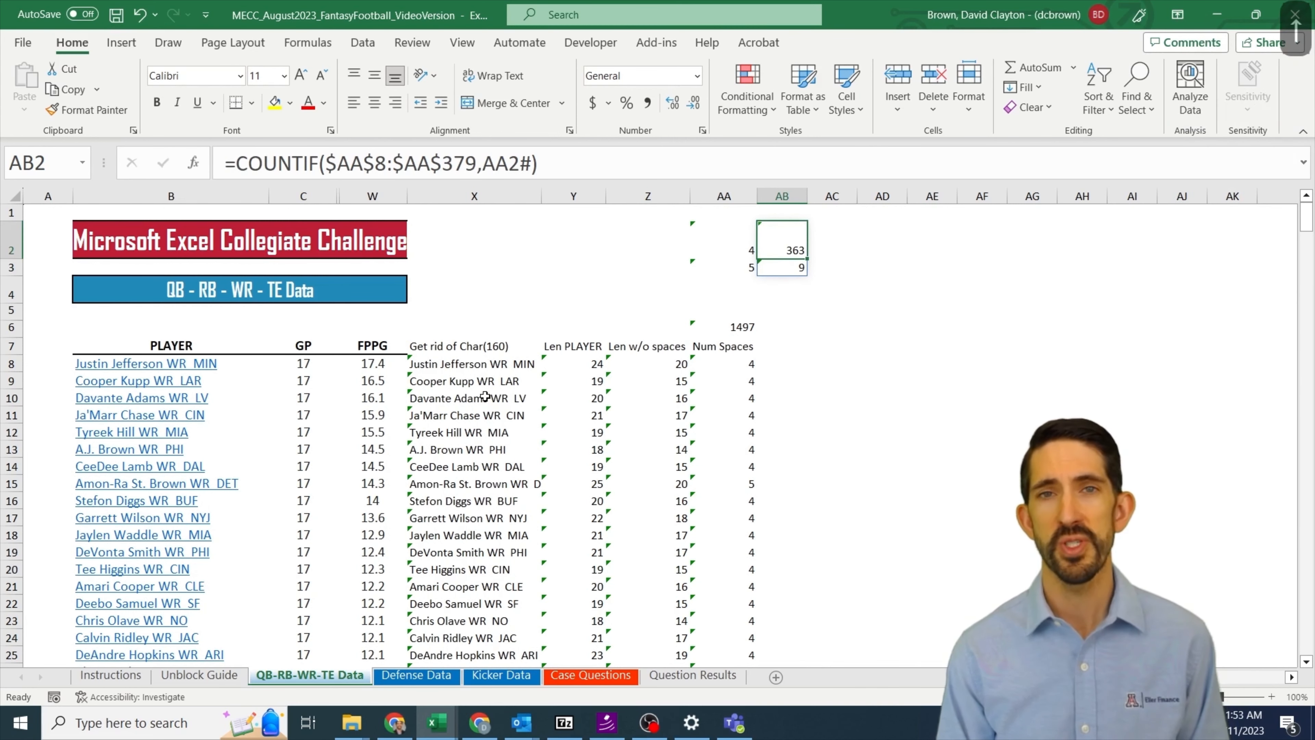
# Step: Copy the five-space player count in AB3 and paste it as a link into answer cell I23 for question 2 on the Case Questions sheet
pyautogui.press('Down')
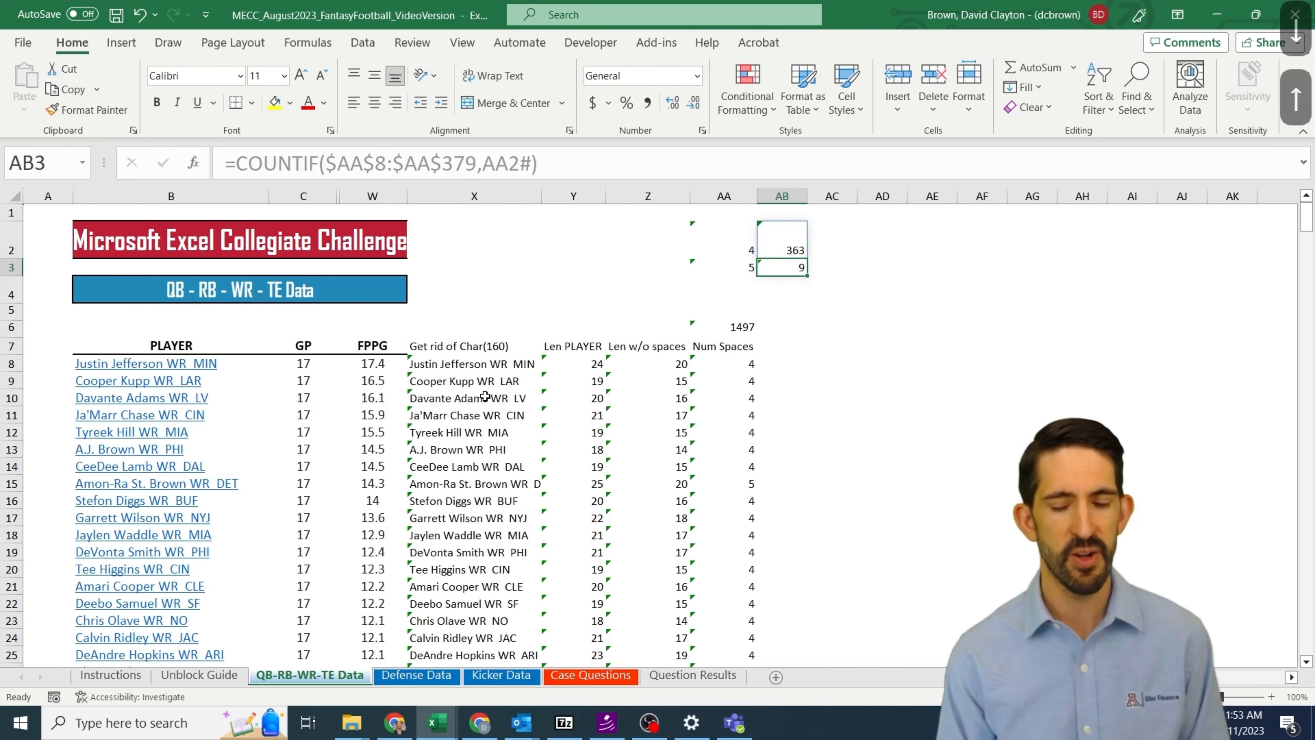
pyautogui.hotkey('ctrl', 'c')
pyautogui.hotkey('ctrl', 'pagedown')
pyautogui.hotkey('ctrl', 'pagedown')
pyautogui.hotkey('ctrl', 'pagedown')
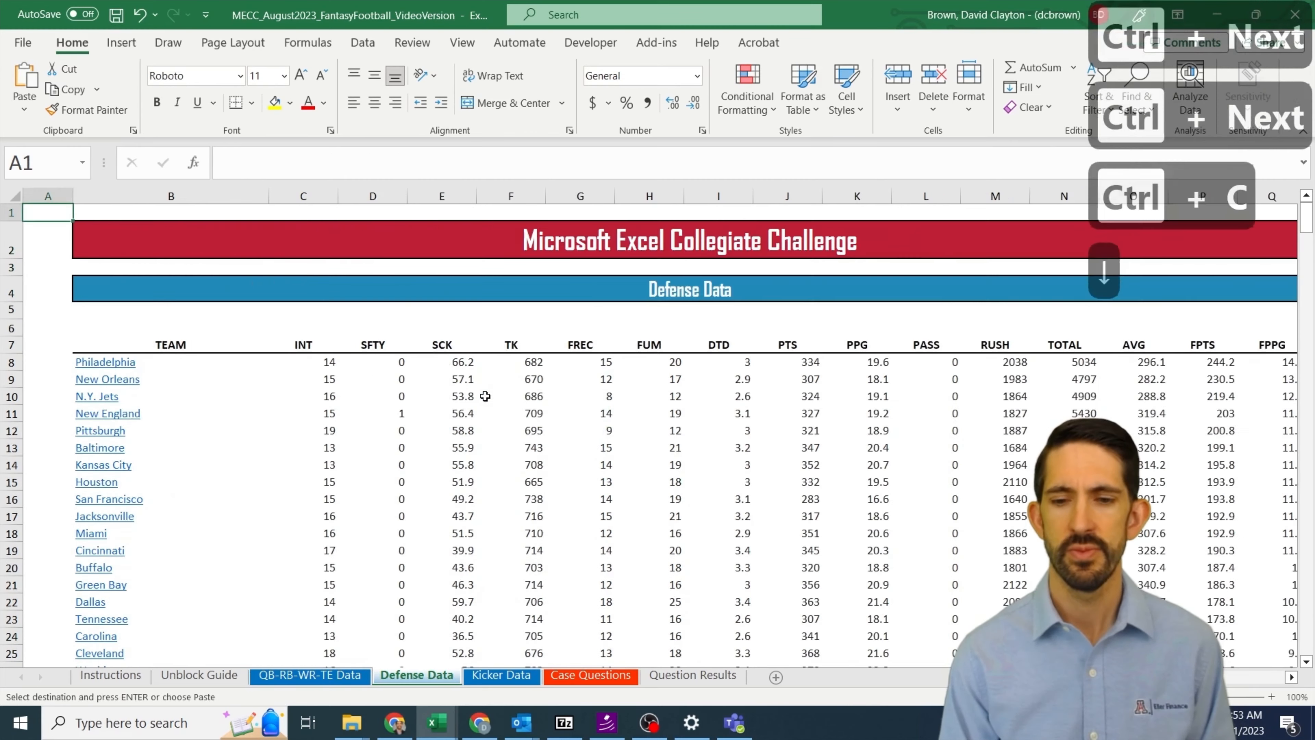
pyautogui.press('Up')
pyautogui.press('Up')
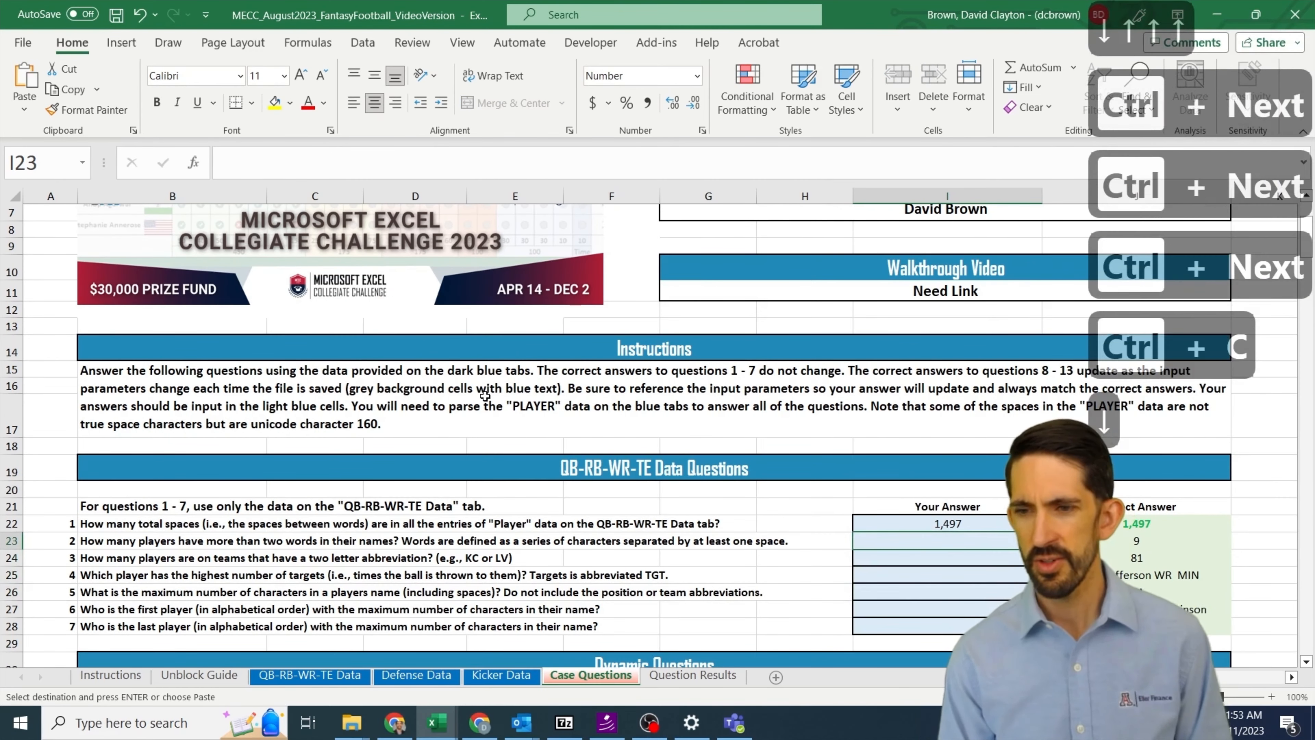
pyautogui.hotkey('alt', 'e')
pyautogui.press('s')
pyautogui.press('l')
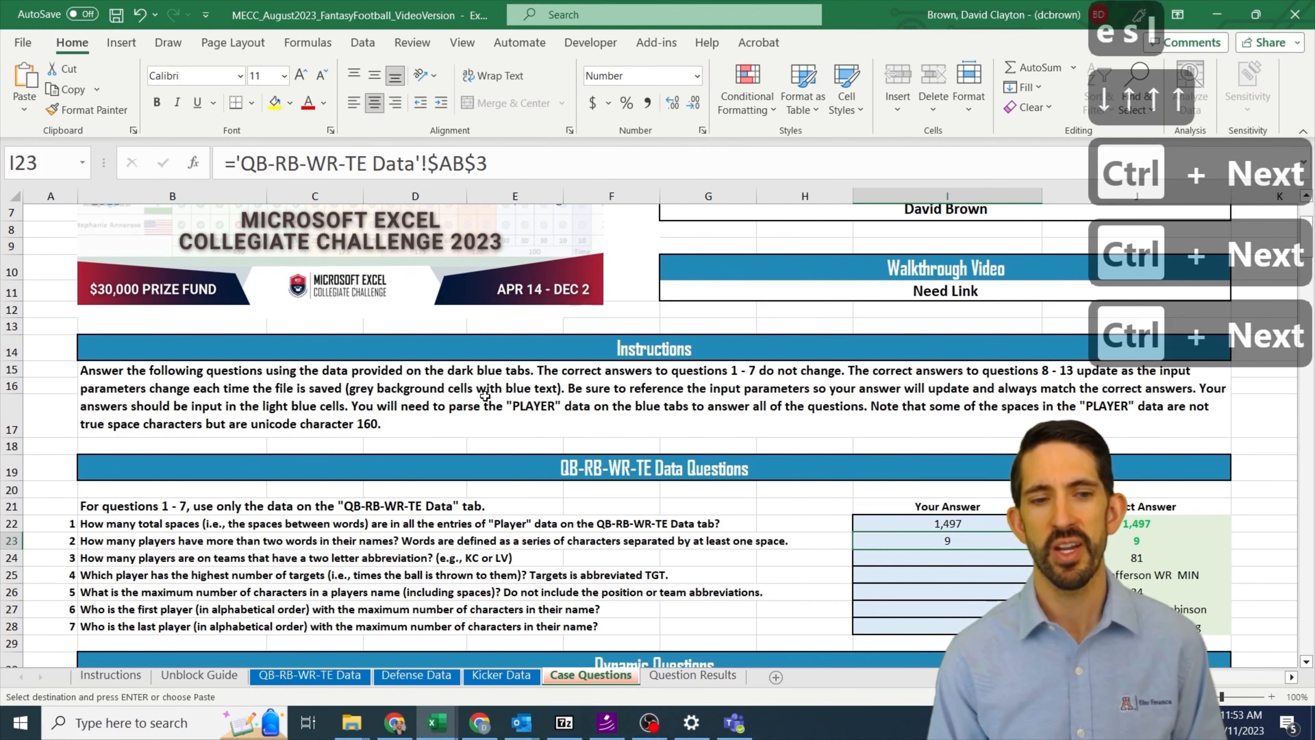
# Step: Return to the QB-RB-WR-TE Data sheet and enter =RIGHT(X8,3) in AB8 to extract the cleaned player entry's last three characters
pyautogui.press('Down')
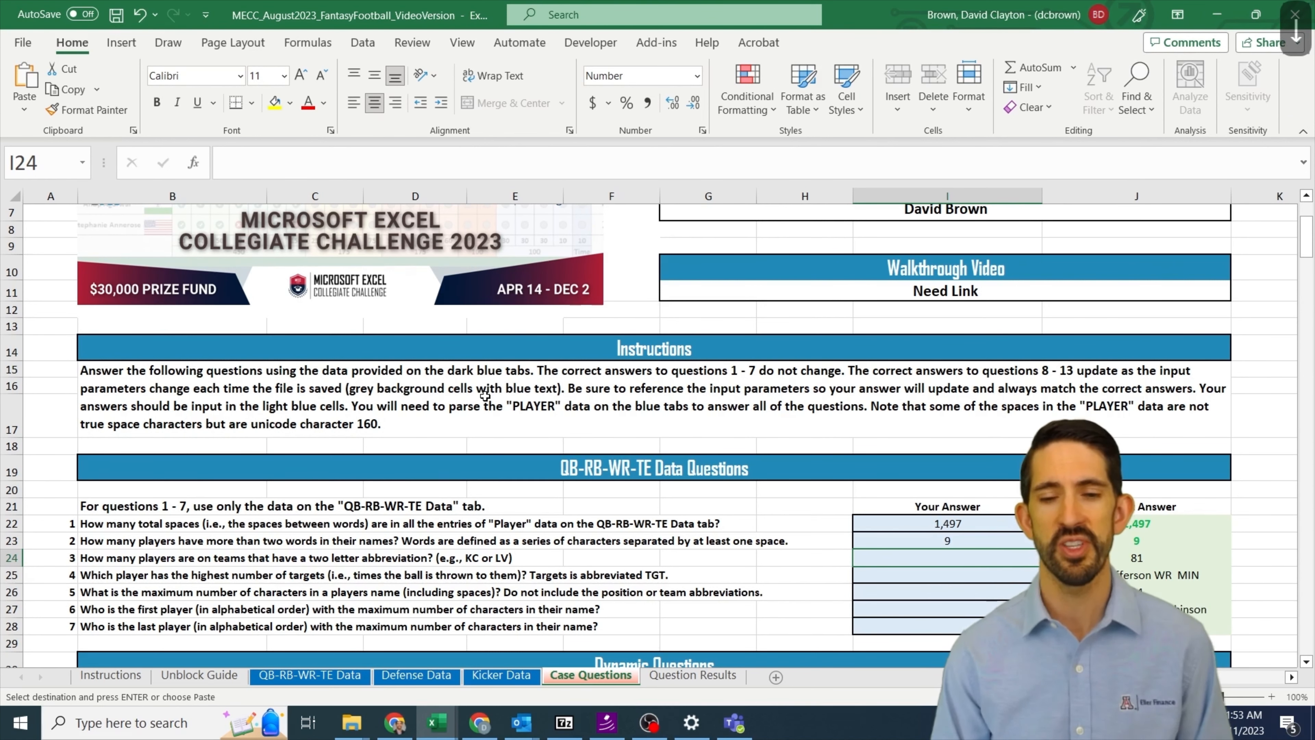
pyautogui.hotkey('ctrl', 'pageup')
pyautogui.hotkey('ctrl', 'pageup')
pyautogui.hotkey('ctrl', 'pageup')
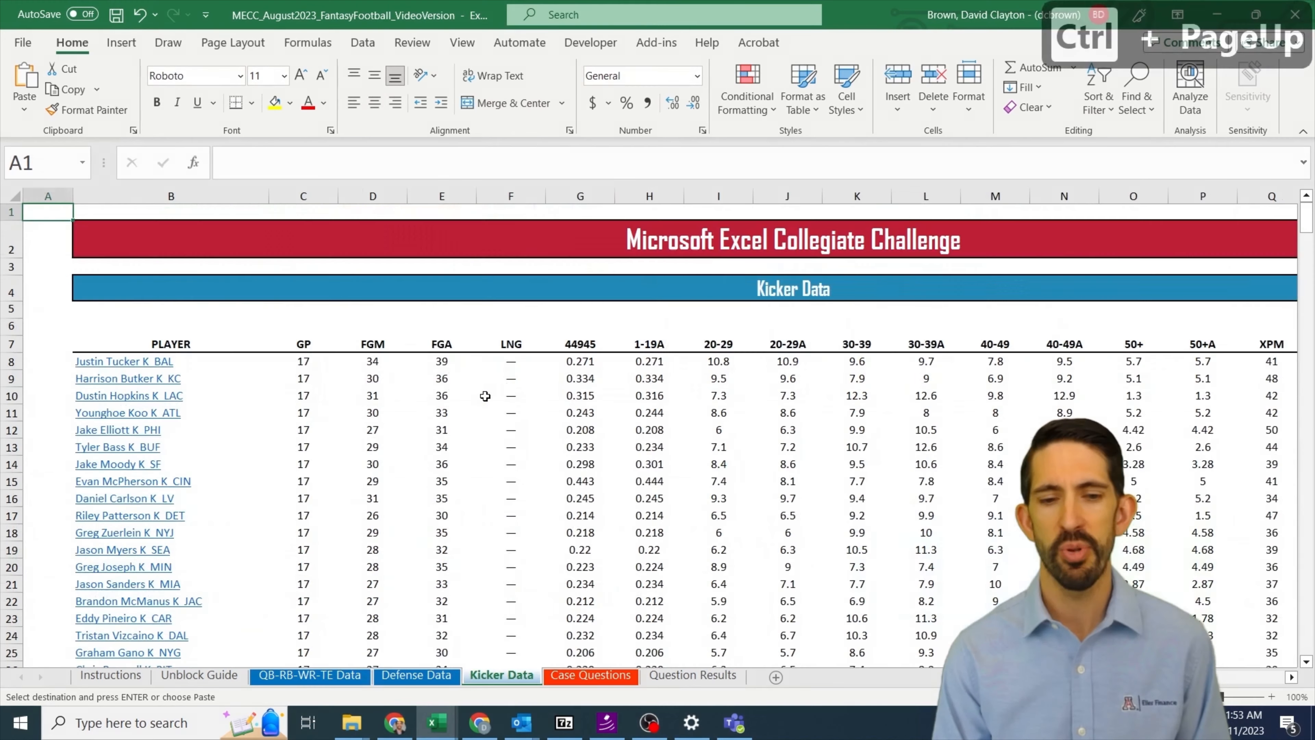
pyautogui.press('Down')
pyautogui.press('Down')
pyautogui.press('Down')
pyautogui.press('Down')
pyautogui.press('Down')
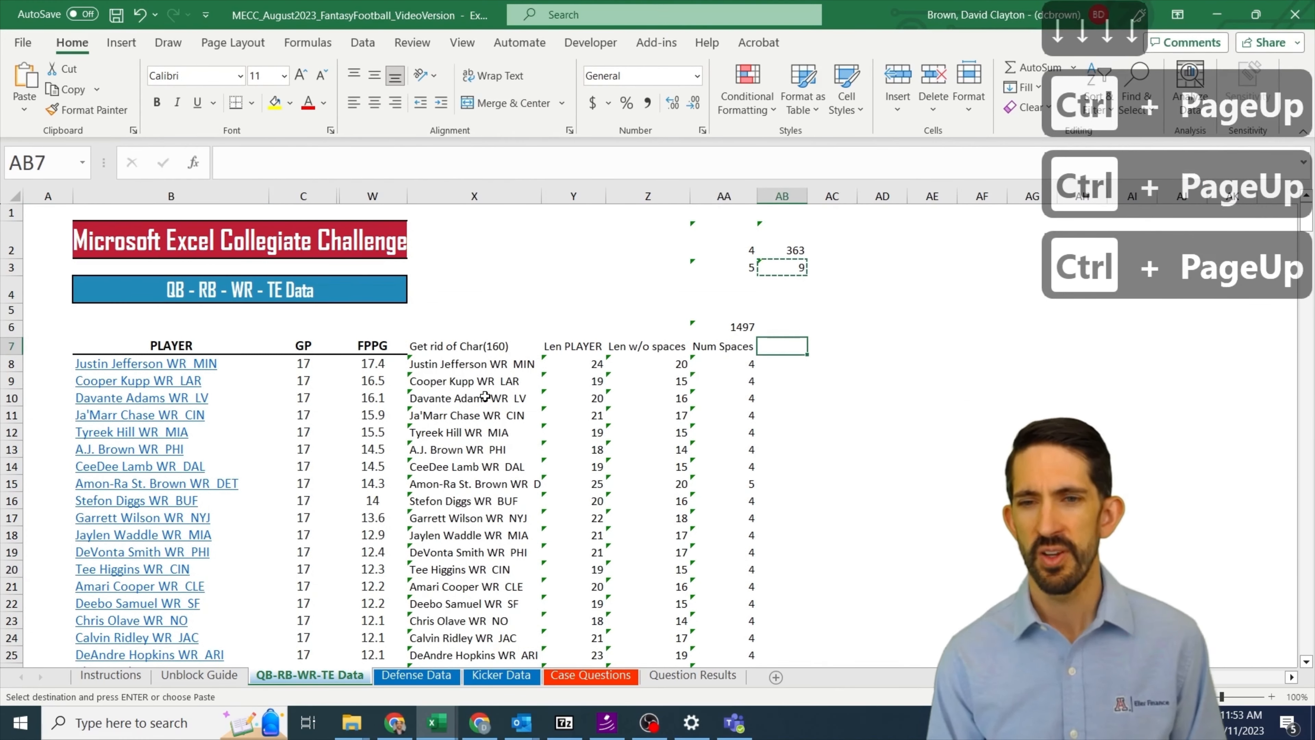
pyautogui.press('Left')
pyautogui.press('Left')
pyautogui.press('Left')
pyautogui.press('Left')
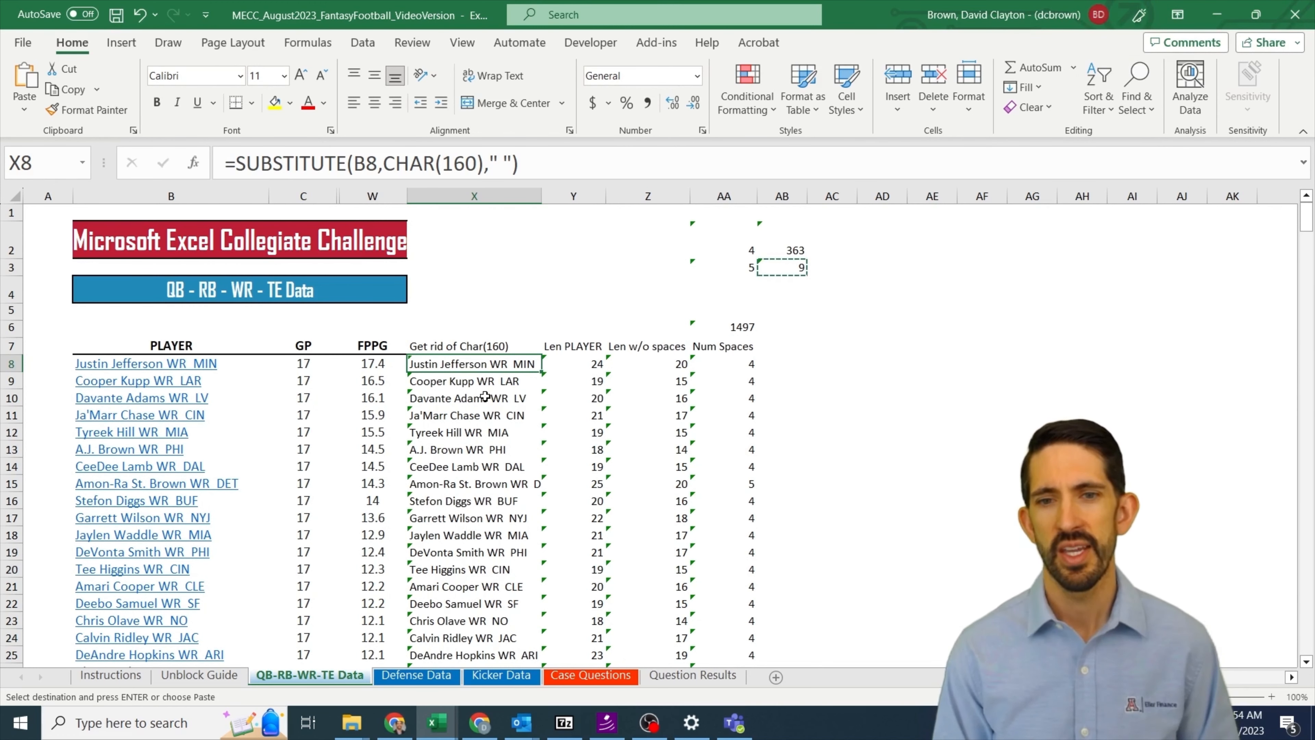
pyautogui.press('Right')
pyautogui.press('Right')
pyautogui.press('Right')
pyautogui.press('Right')
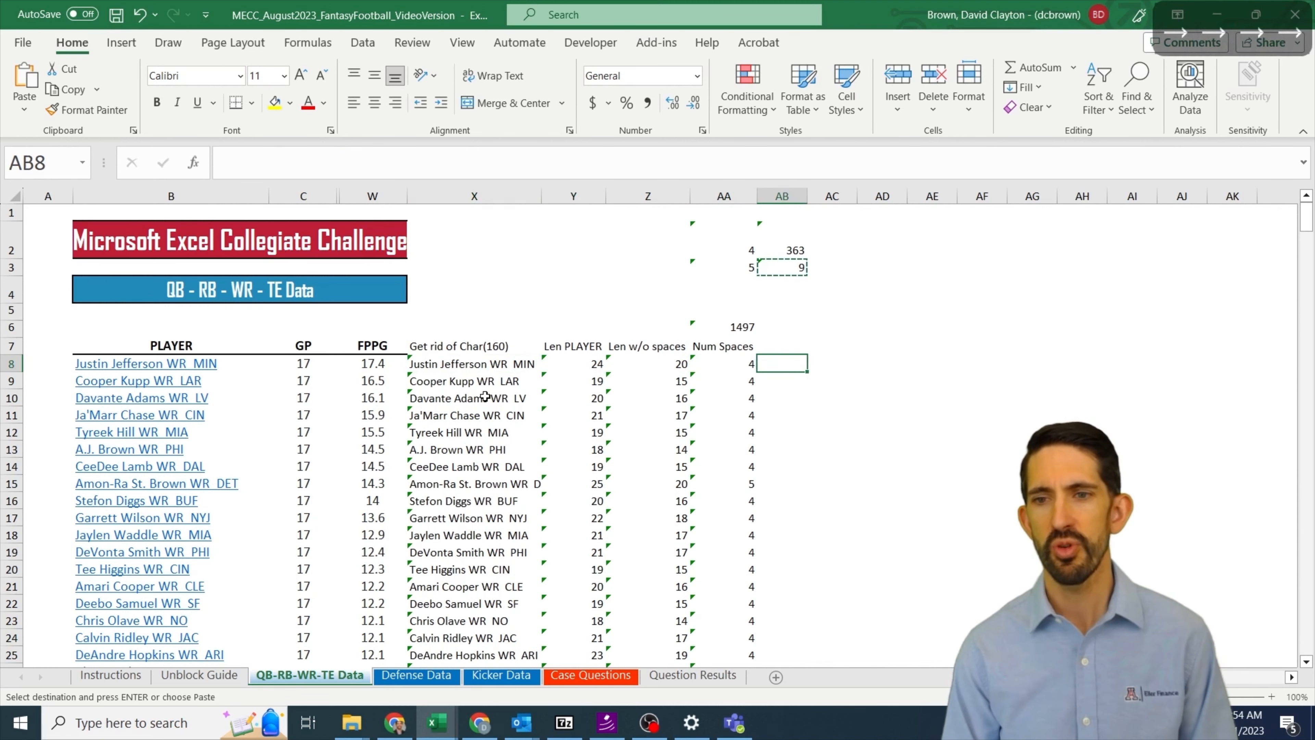
pyautogui.write('=right(')
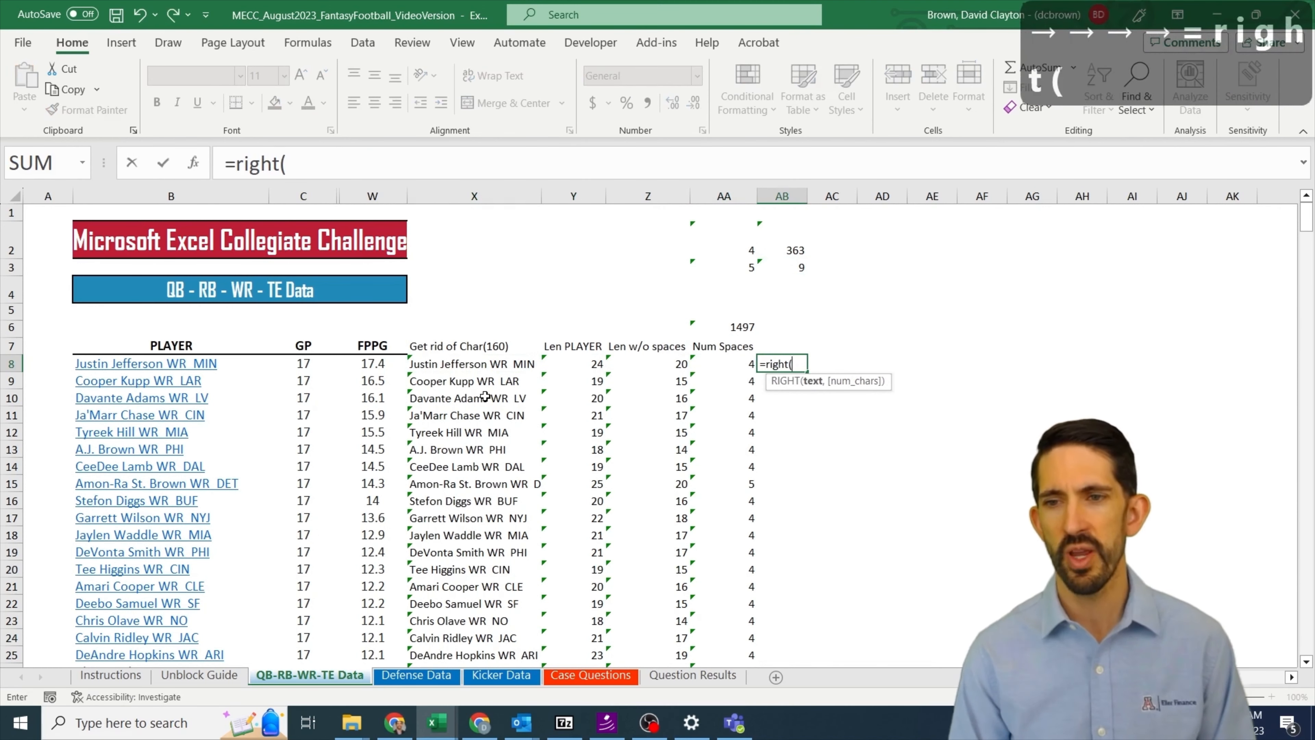
pyautogui.press('Left')
pyautogui.press('Left')
pyautogui.press('Left')
pyautogui.press('Left')
pyautogui.write(',3)')
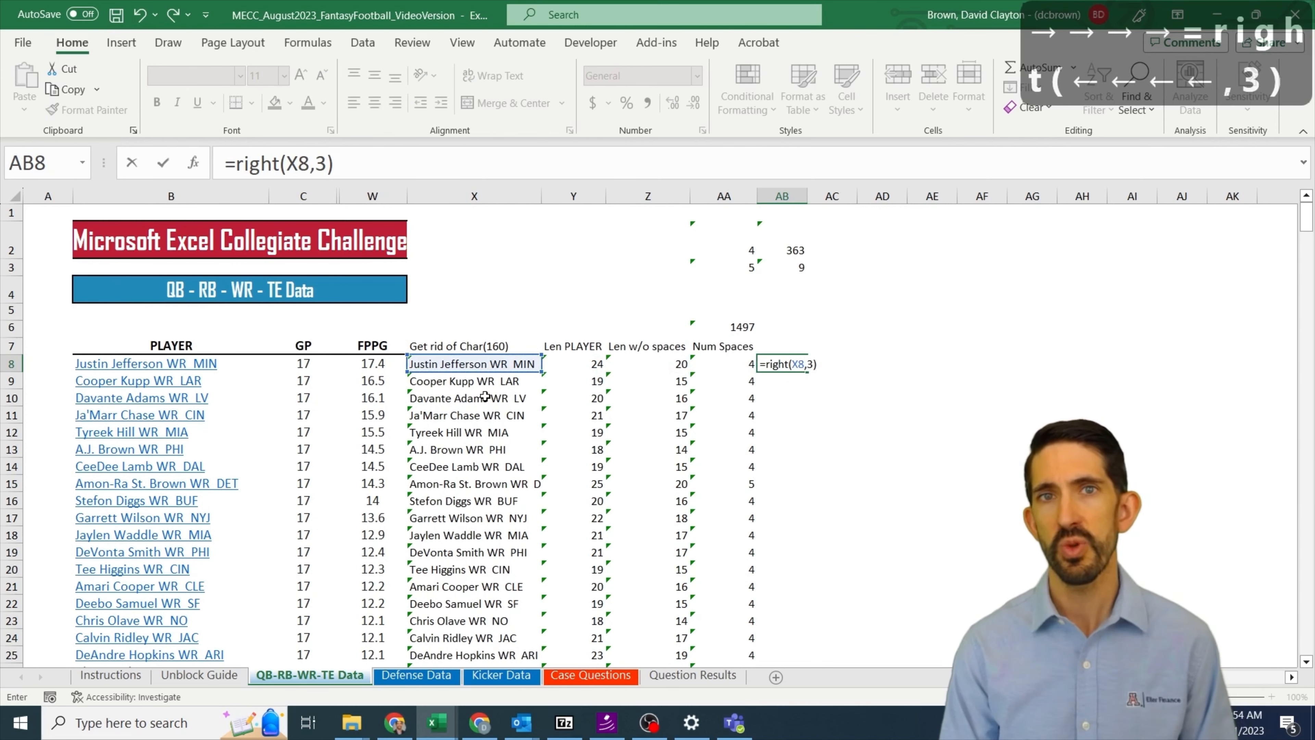
pyautogui.press('Return')
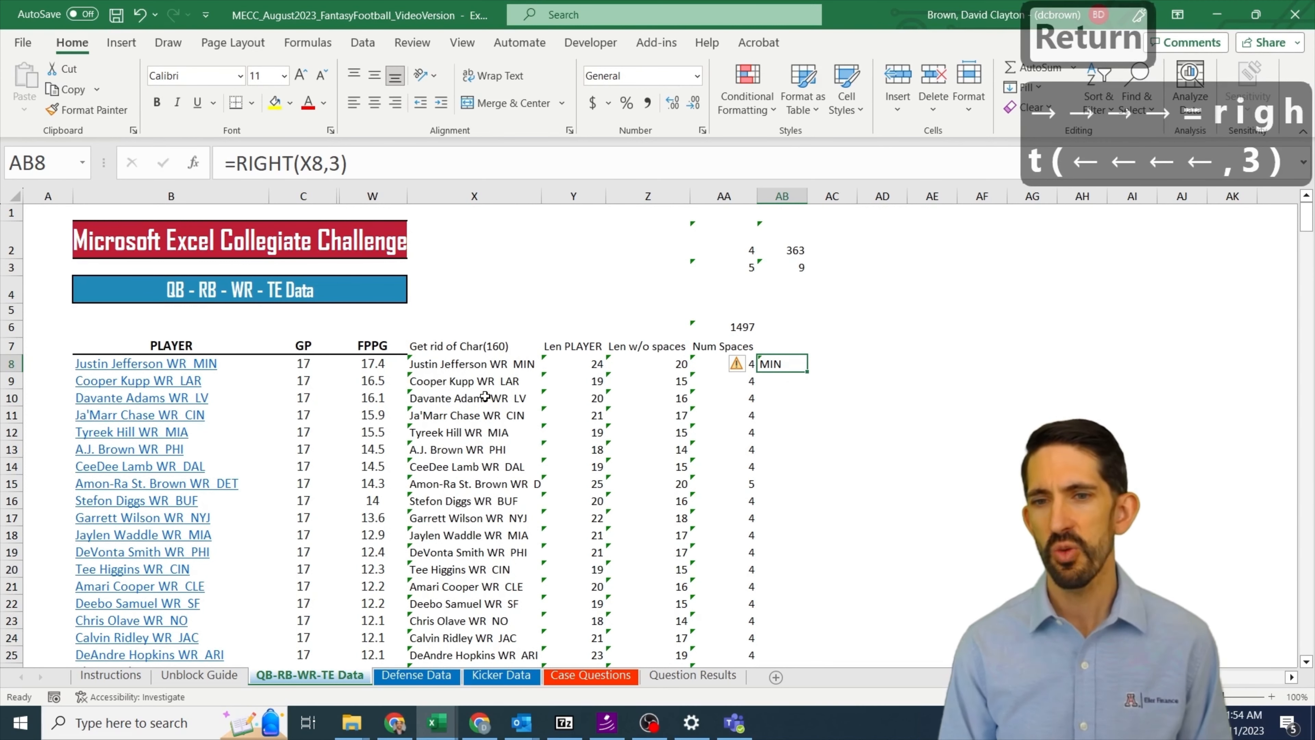
# Step: Copy the RIGHT formula from AB8 down through AB13 as a sample for the first six players
pyautogui.hotkey('shift', 'Down')
pyautogui.hotkey('shift', 'Down')
pyautogui.hotkey('shift', 'Down')
pyautogui.hotkey('shift', 'Up')
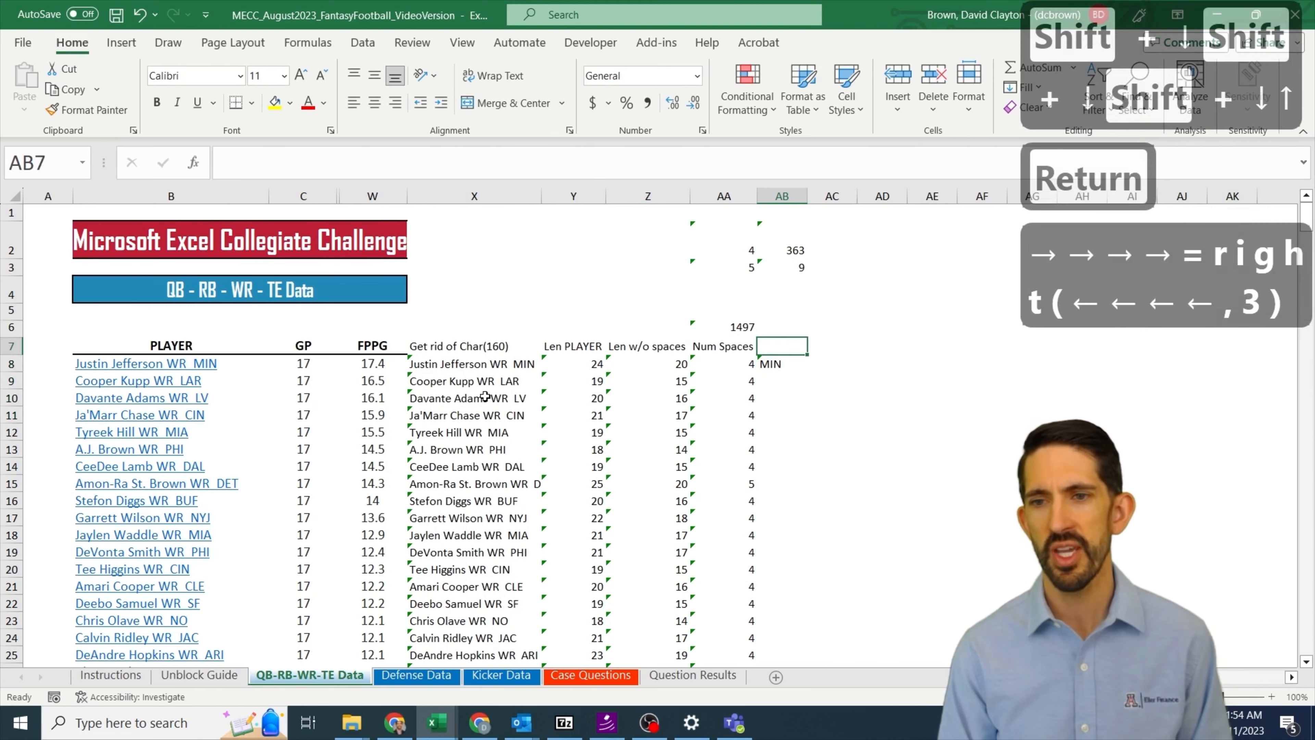
pyautogui.hotkey('ctrl', 'c')
pyautogui.hotkey('shift', 'Down')
pyautogui.hotkey('shift', 'Down')
pyautogui.hotkey('shift', 'Down')
pyautogui.hotkey('ctrl', 'v')
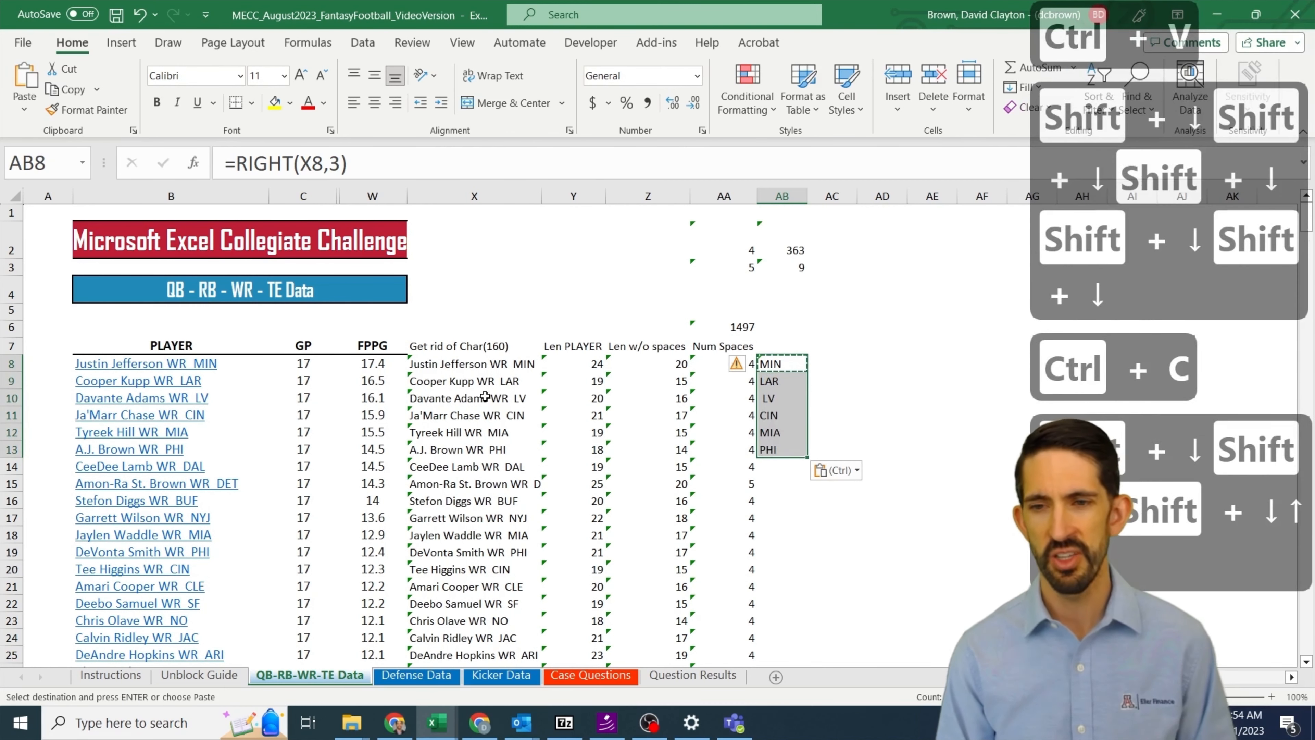
# Step: Try =PROPER(AB10) in AC10 to clean up the extracted two-letter team abbreviation
pyautogui.press('Up')
pyautogui.press('Down')
pyautogui.press('Down')
pyautogui.press('Down')
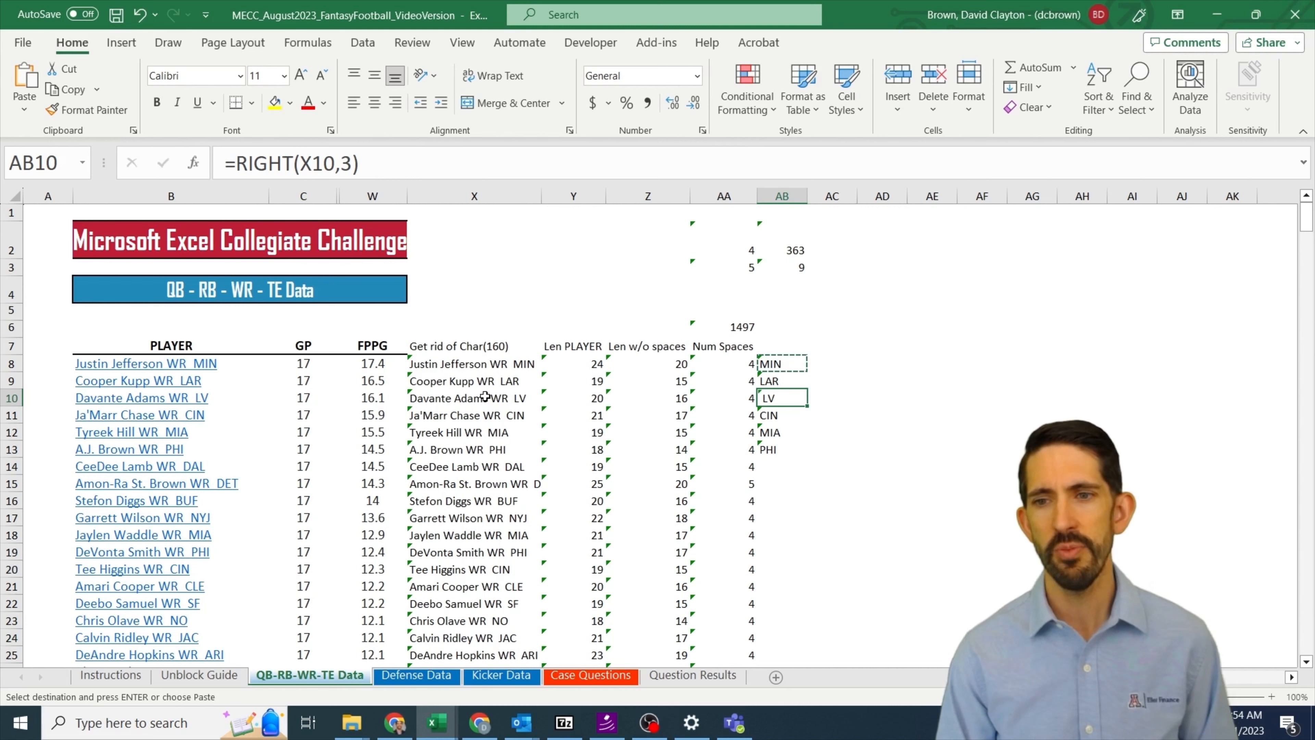
pyautogui.press('Right')
pyautogui.write('=proper(')
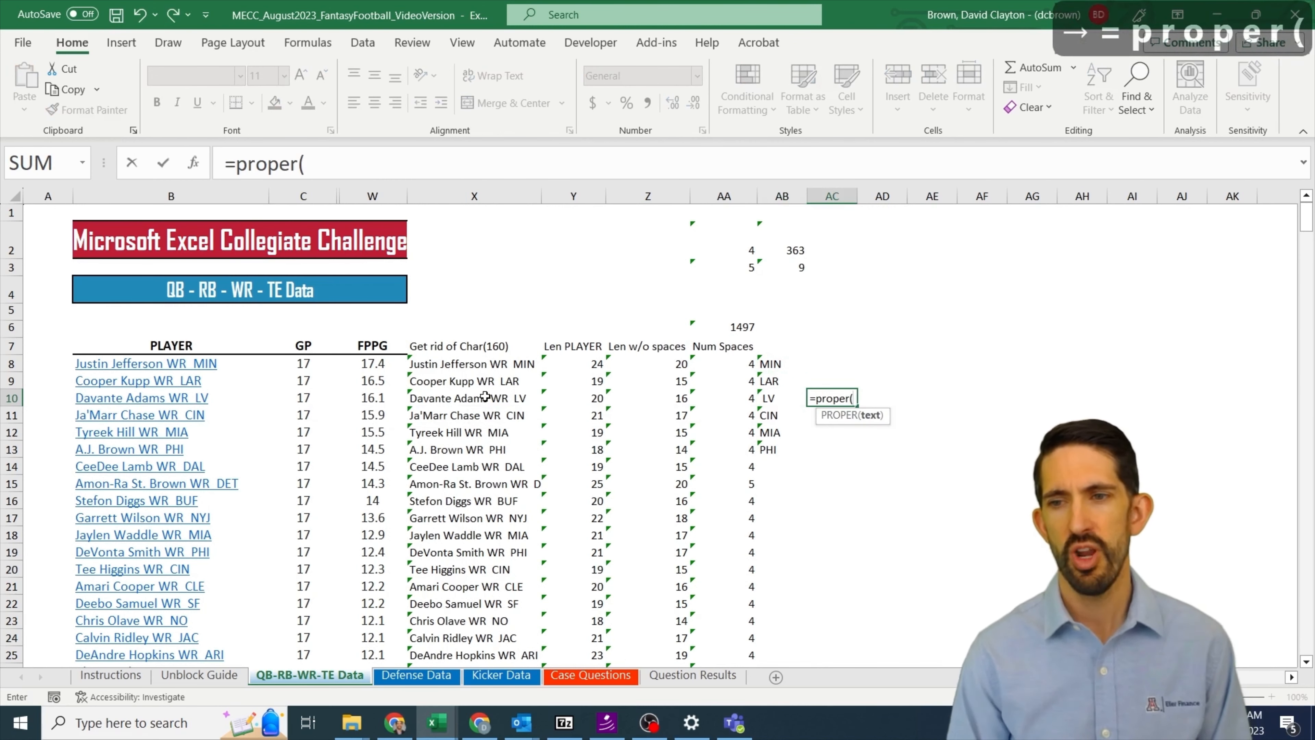
pyautogui.press('Left')
pyautogui.write(')')
pyautogui.press('Return')
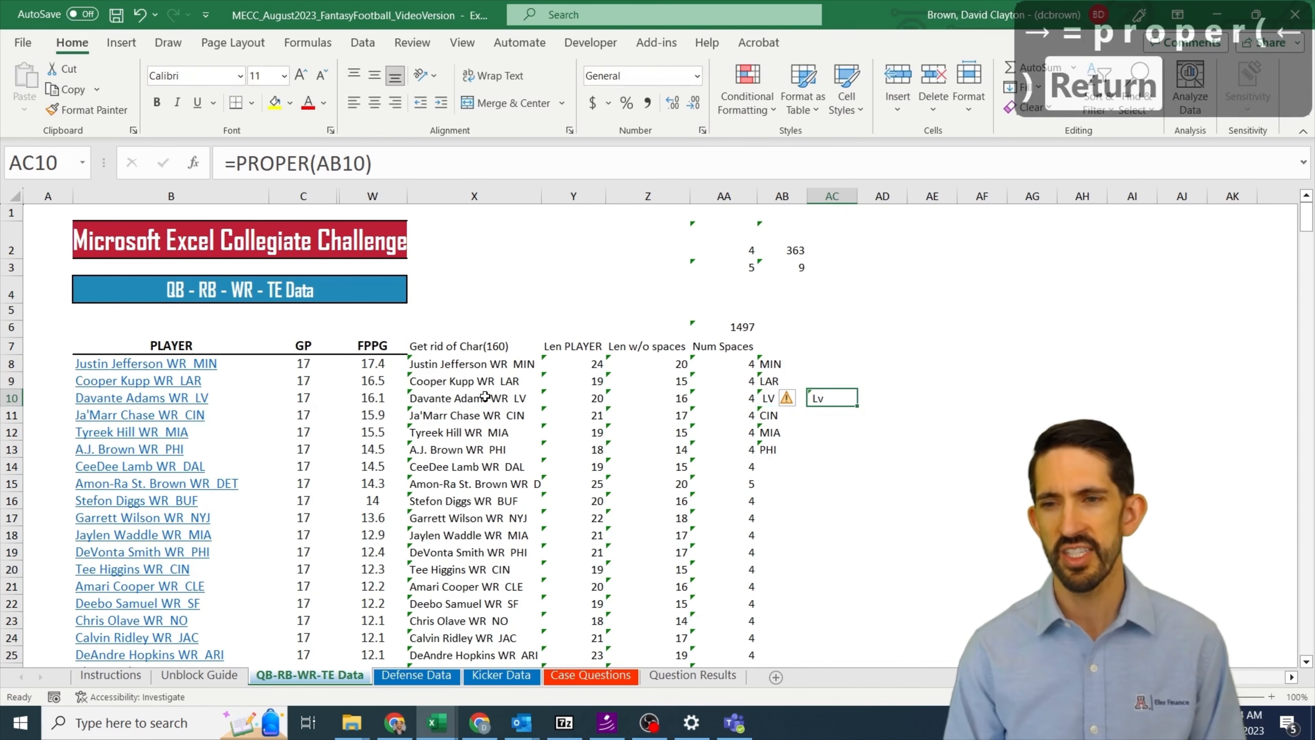
pyautogui.press('Up')
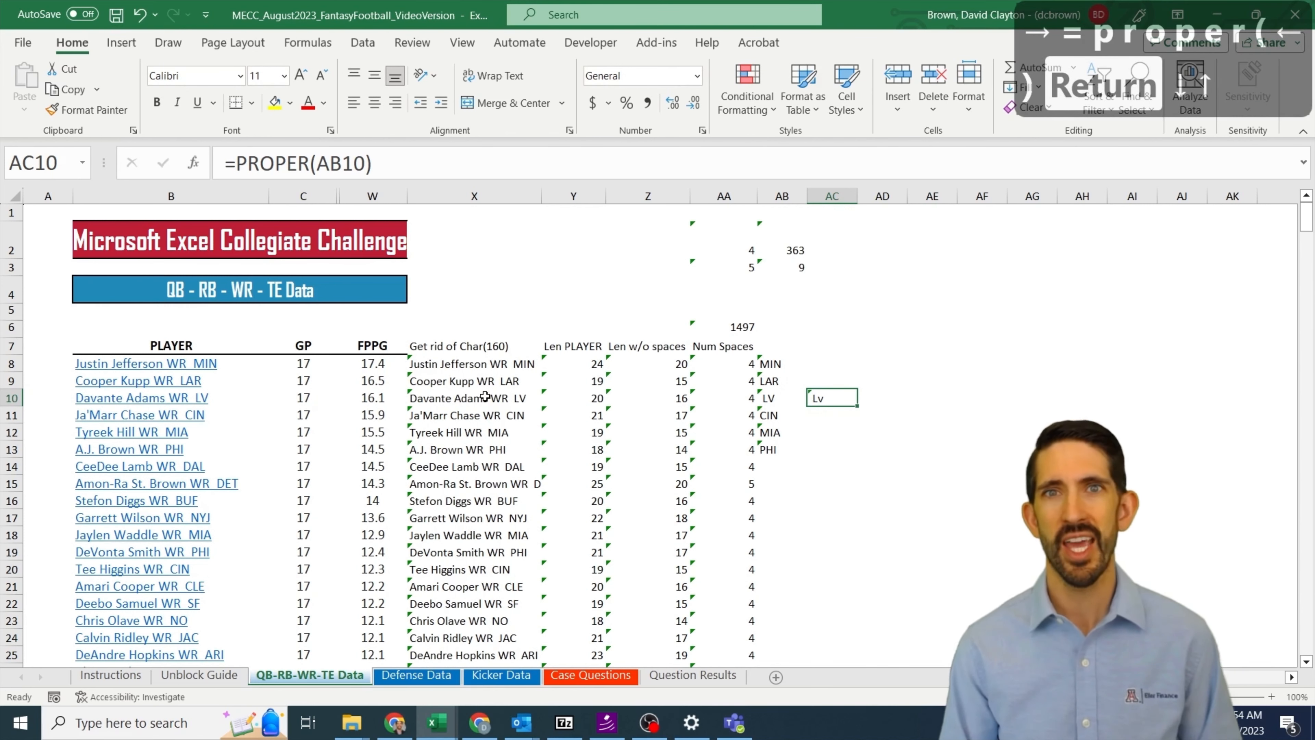
# Step: Enter =TRIM(AB10) in AC10 to strip the leading space from the team abbreviation
pyautogui.write('=trim(')
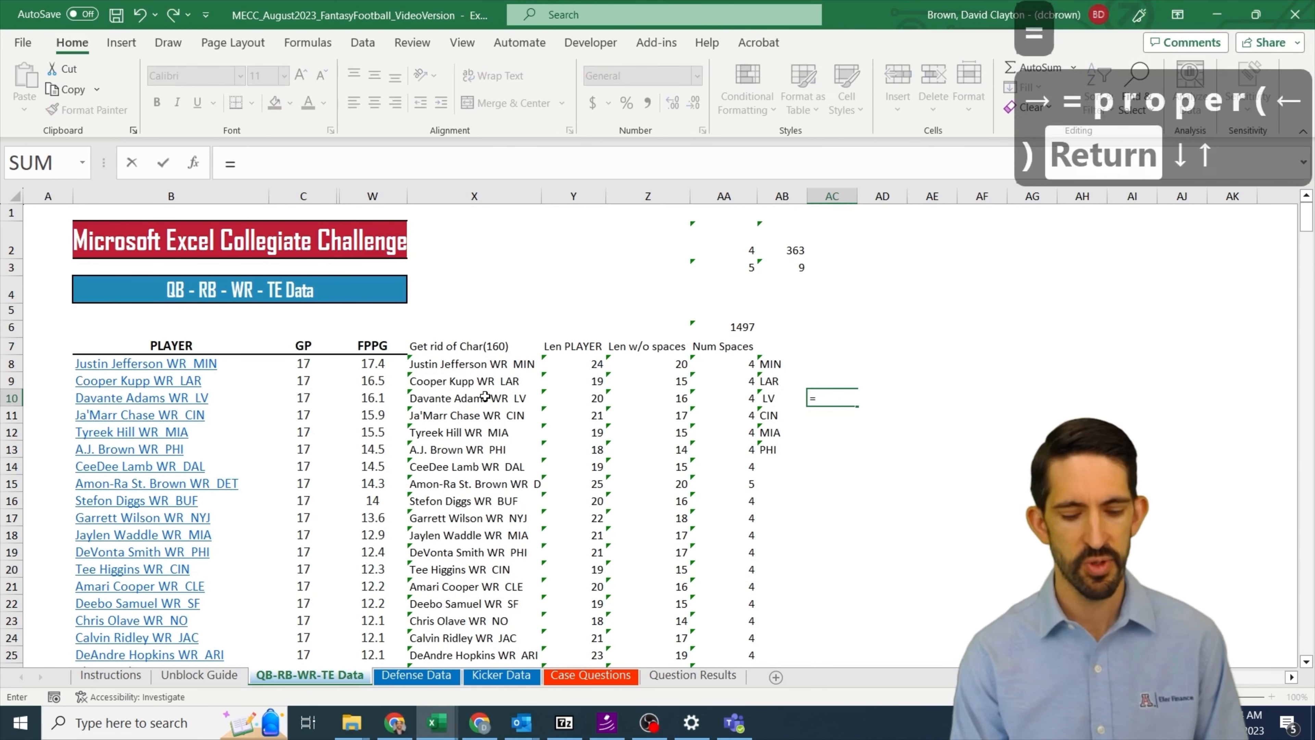
pyautogui.press('Left')
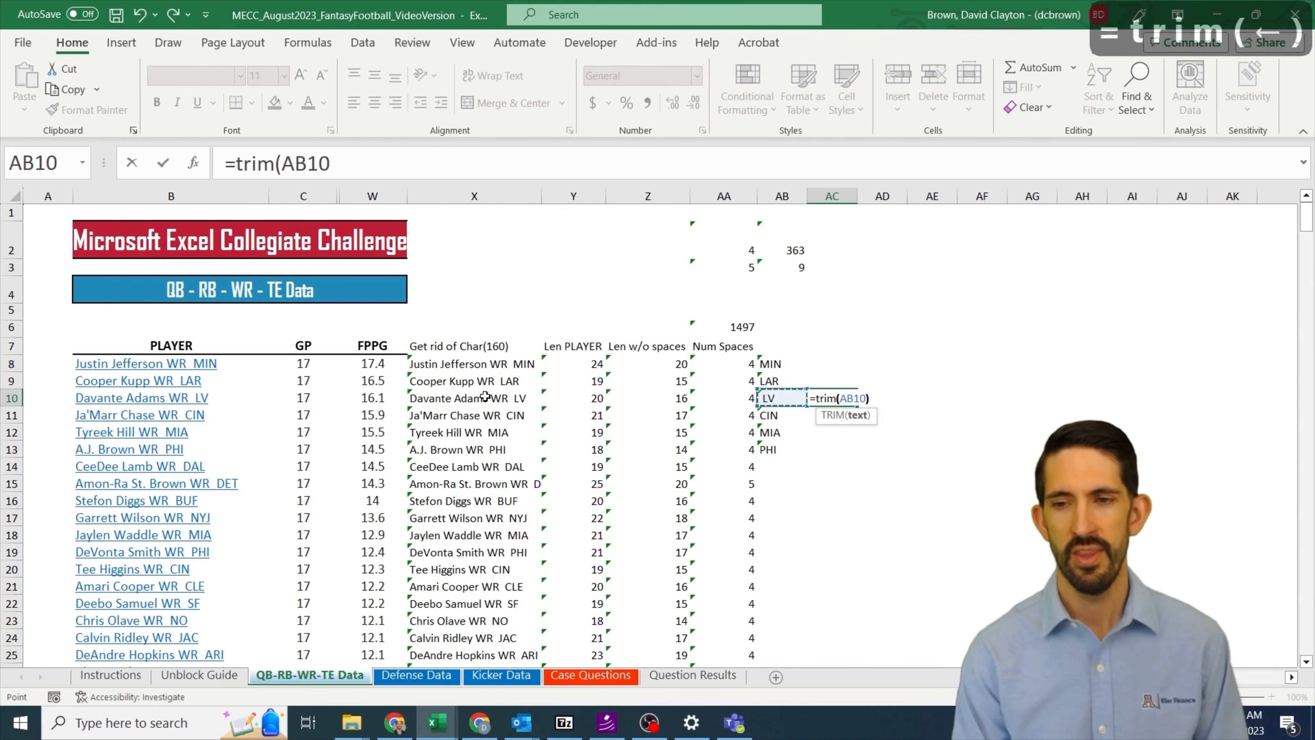
pyautogui.write(')')
pyautogui.press('Return')
pyautogui.press('Up')
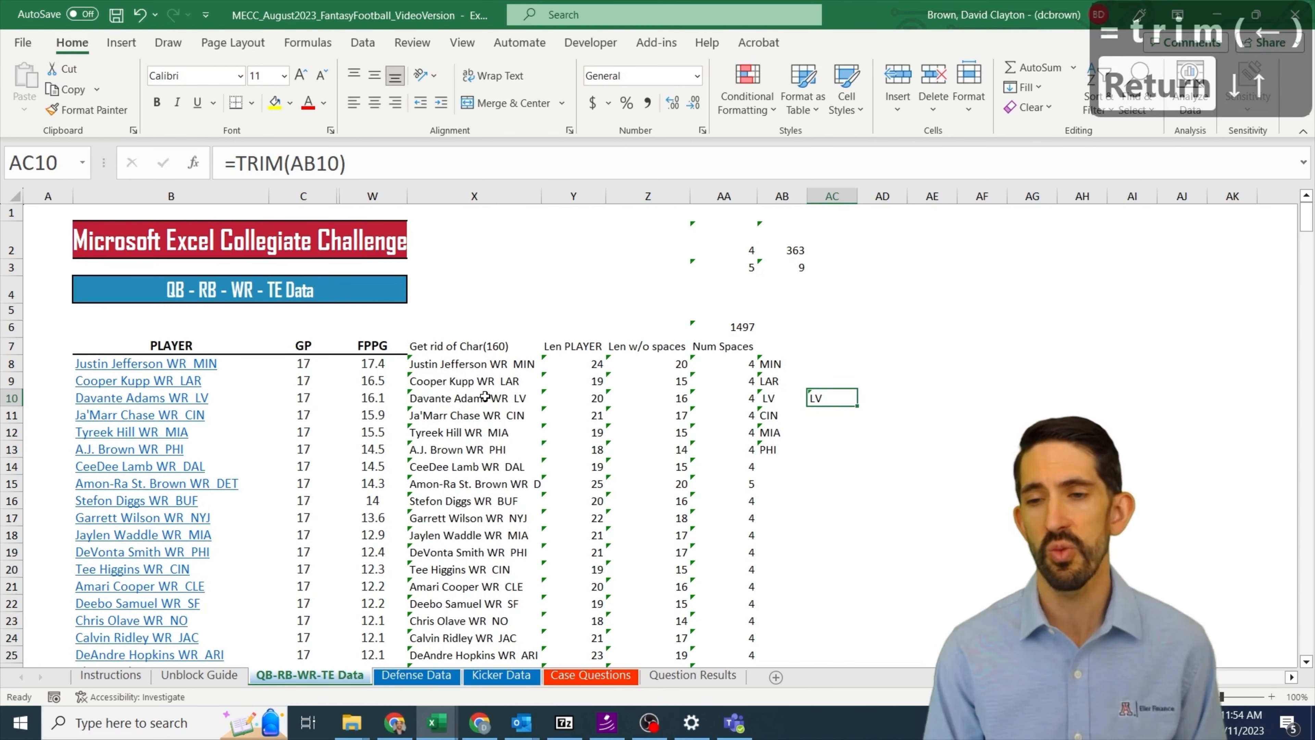
# Step: Select the sample team abbreviation range AB8:AC13
pyautogui.press('Down')
pyautogui.press('Down')
pyautogui.press('Down')
pyautogui.hotkey('shift', 'Left')
pyautogui.hotkey('shift', 'Up')
pyautogui.hotkey('shift', 'Up')
pyautogui.hotkey('shift', 'Up')
pyautogui.hotkey('shift', 'Up')
pyautogui.hotkey('shift', 'Up')
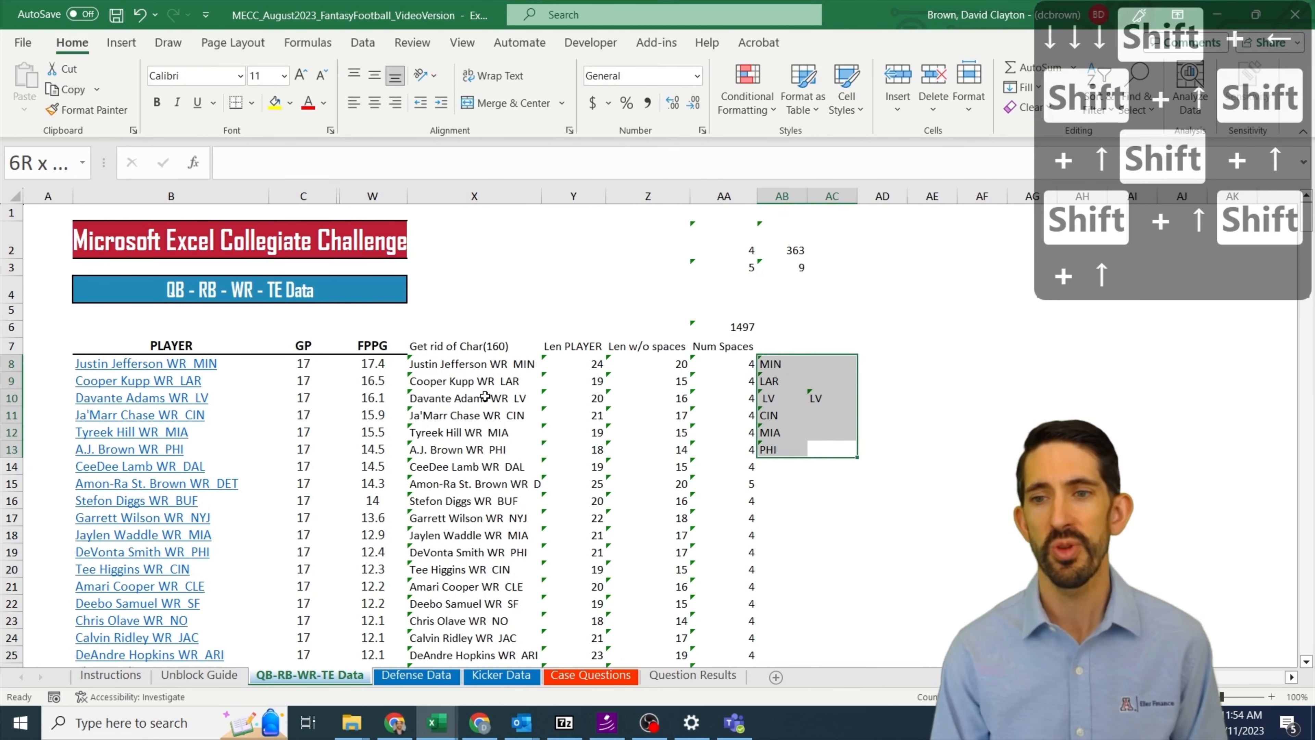